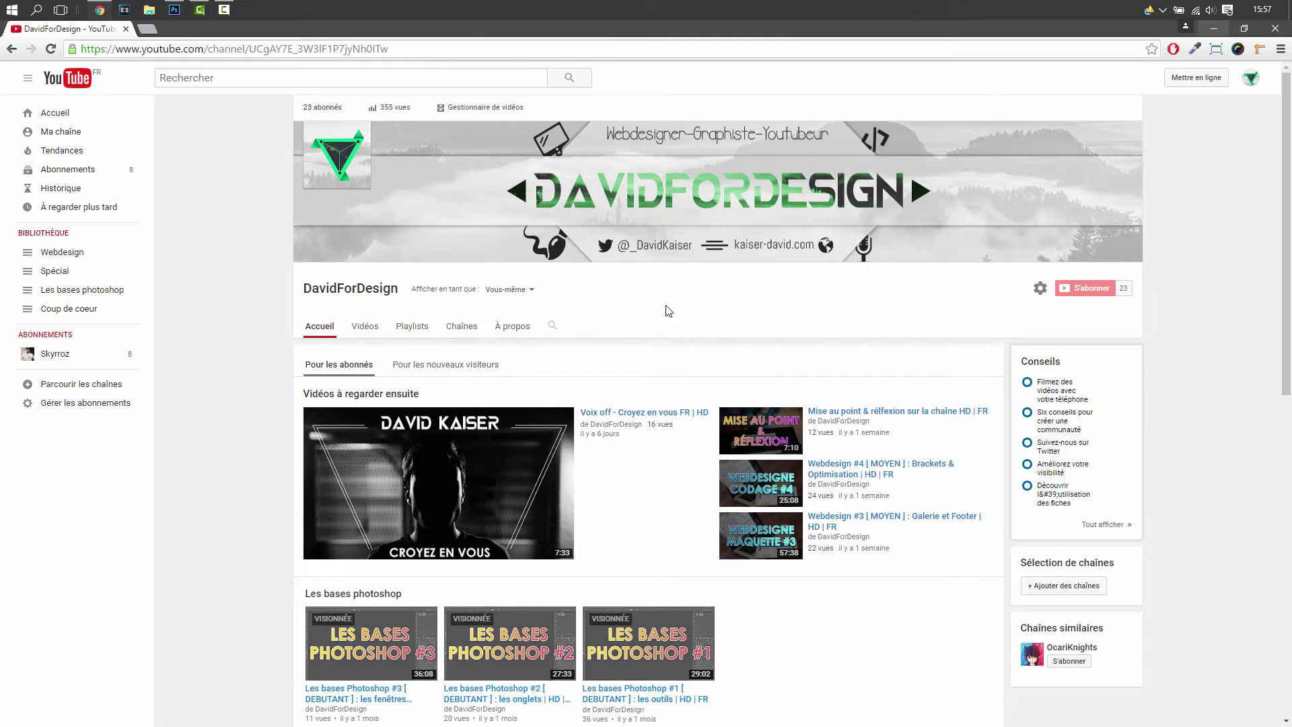
- Minimize the browser, open fondtuto.jpg from the desktop to examine the finished composition, and close it
left_click(1213, 30)
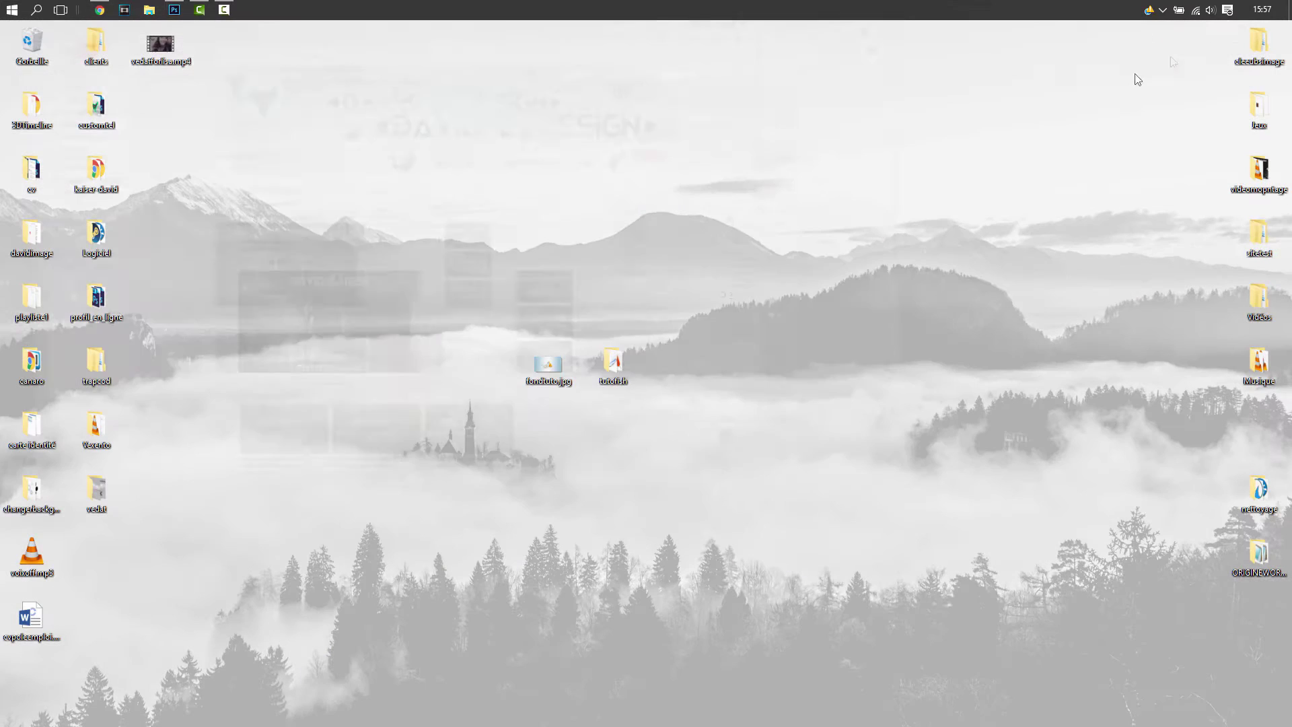
double_click(550, 365)
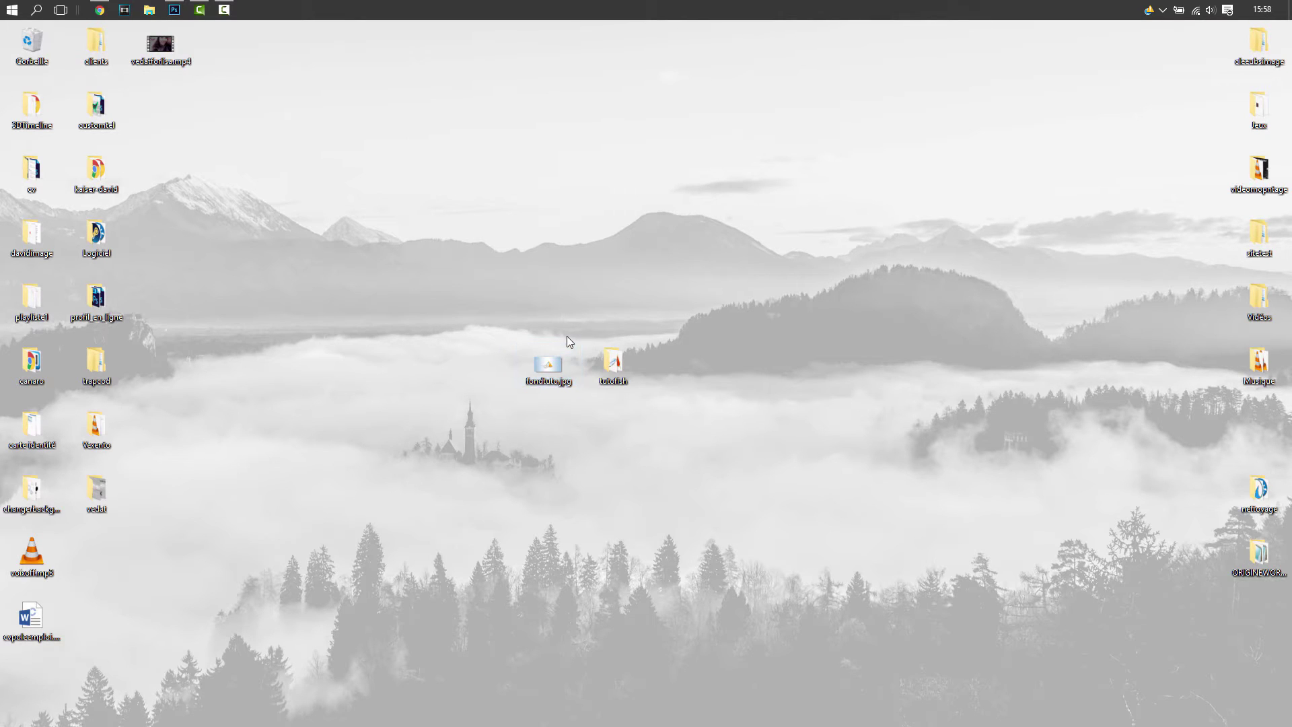
double_click(566, 336)
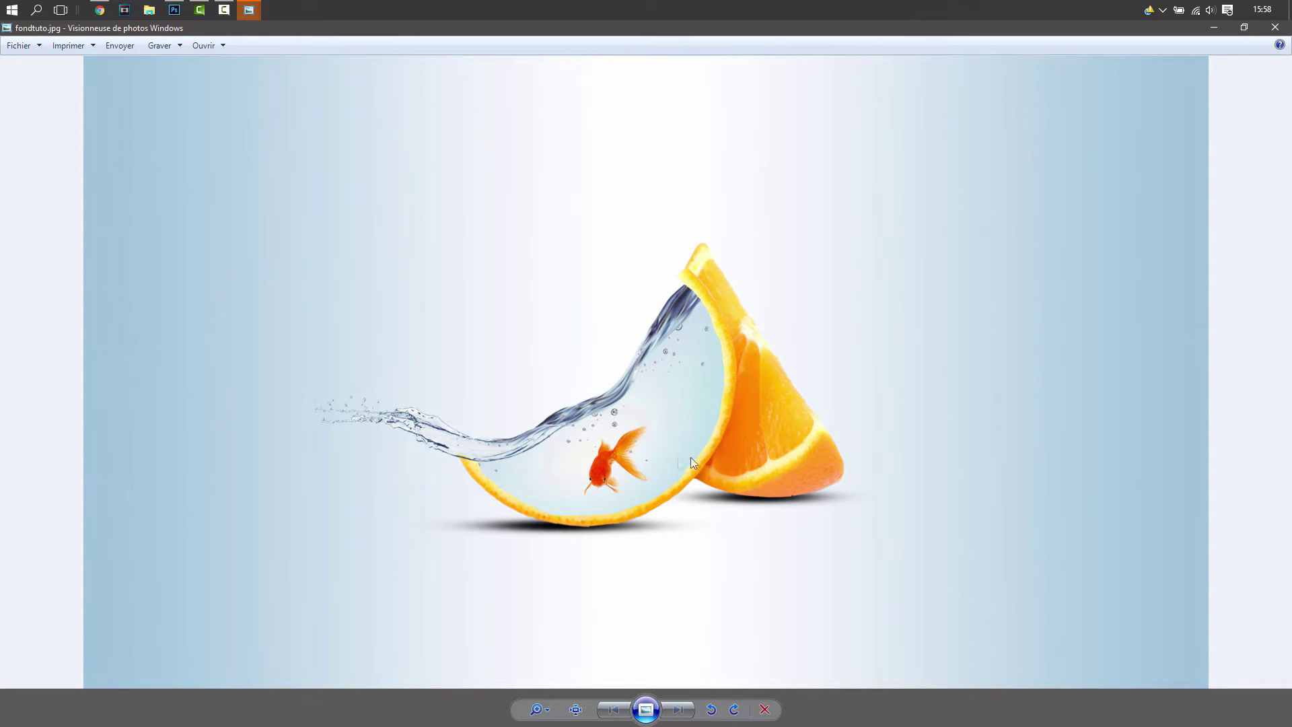
left_click(1279, 33)
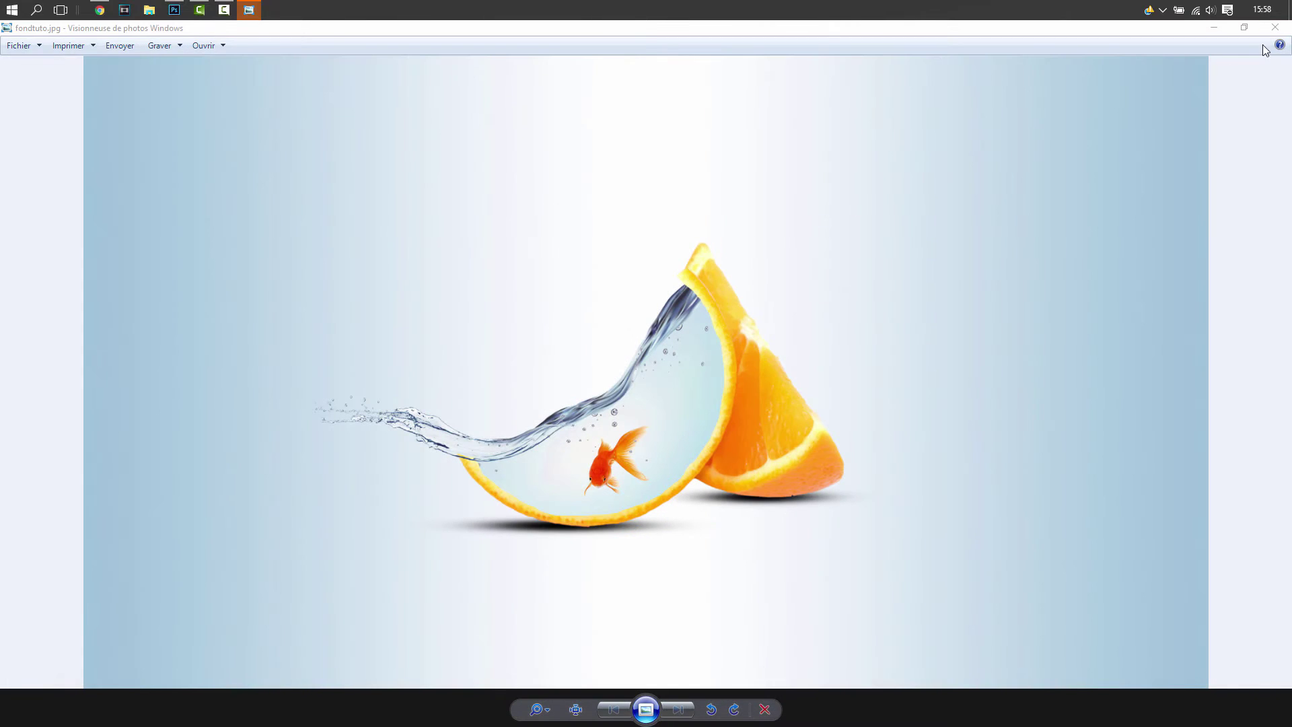
left_click(1268, 30)
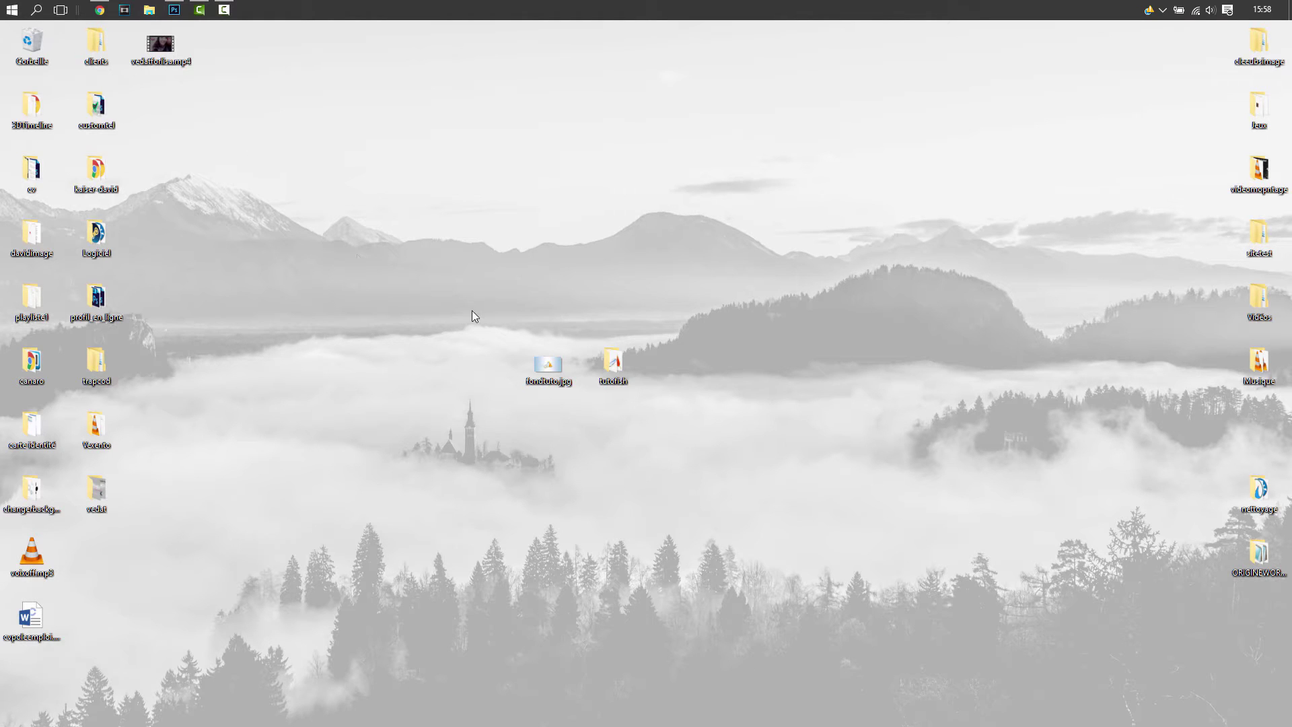
- Move the tutofish folder above fondtuto.jpg on the desktop and look through its source images
left_click_drag(609, 370, 544, 299)
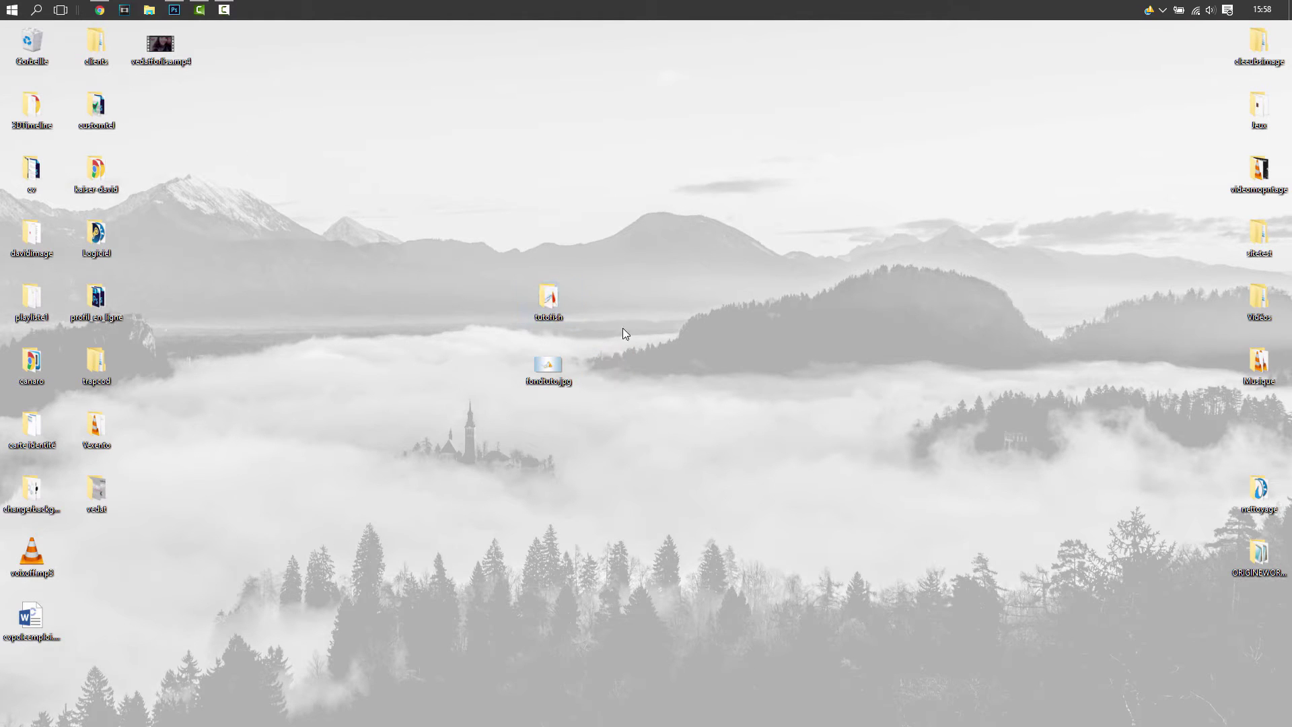
double_click(551, 301)
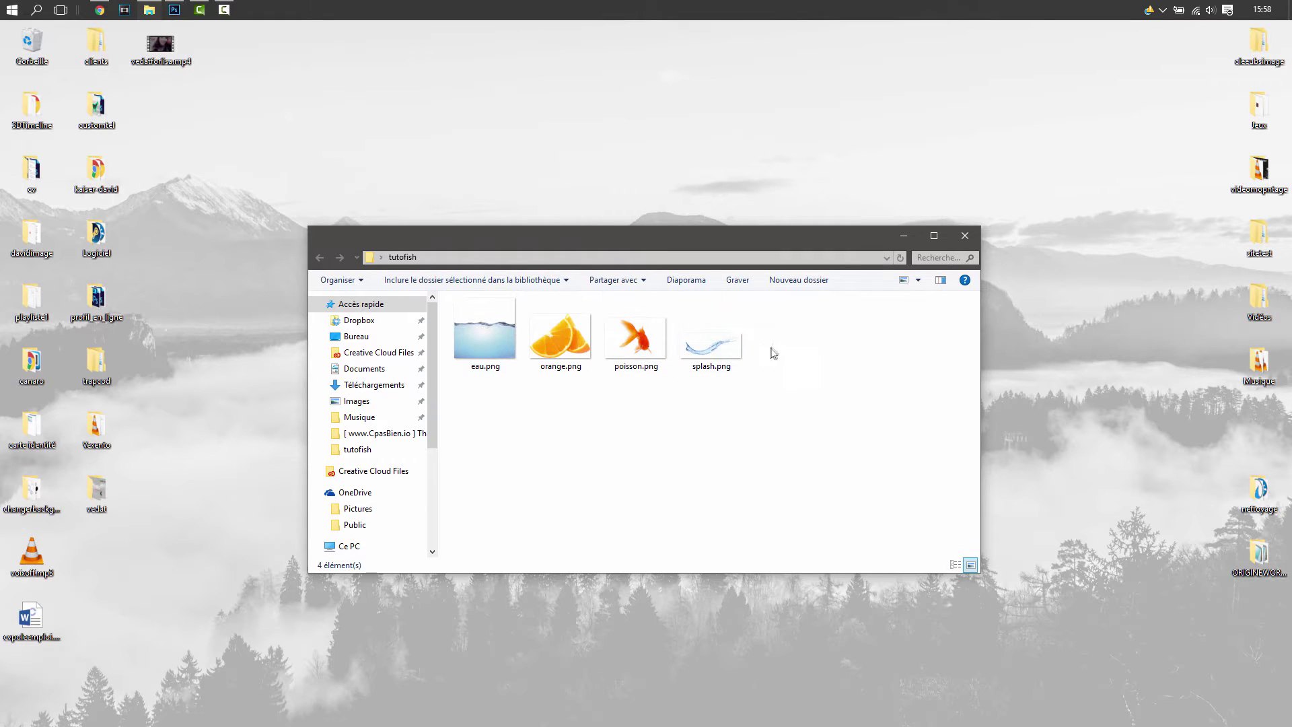
left_click(965, 237)
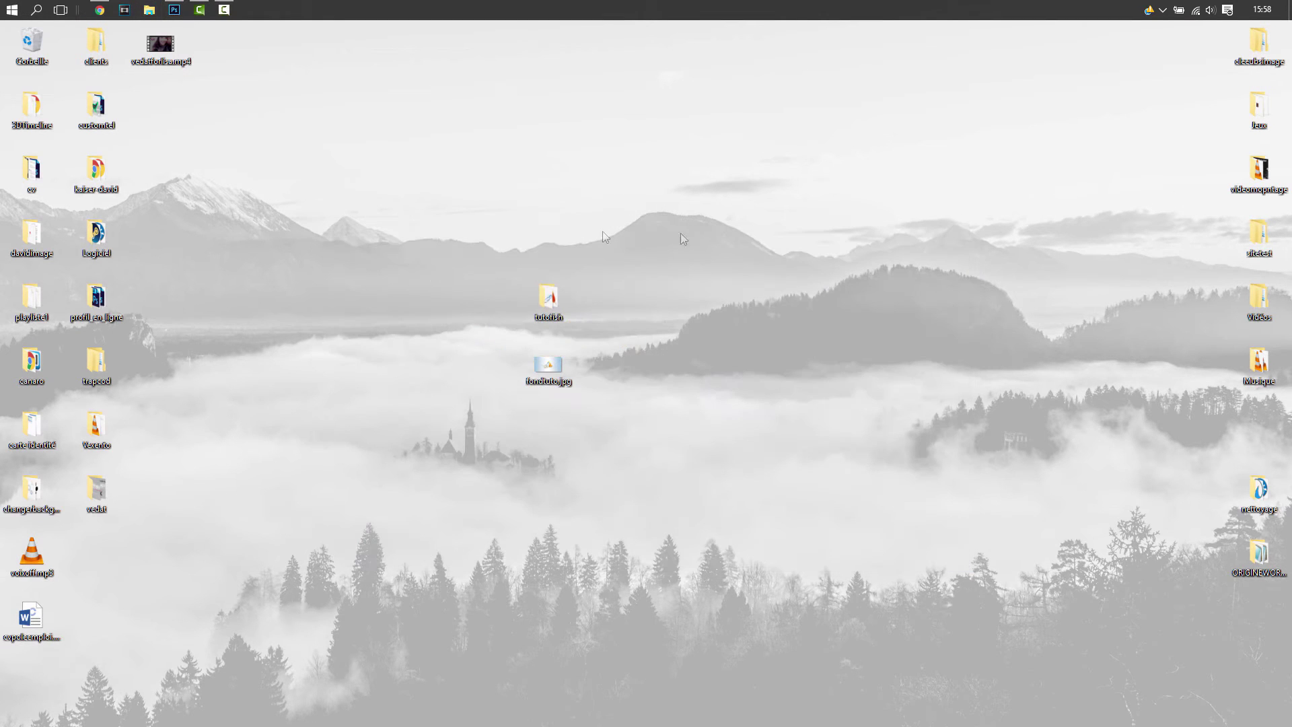
- Switch to Photoshop and create a 1920 x 1080 pixel RGB document at 300 pixels/inch with a transparent background
left_click(177, 12)
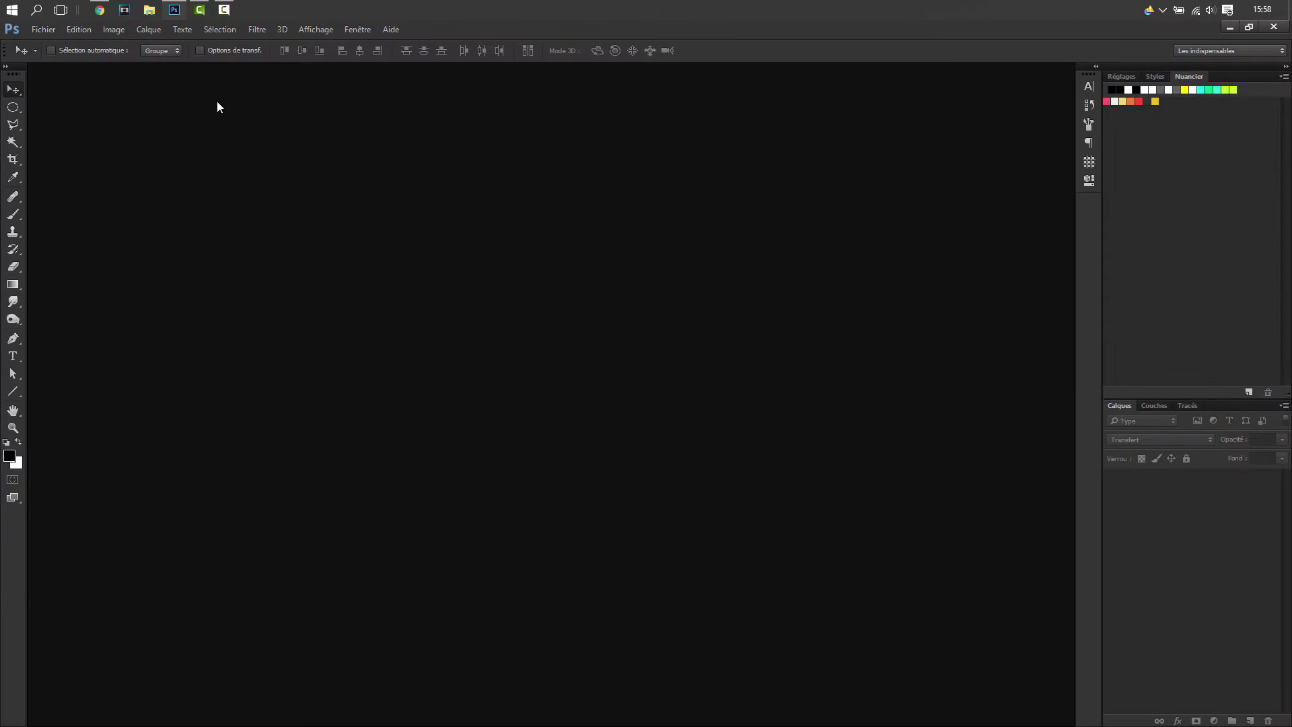
left_click(44, 30)
left_click(55, 43)
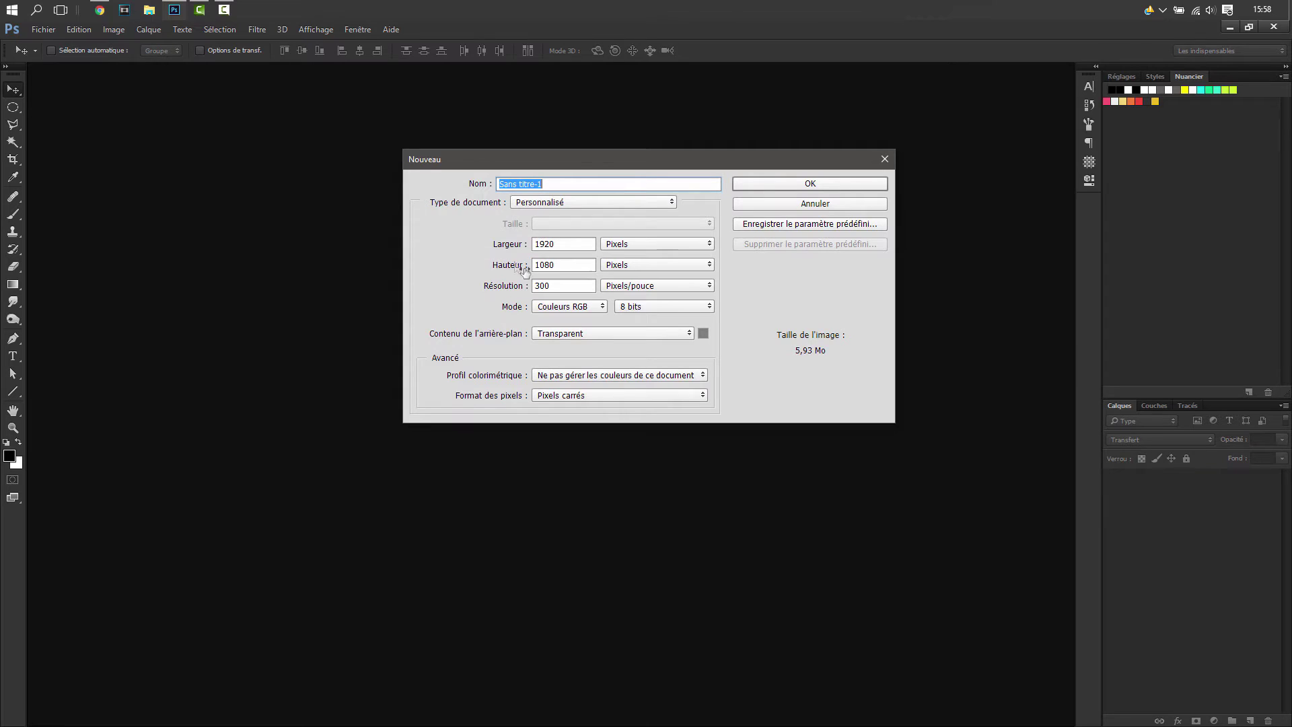
double_click(569, 286)
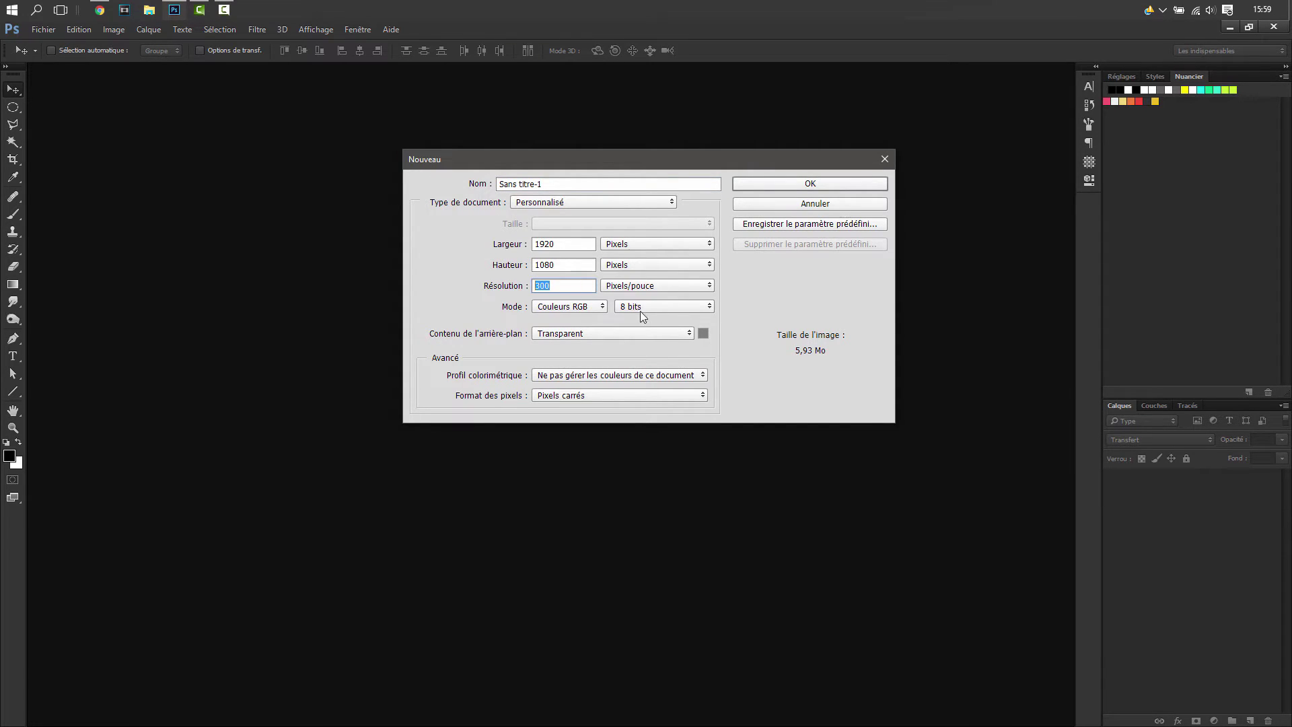
left_click(763, 183)
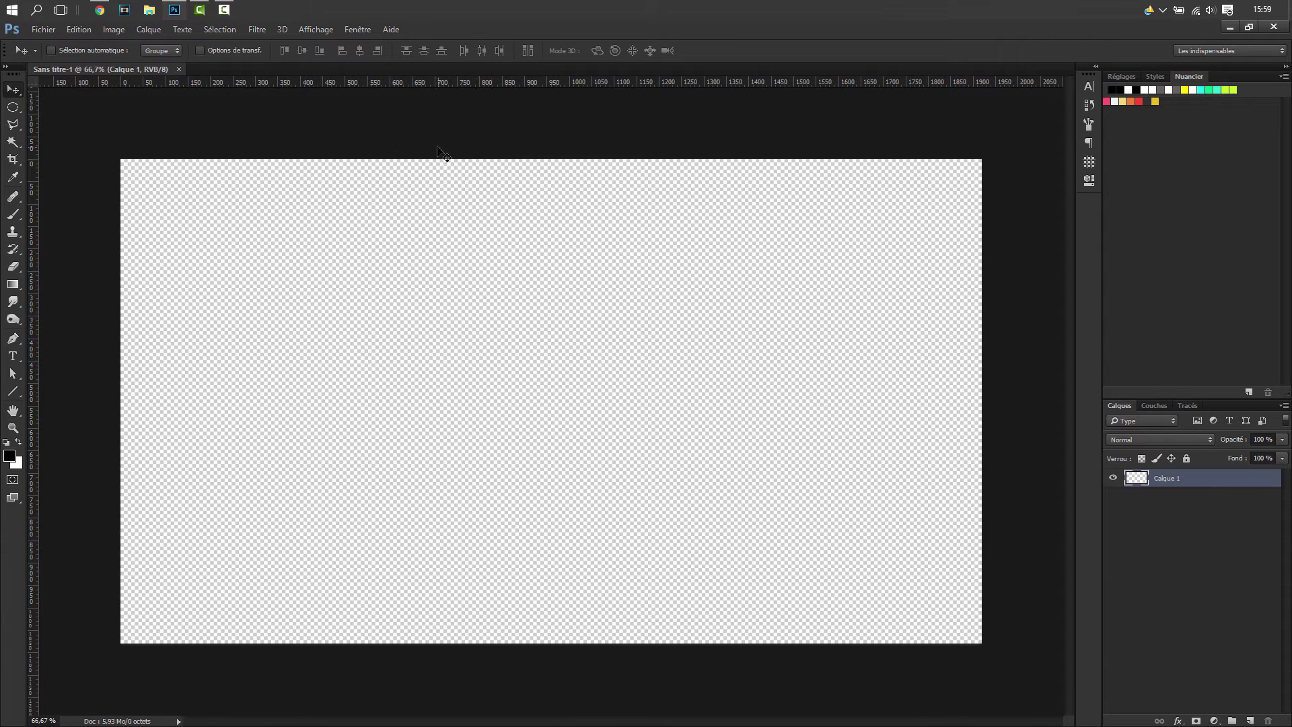
- Activate the Gradient tool and open its current blue-white-blue gradient for editing
left_click(15, 286)
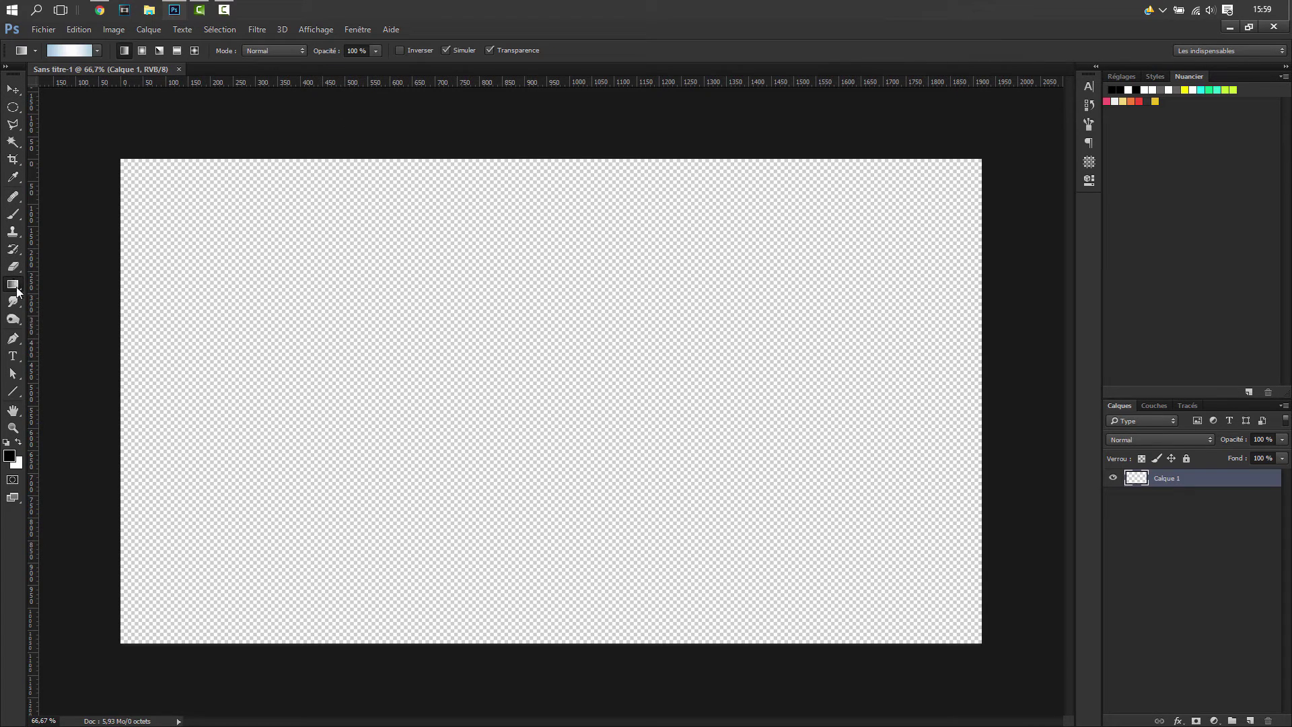
right_click(15, 286)
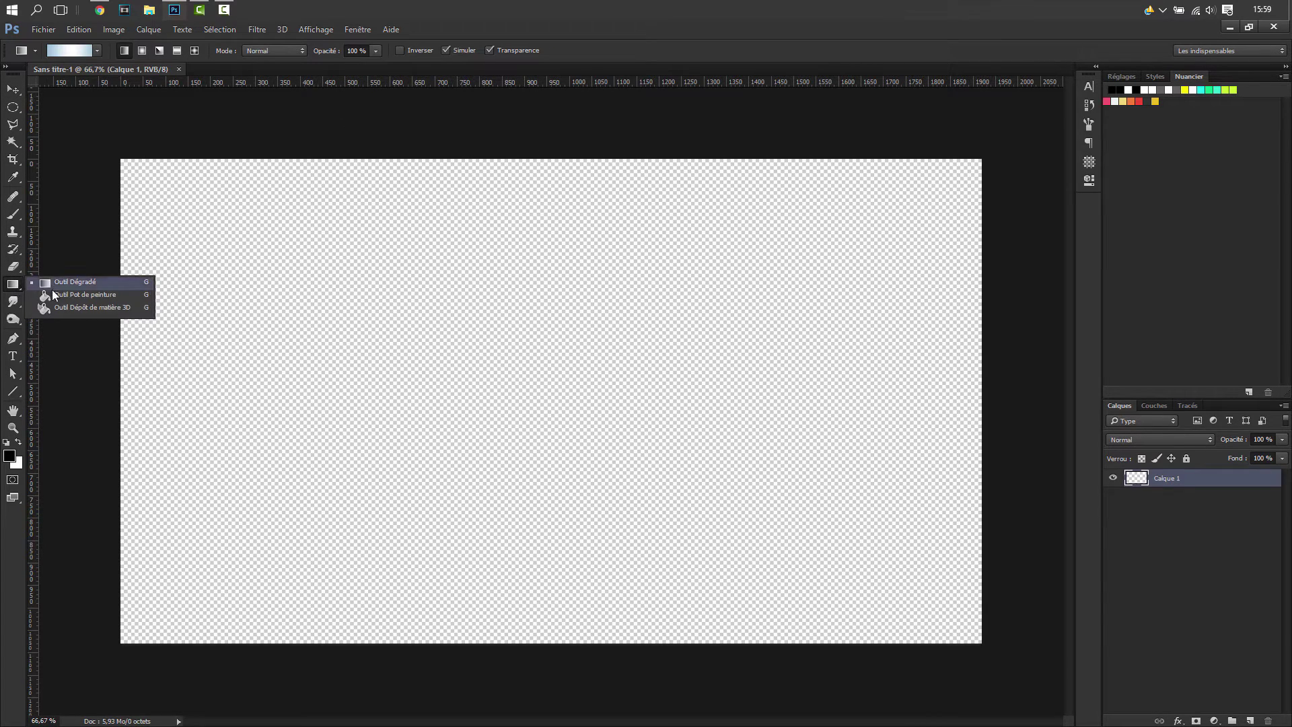
left_click(51, 288)
right_click(16, 282)
left_click(74, 296)
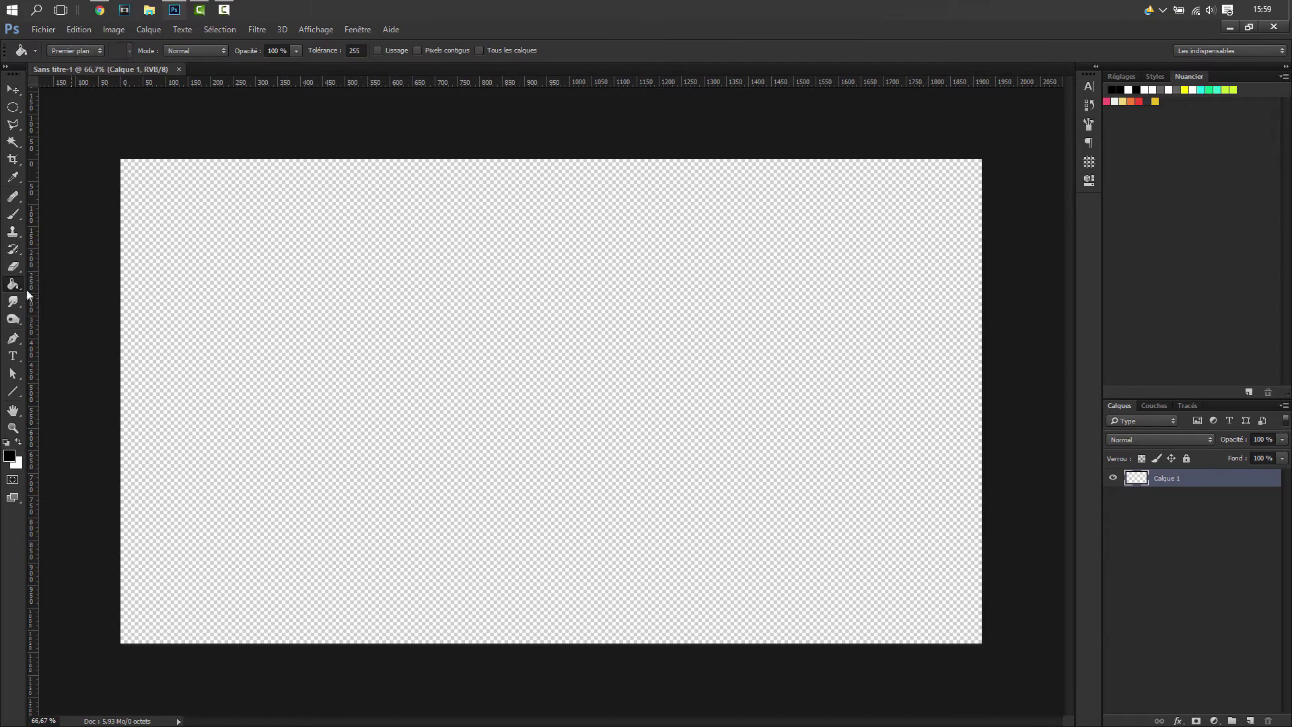
right_click(15, 284)
left_click(71, 284)
left_click(97, 51)
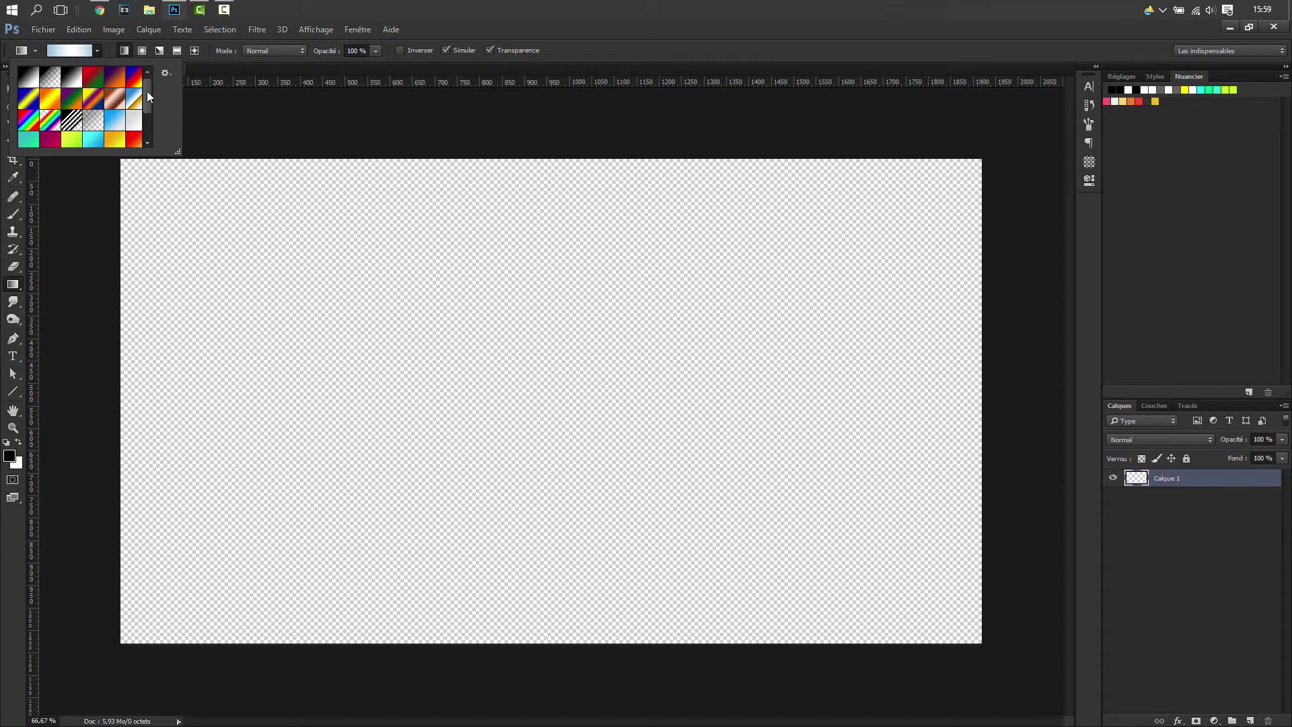
scroll(146, 91, "down", 3)
left_click(69, 53)
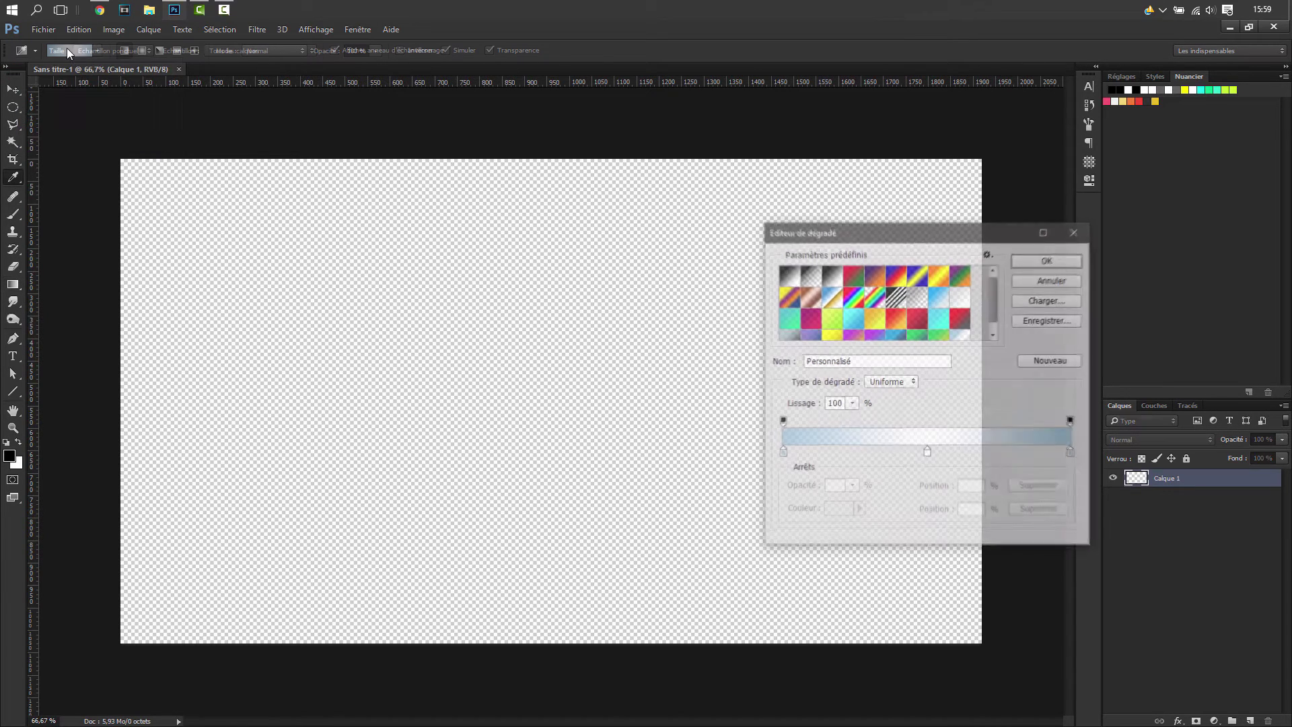
- Try adding and deleting a colour stop at 24%, and accept the gradient with its start stop set to #9ec3da
left_click(854, 458)
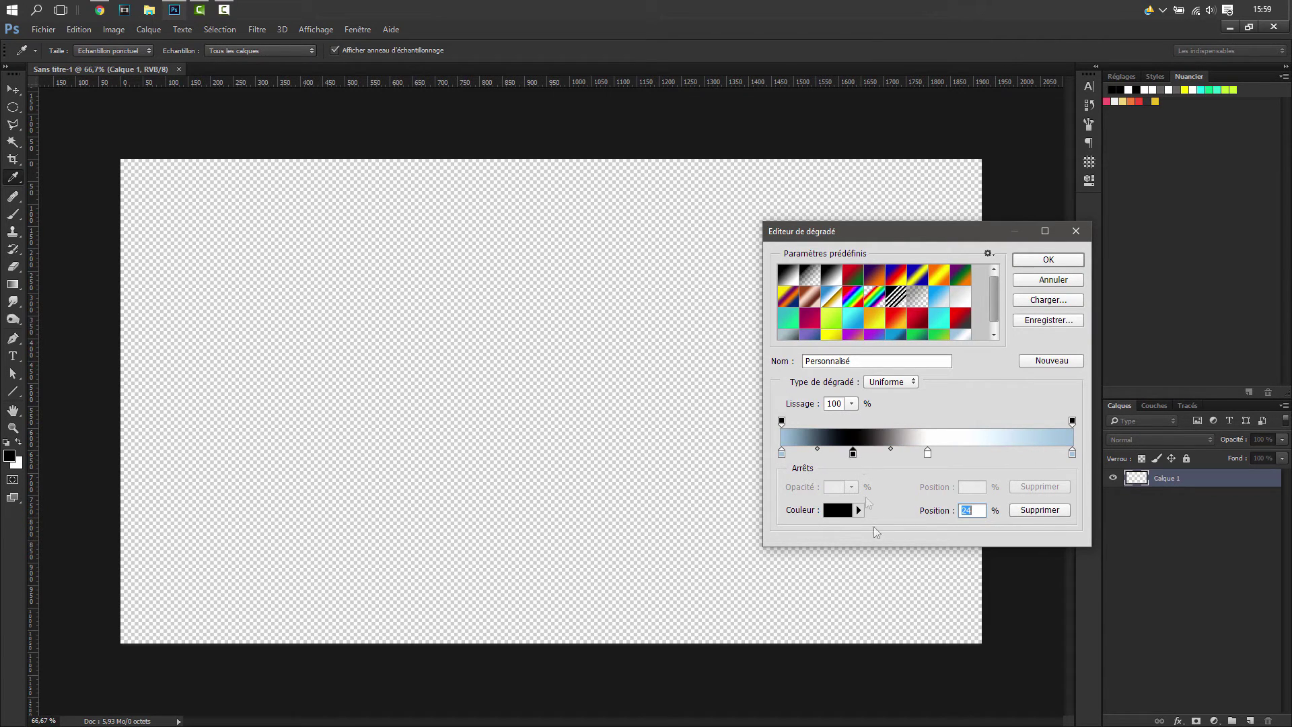
left_click(1036, 512)
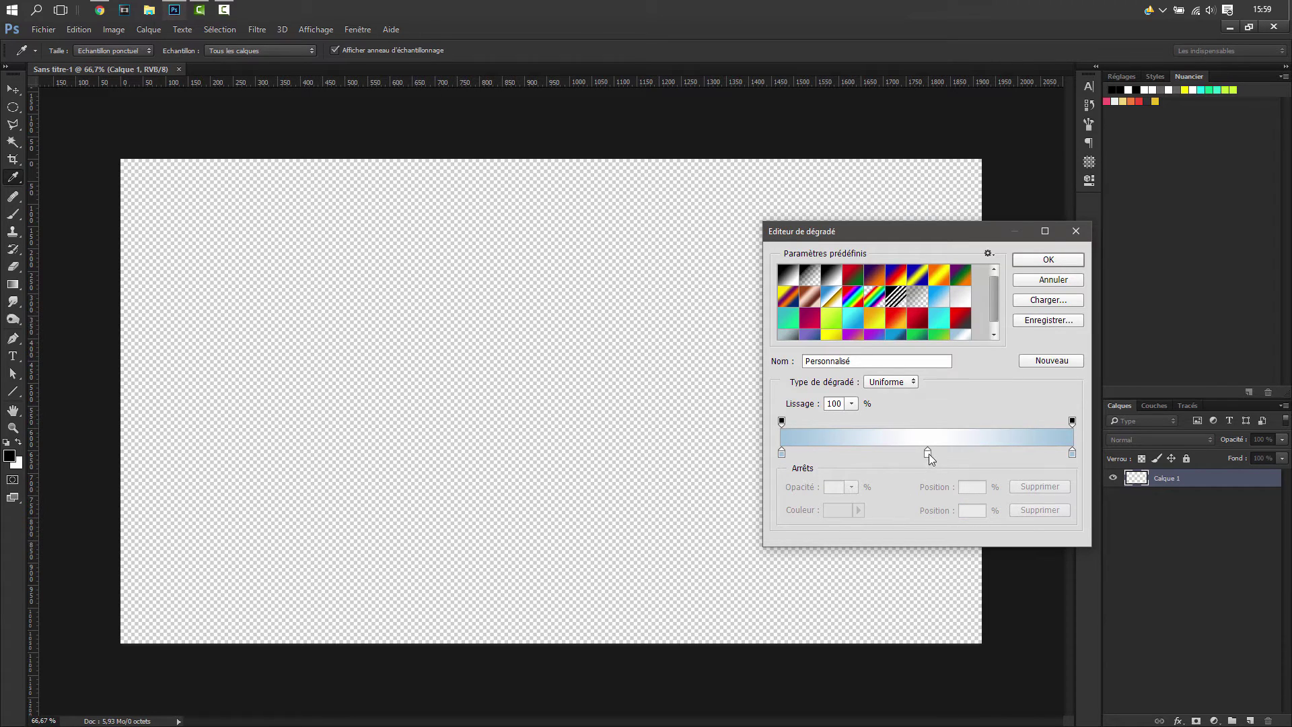
left_click(781, 454)
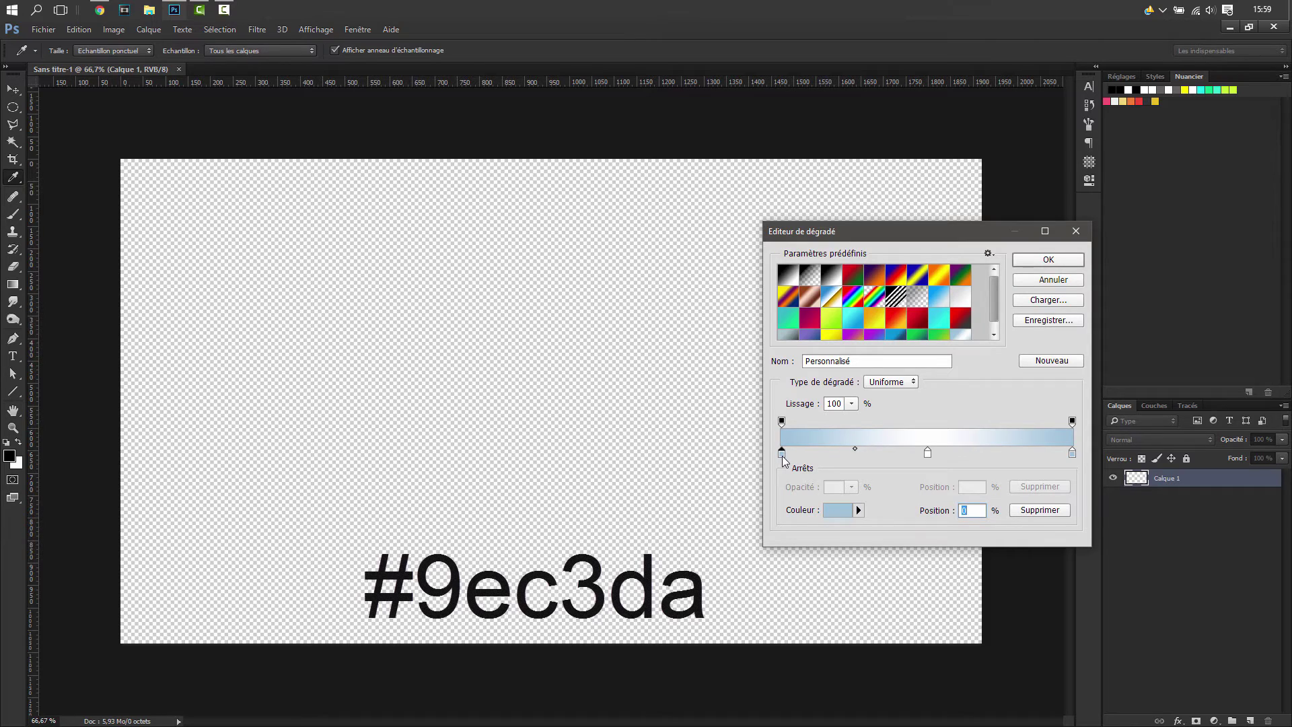
double_click(781, 453)
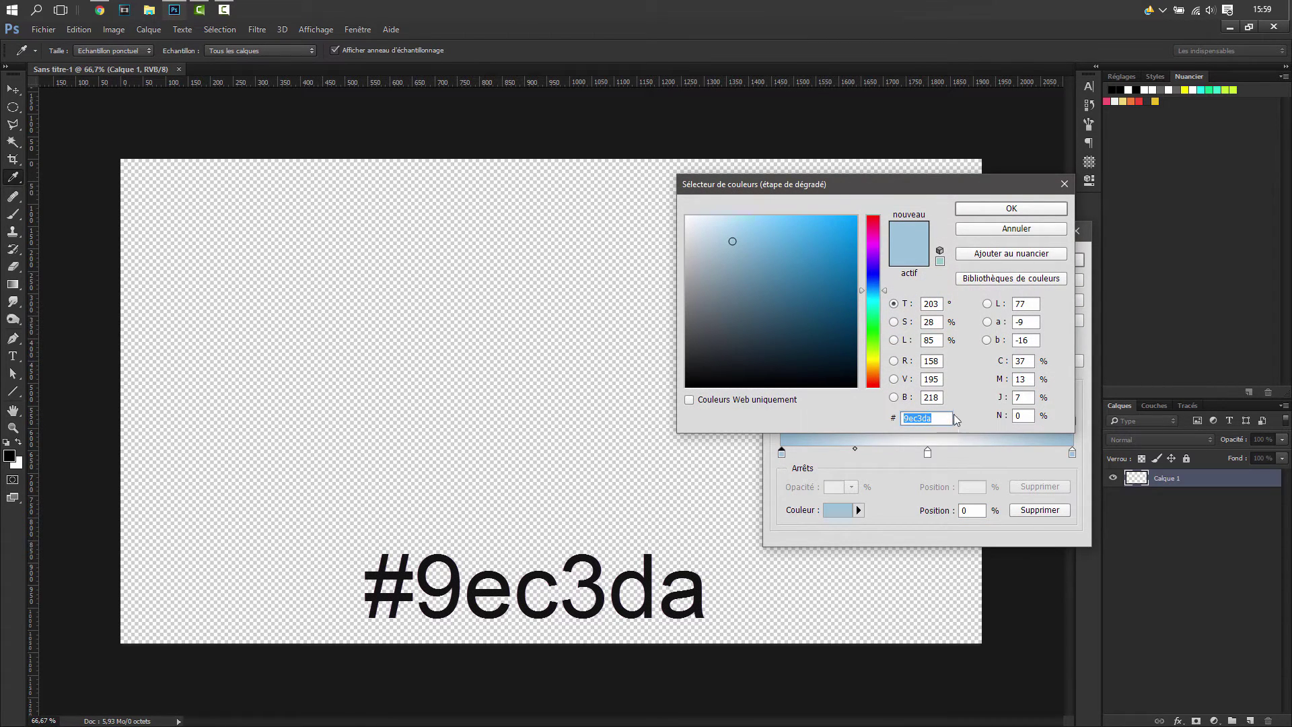
left_click(1010, 209)
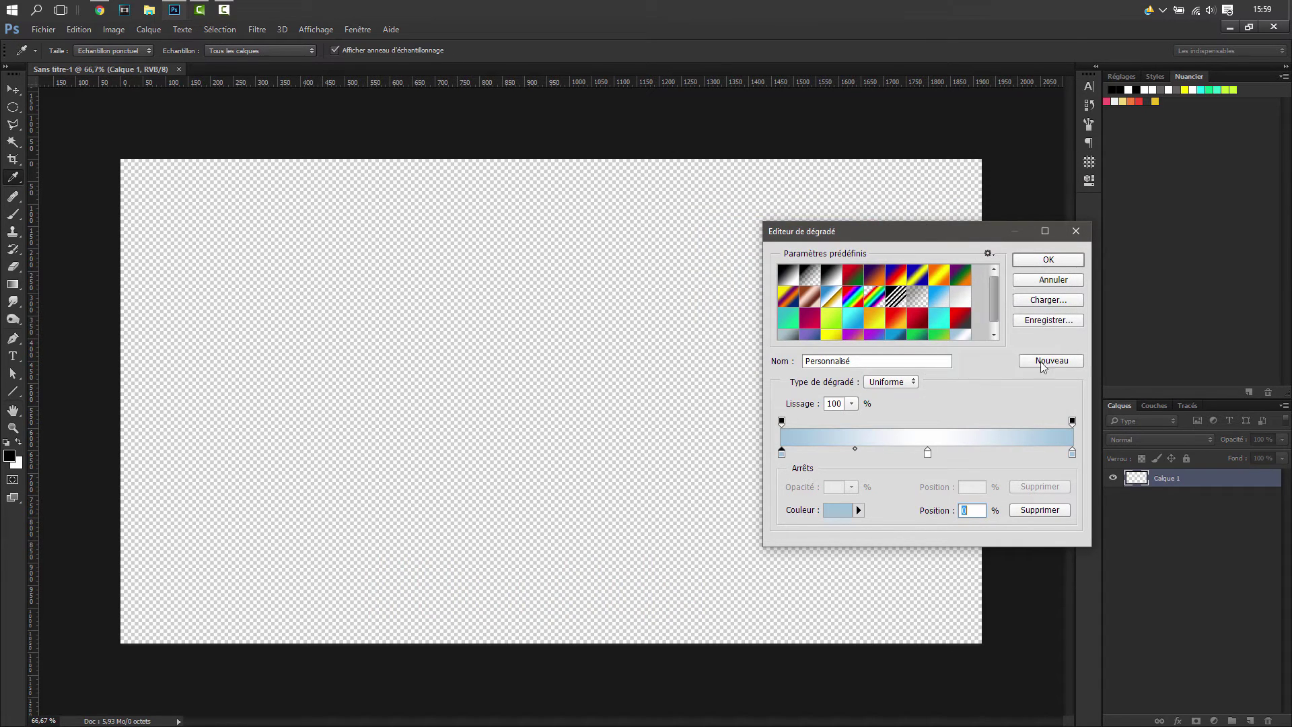
left_click_drag(994, 296, 992, 331)
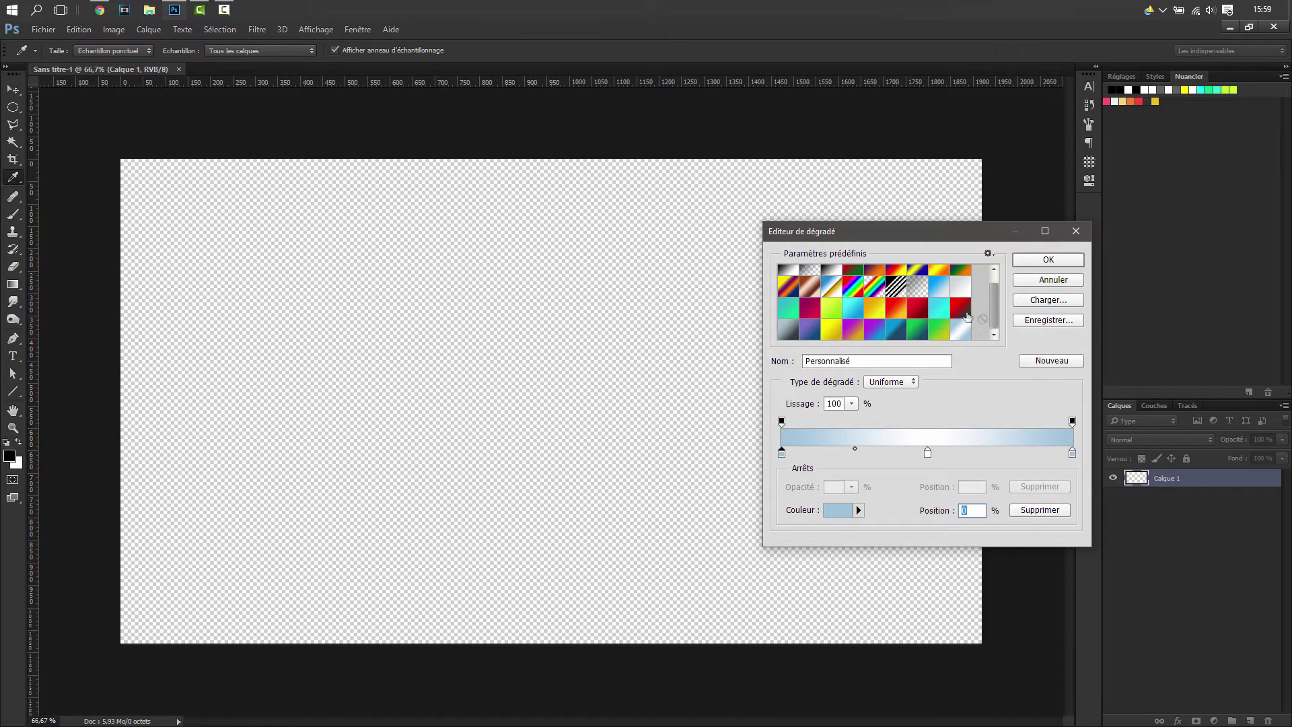
left_click(1054, 260)
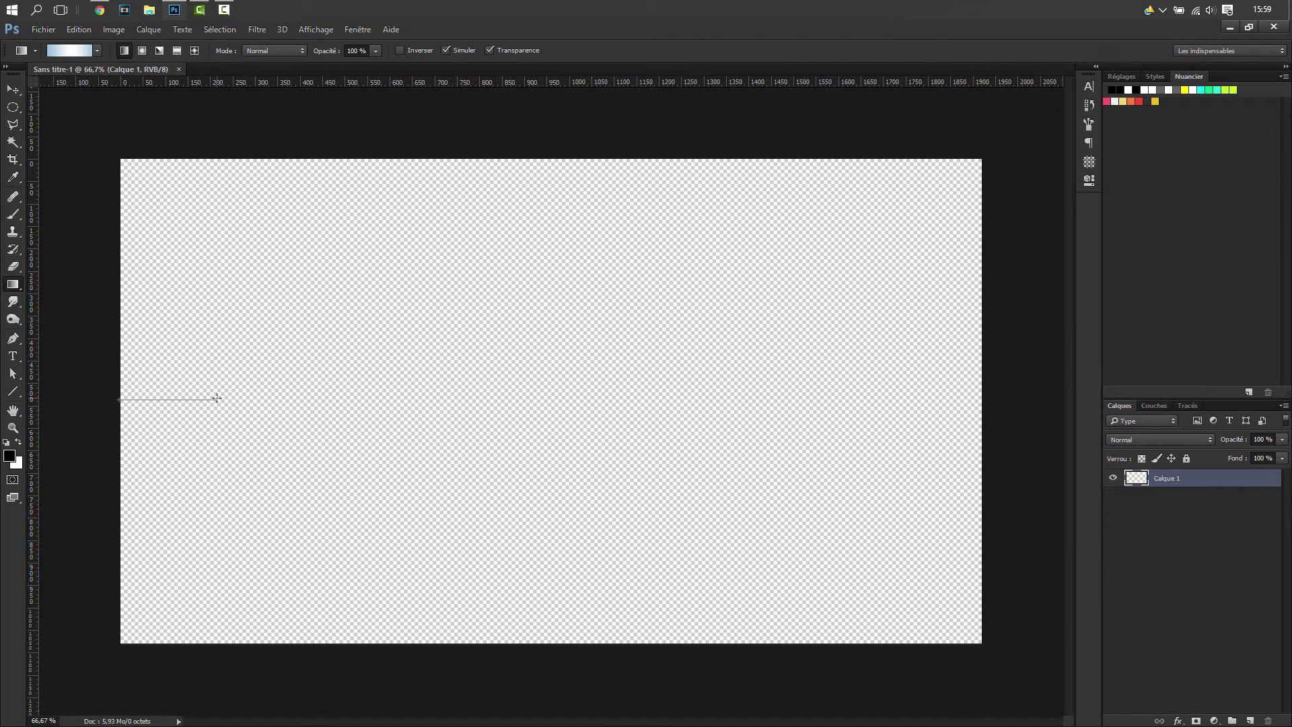
- Fill the layer with the linear gradient horizontally from the canvas's left edge to its right edge, and rename the layer fond
left_click_drag(231, 399, 983, 396)
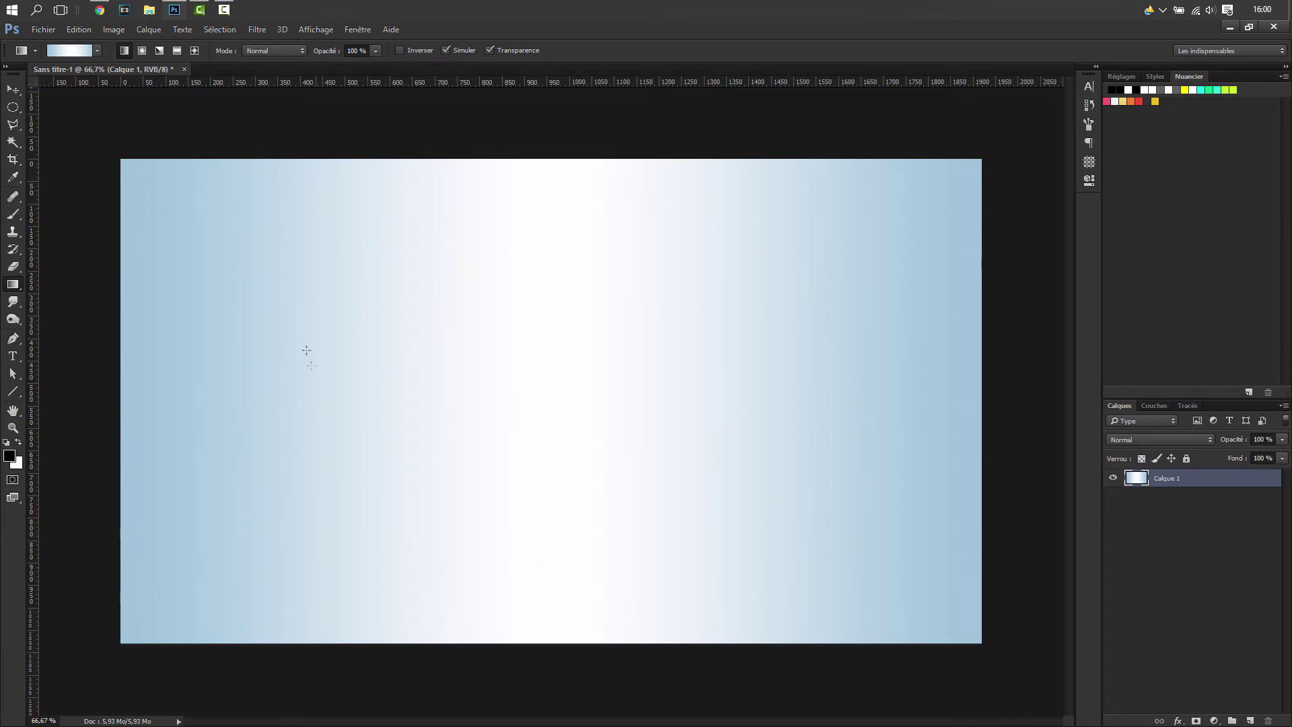
double_click(1173, 480)
type("fond")
left_click(1166, 518)
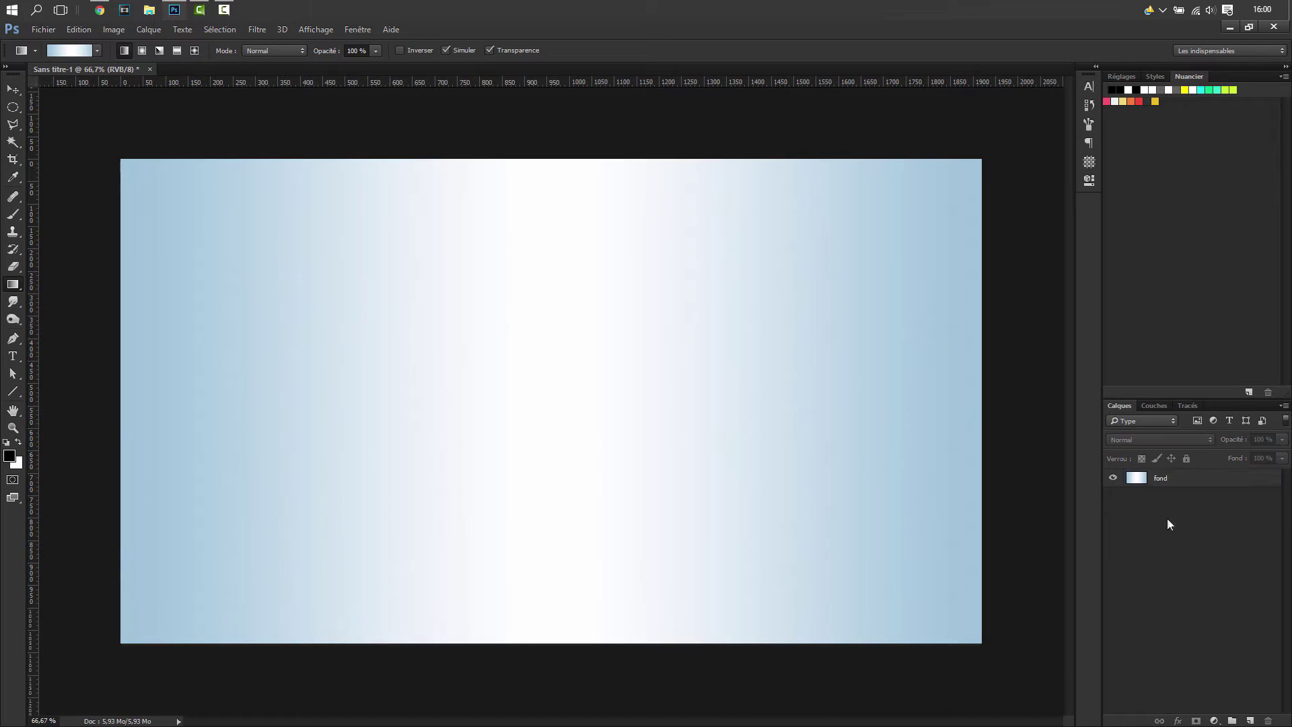
- Place orange.png from the tutofish folder on the desktop as a linked image
left_click(42, 29)
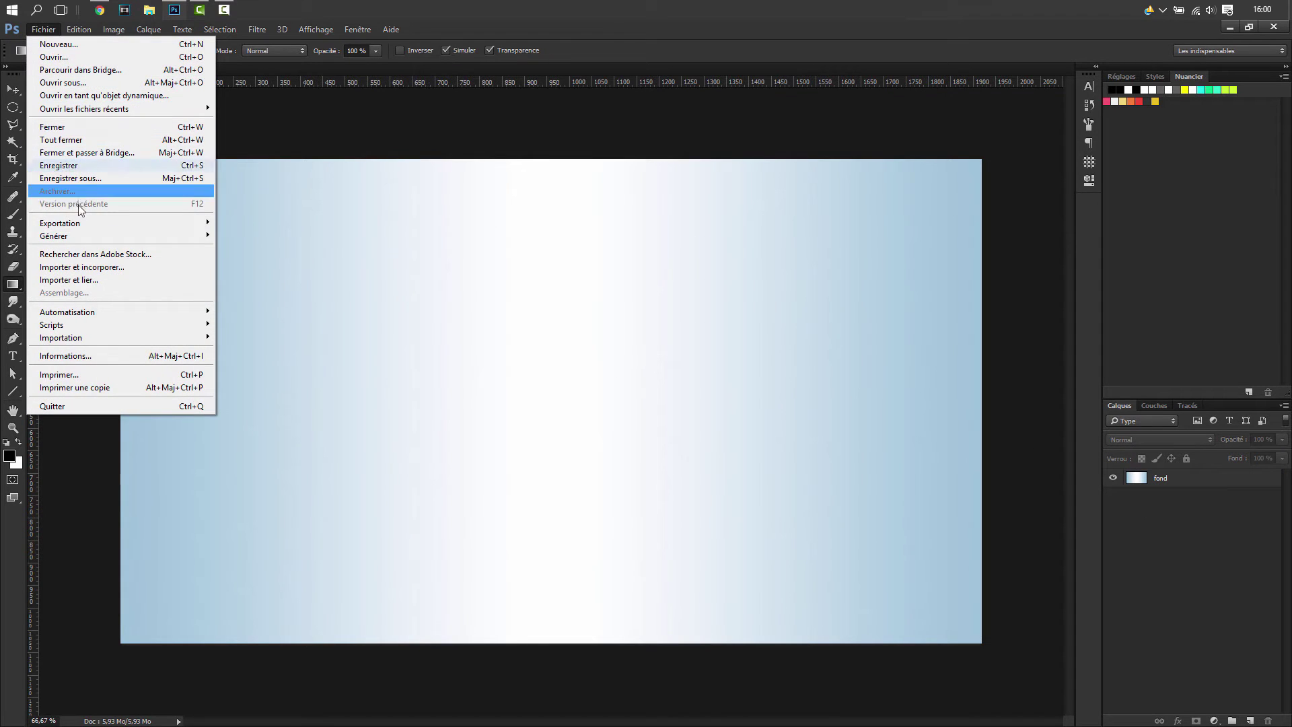
left_click(91, 279)
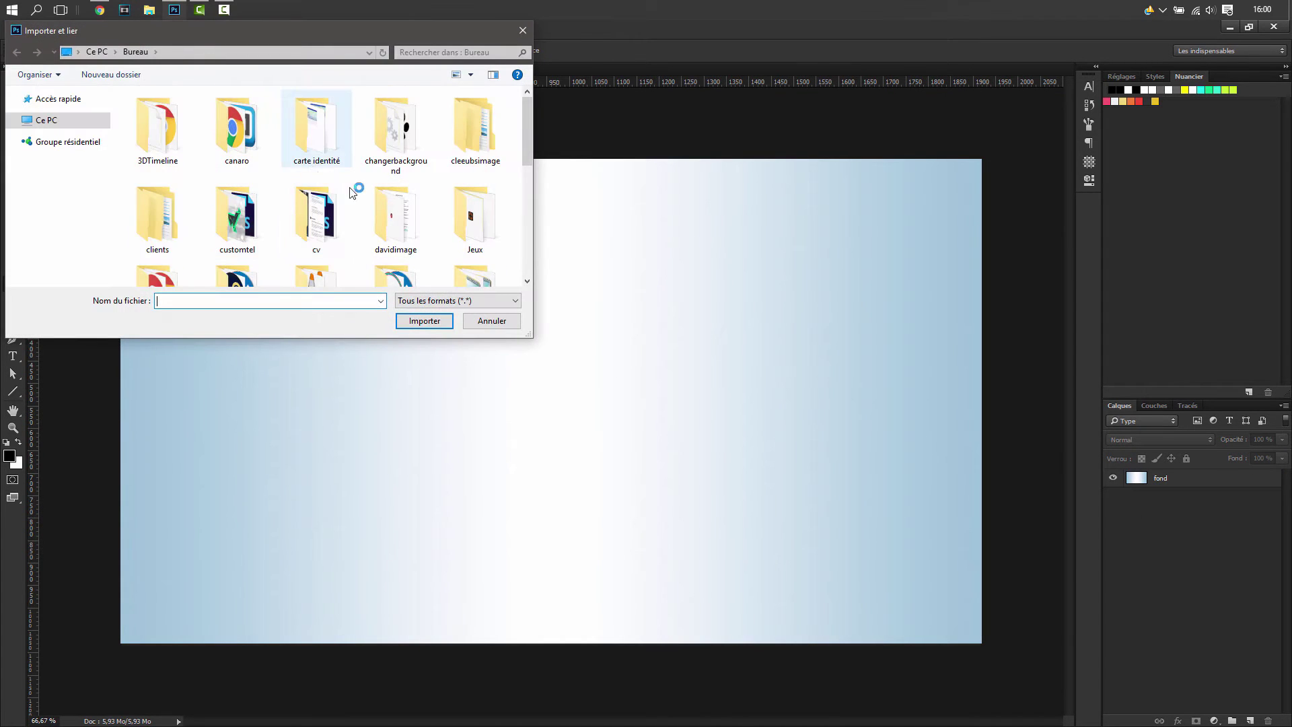
scroll(403, 215, "down", 3)
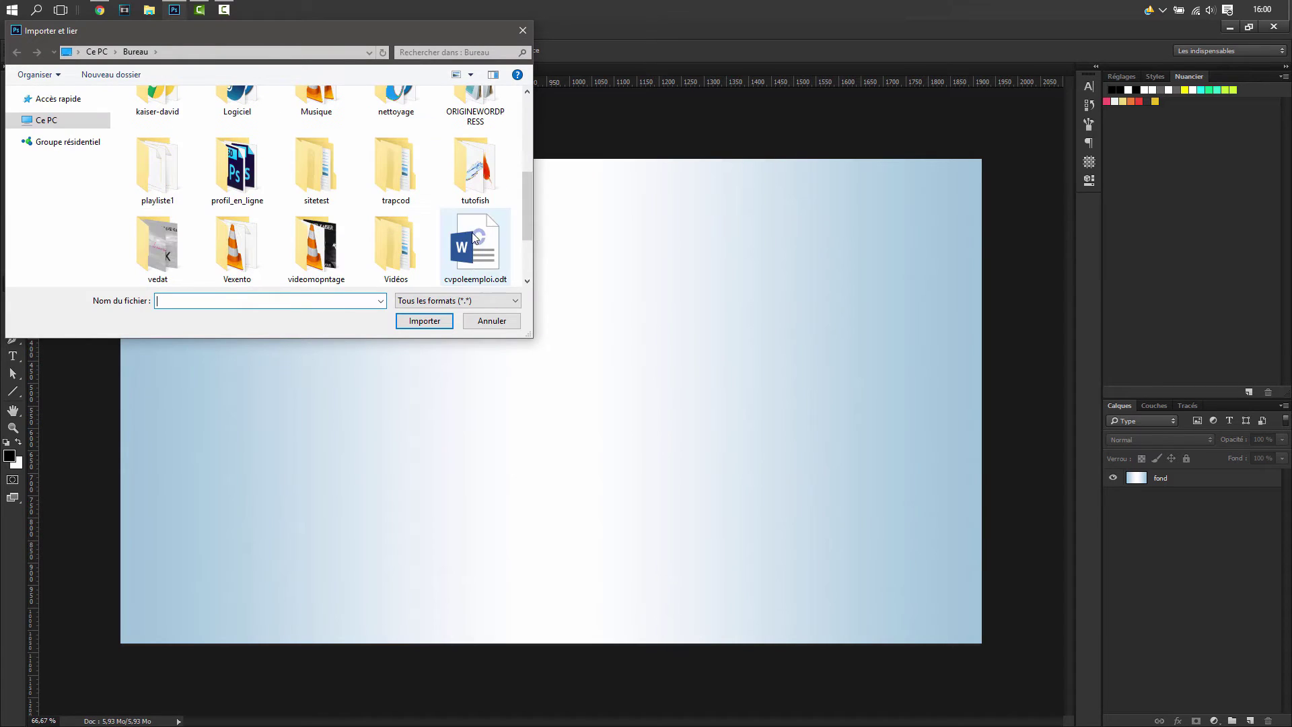
double_click(480, 174)
left_click(263, 140)
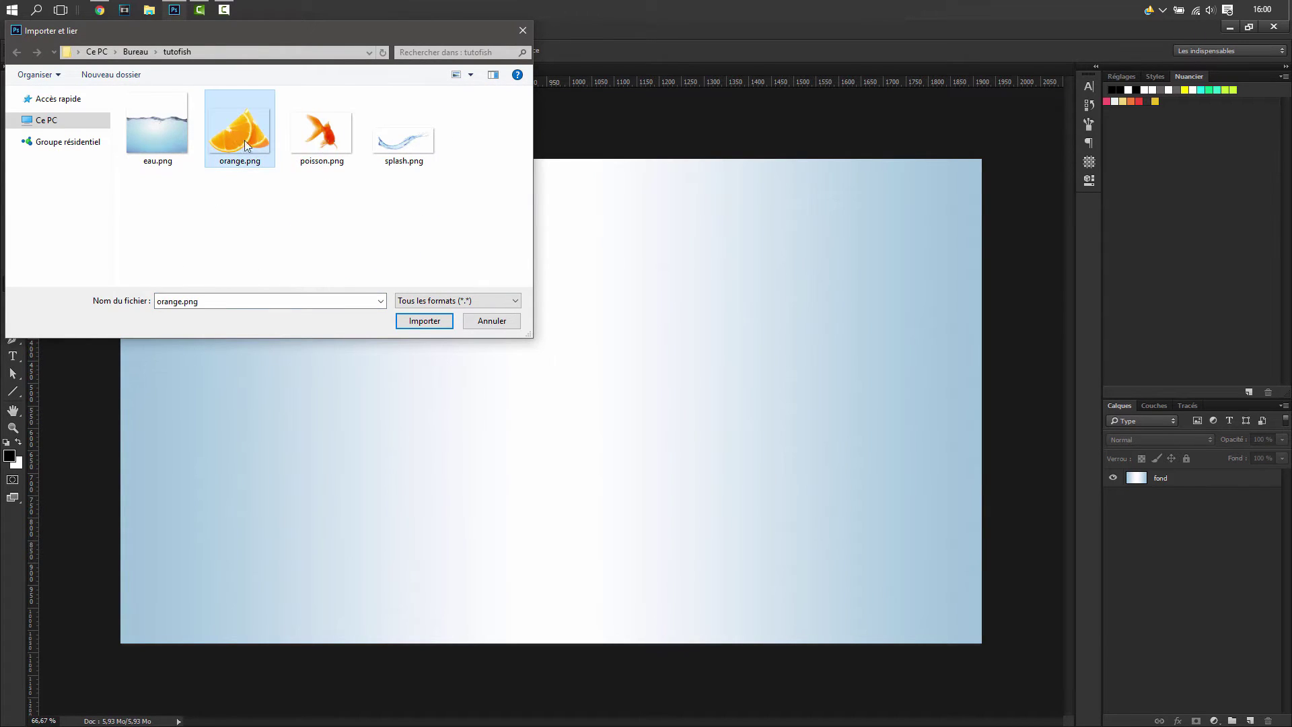
left_click(417, 321)
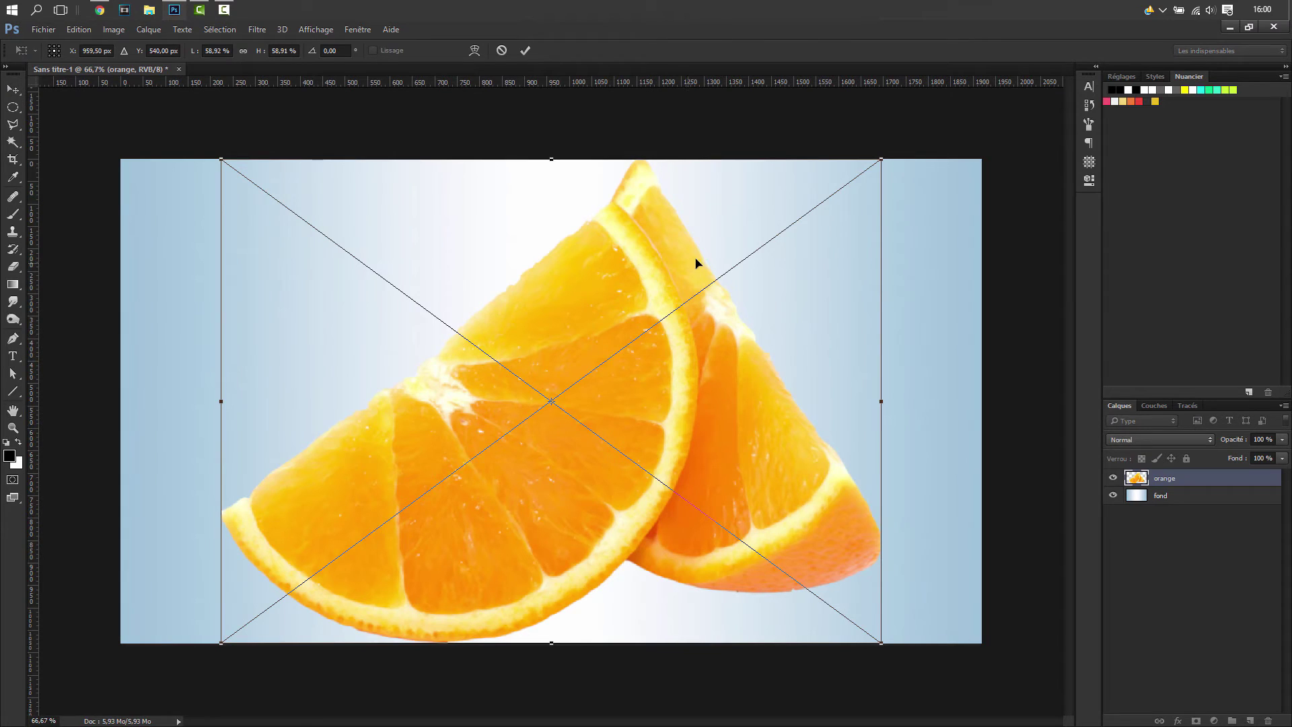
- Scale the placed orange down proportionally to roughly half its size, position it near the canvas centre, and commit the transform
left_click_drag(876, 160, 564, 339)
left_click_drag(474, 423, 617, 318)
left_click_drag(738, 265, 725, 273)
left_click_drag(583, 322, 590, 329)
key("g")
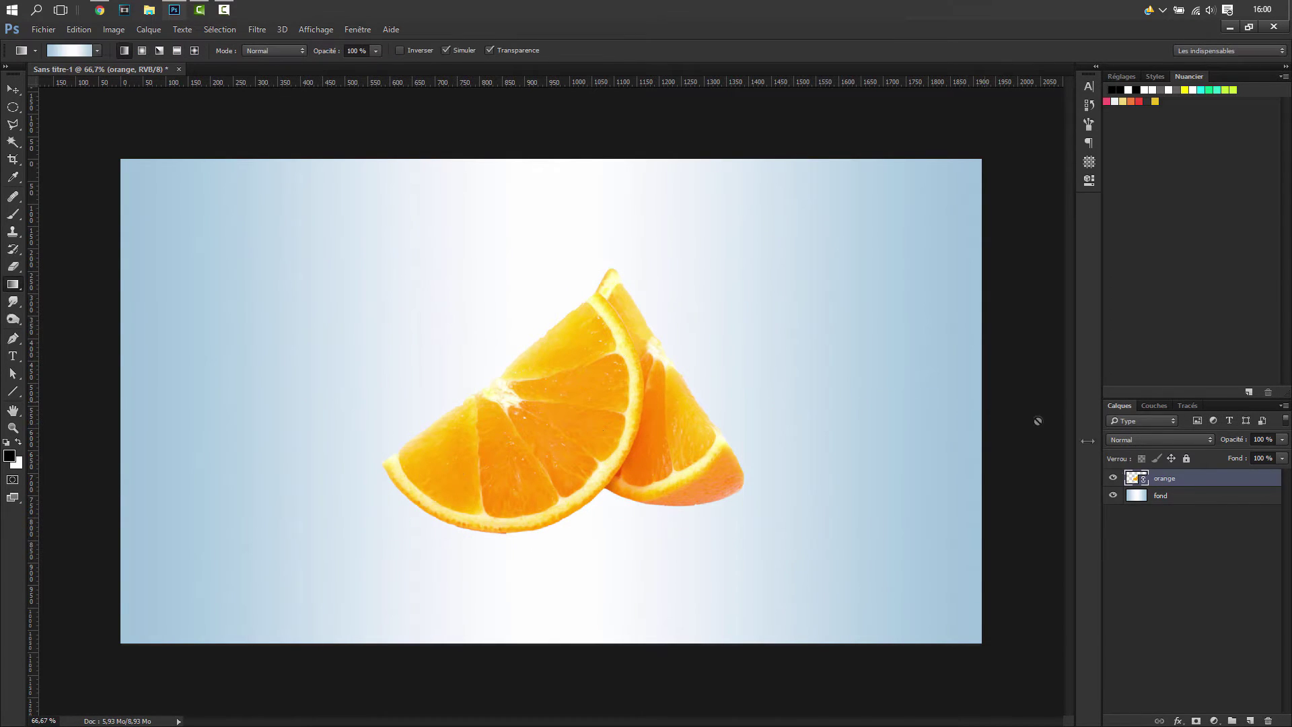
- Load the fond layer's outline as a selection and centre the orange layer vertically and horizontally within it
left_click(1135, 496, "ctrl")
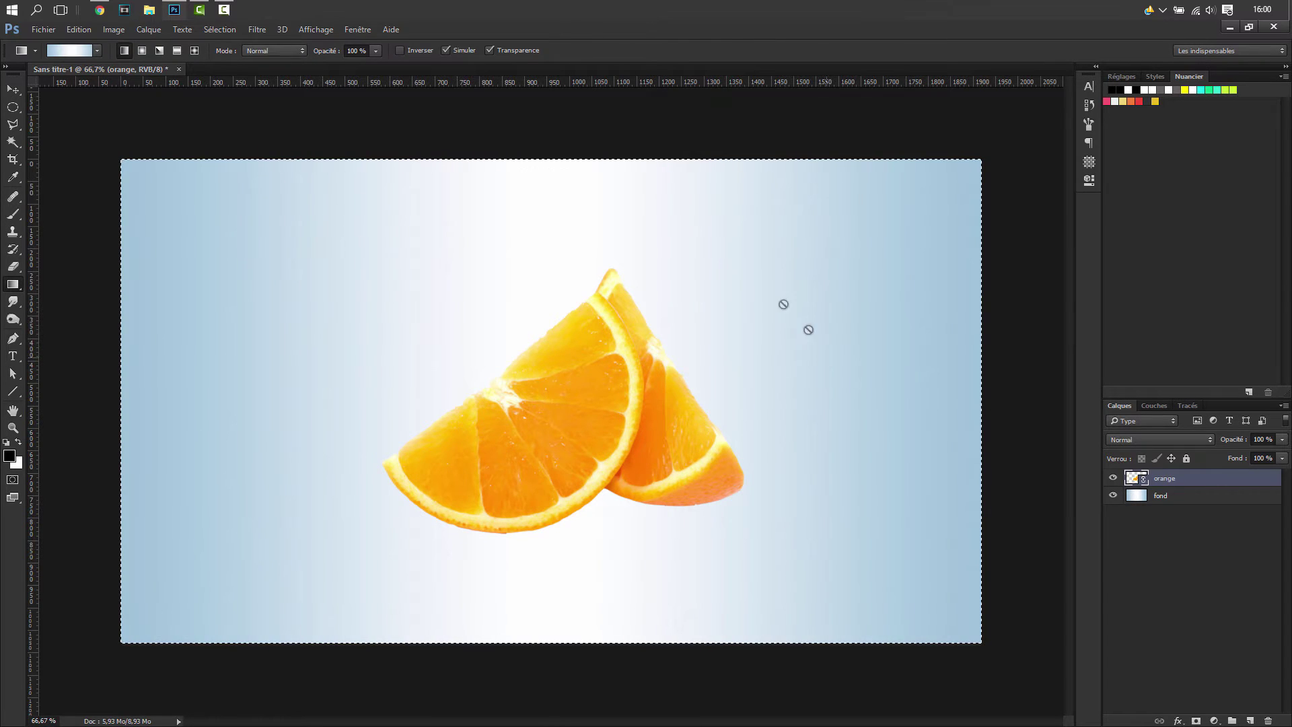
key("v")
left_click(284, 50)
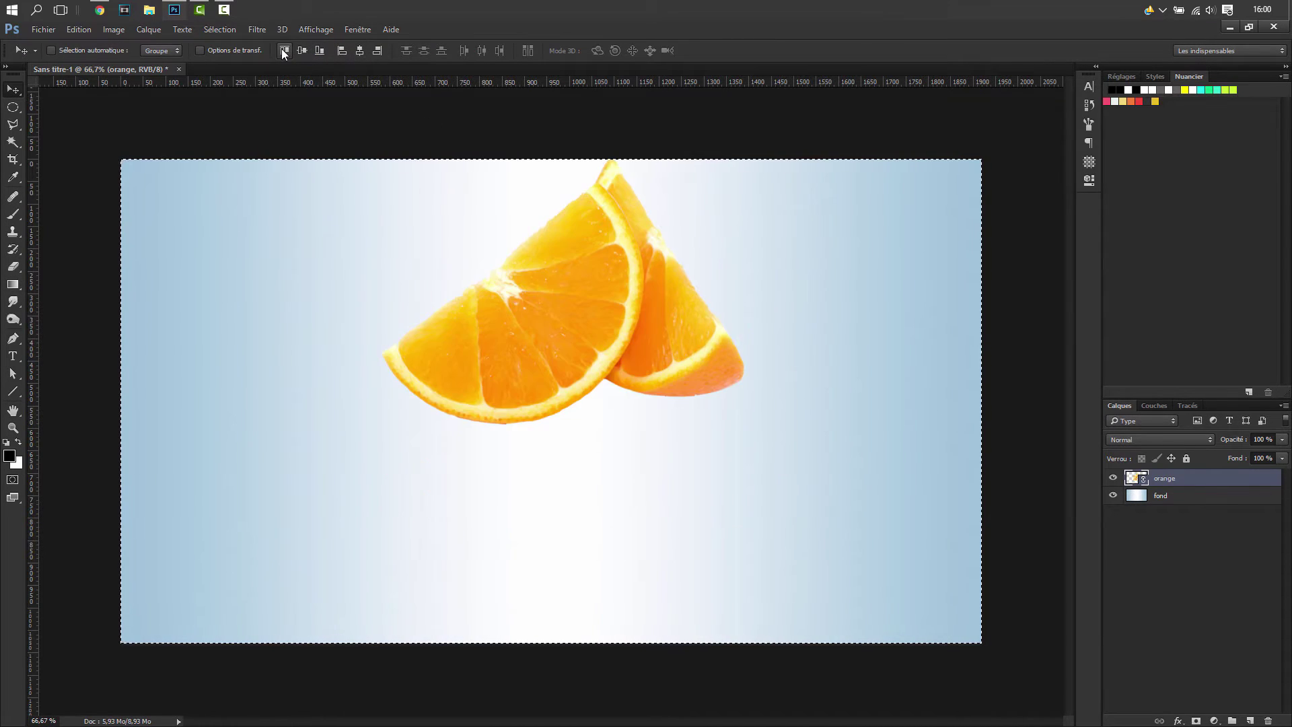
left_click(302, 51)
left_click(360, 50)
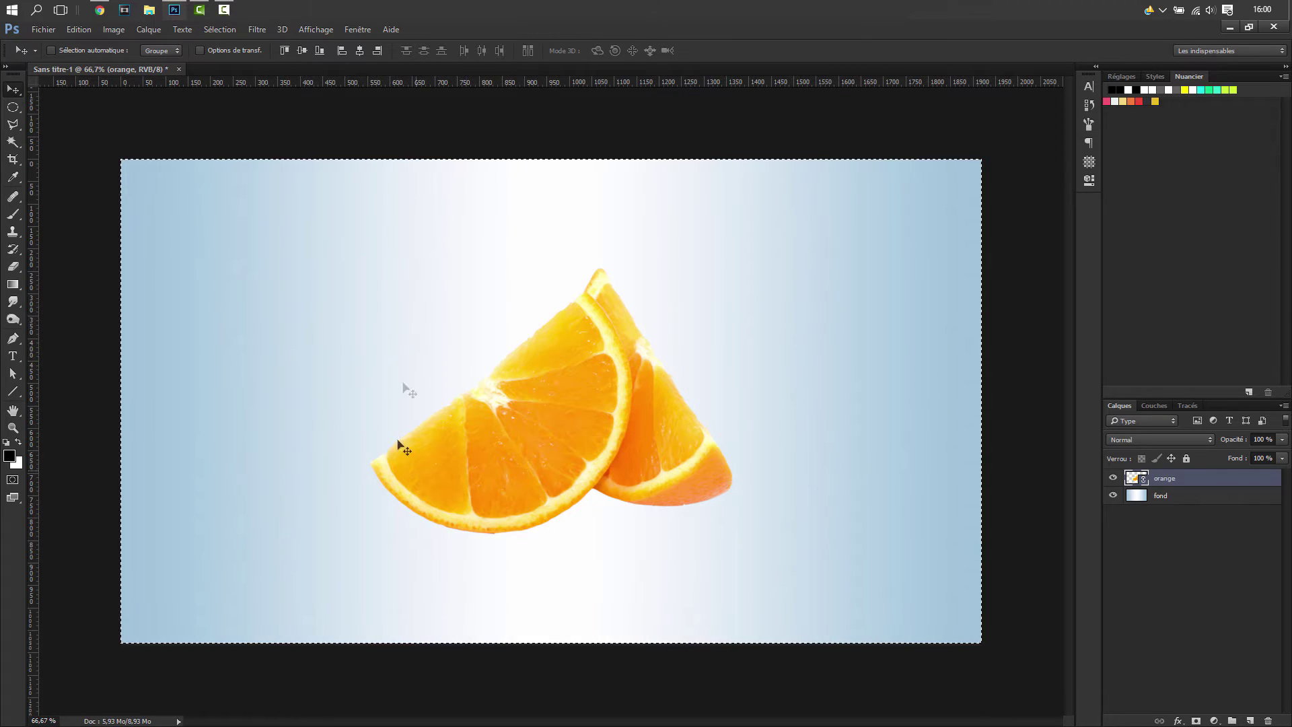
- Clear the selection and rasterize the linked orange layer so its pixels can be edited
key("ctrl+d")
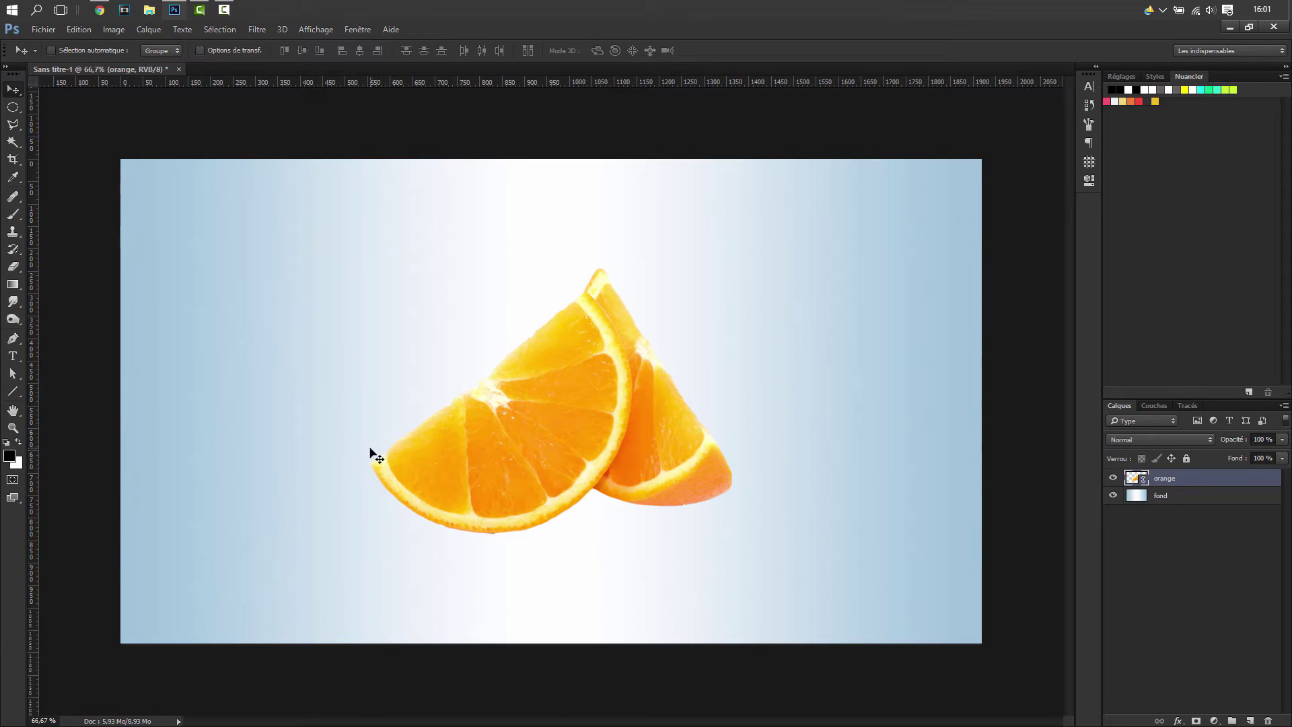
key("b")
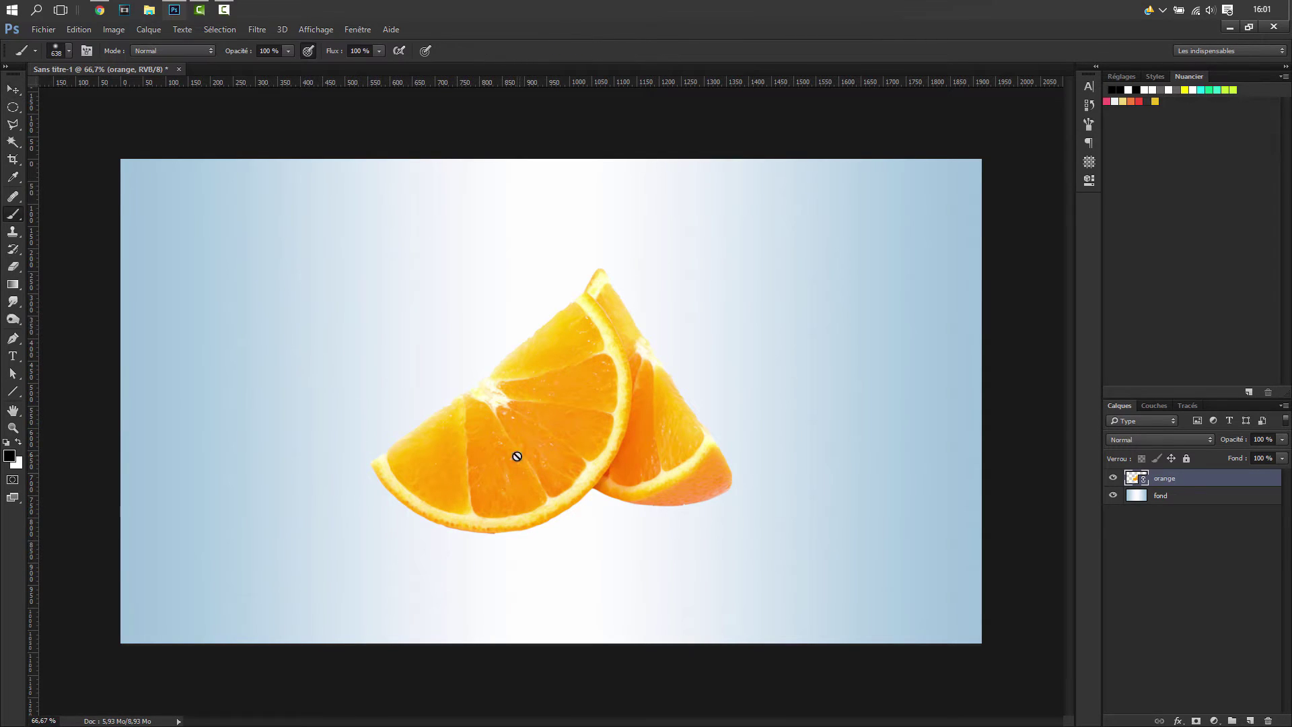
right_click(1174, 480)
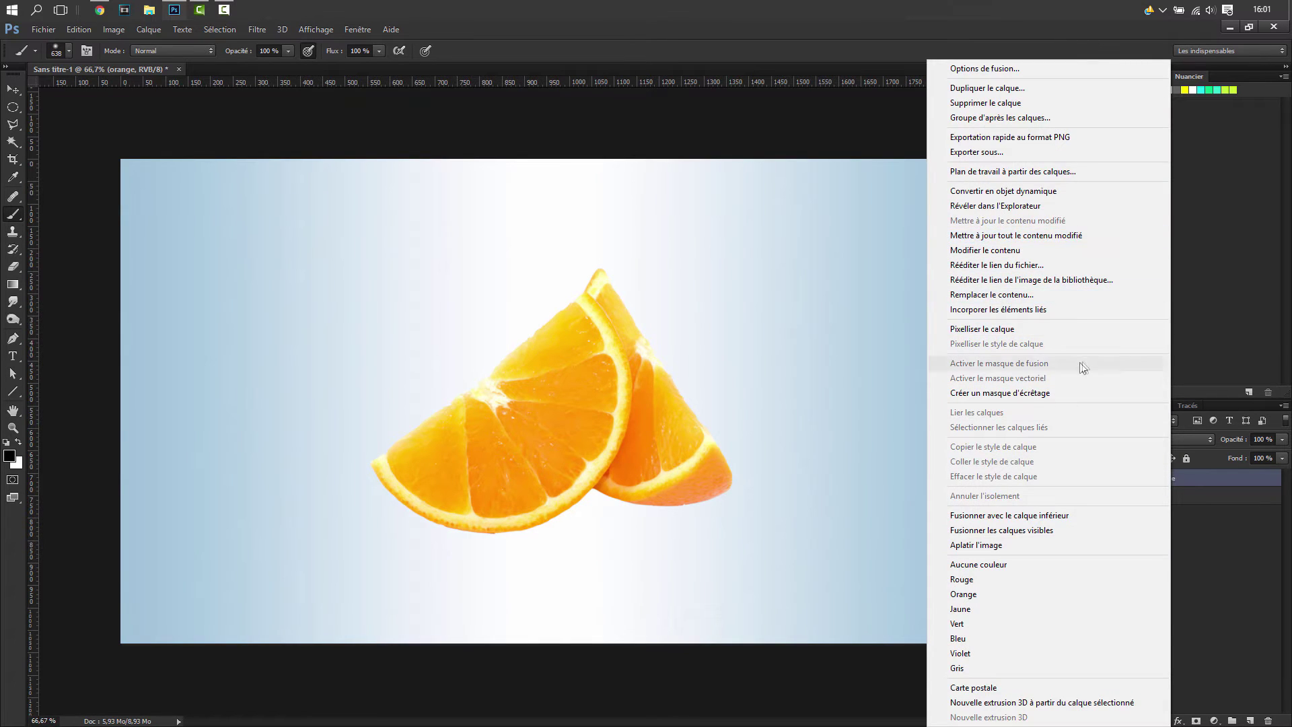
left_click(1019, 329)
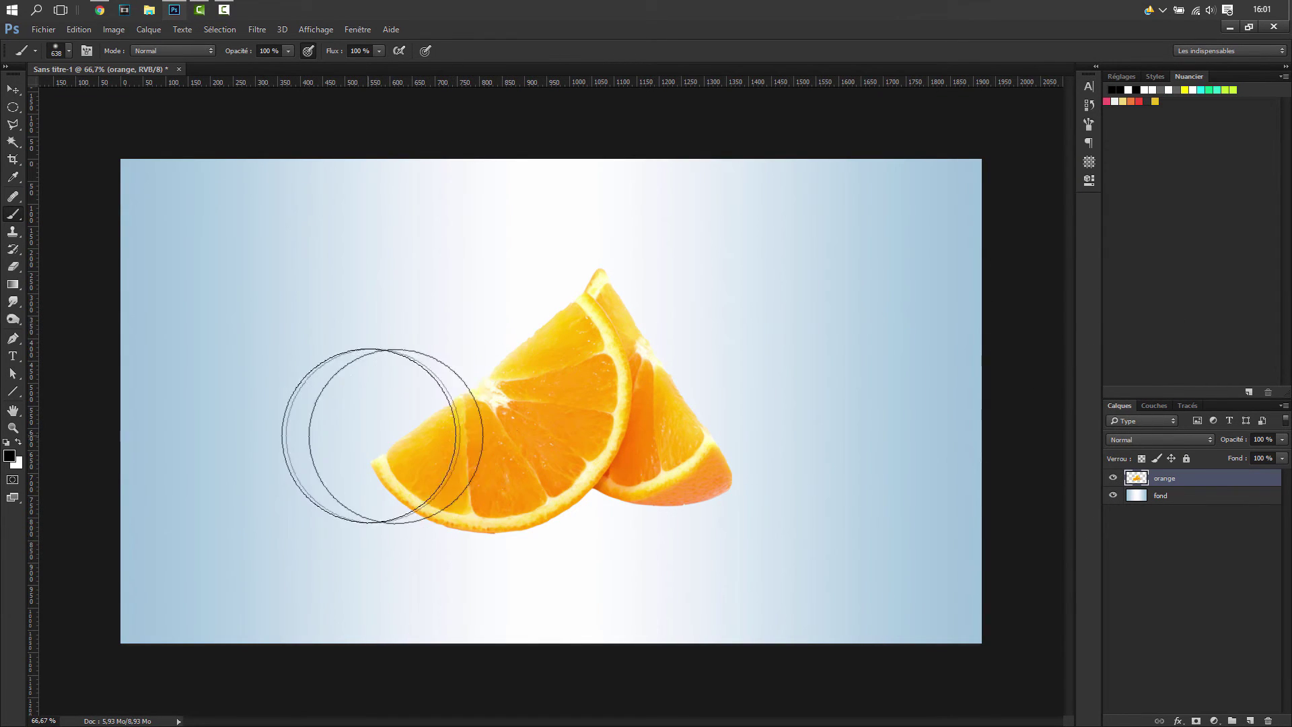
- Outline the front orange slice's pulp along the inside of its rind with the Lasso, delete it, and deselect
left_click(13, 124)
left_click(62, 125)
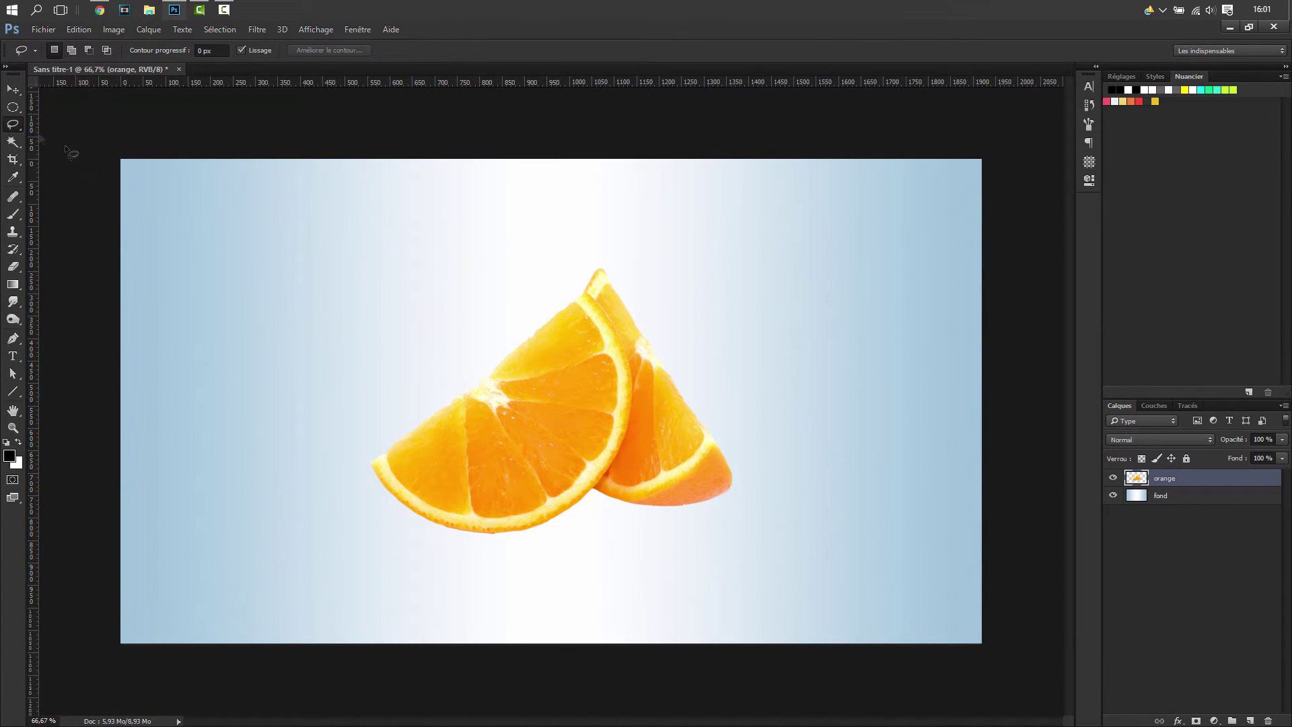
key("ctrl+plus")
key("ctrl+plus")
key("ctrl+plus")
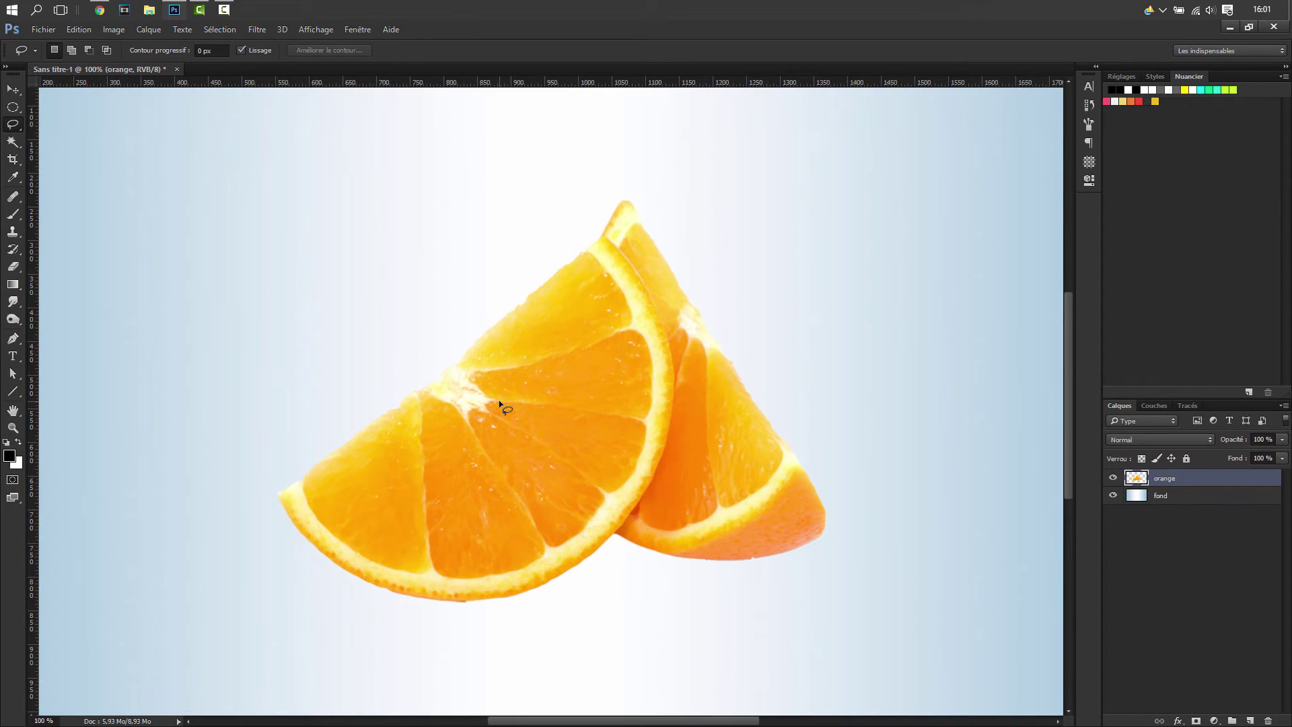
key("ctrl+minus")
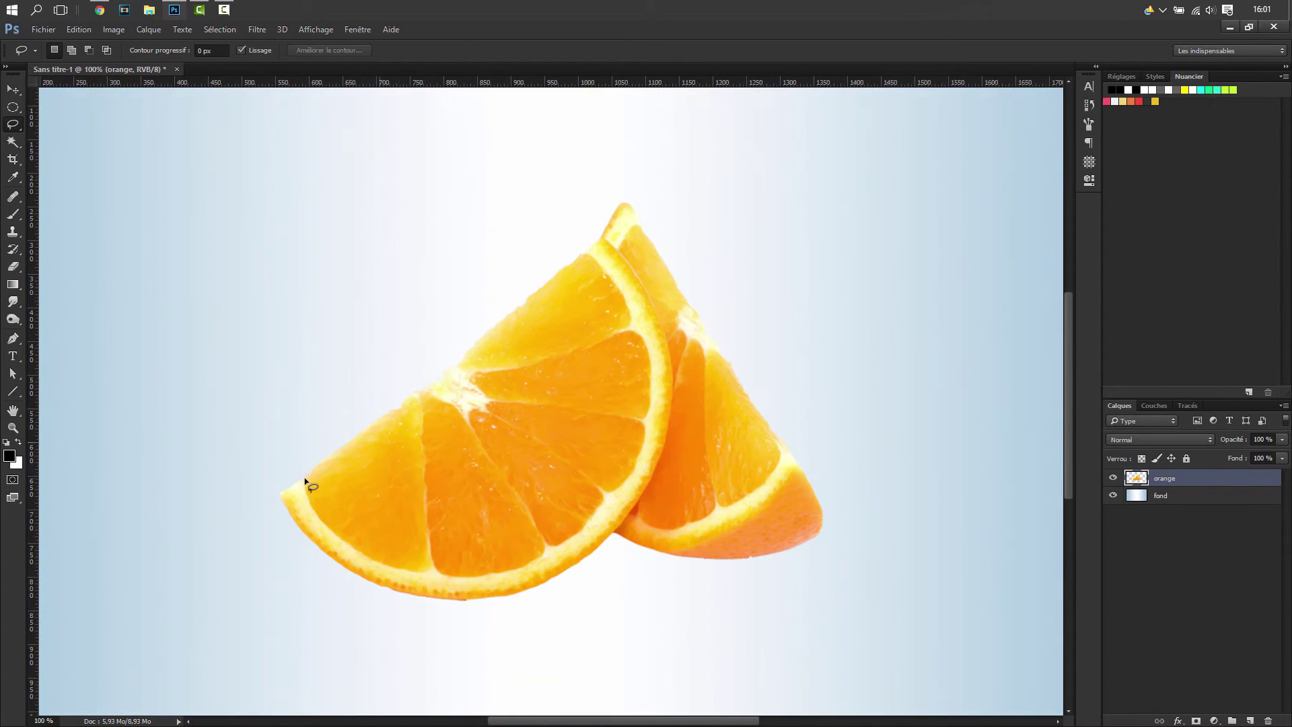
mouse_move(293, 482)
left_mouse_down()
mouse_move(355, 558)
mouse_move(417, 580)
mouse_move(489, 584)
mouse_move(563, 555)
mouse_move(615, 503)
mouse_move(654, 429)
mouse_move(655, 358)
mouse_move(629, 282)
mouse_move(563, 238)
mouse_move(523, 233)
mouse_move(387, 291)
mouse_move(311, 365)
mouse_move(276, 459)
mouse_move(294, 482)
left_mouse_up()
key("Delete")
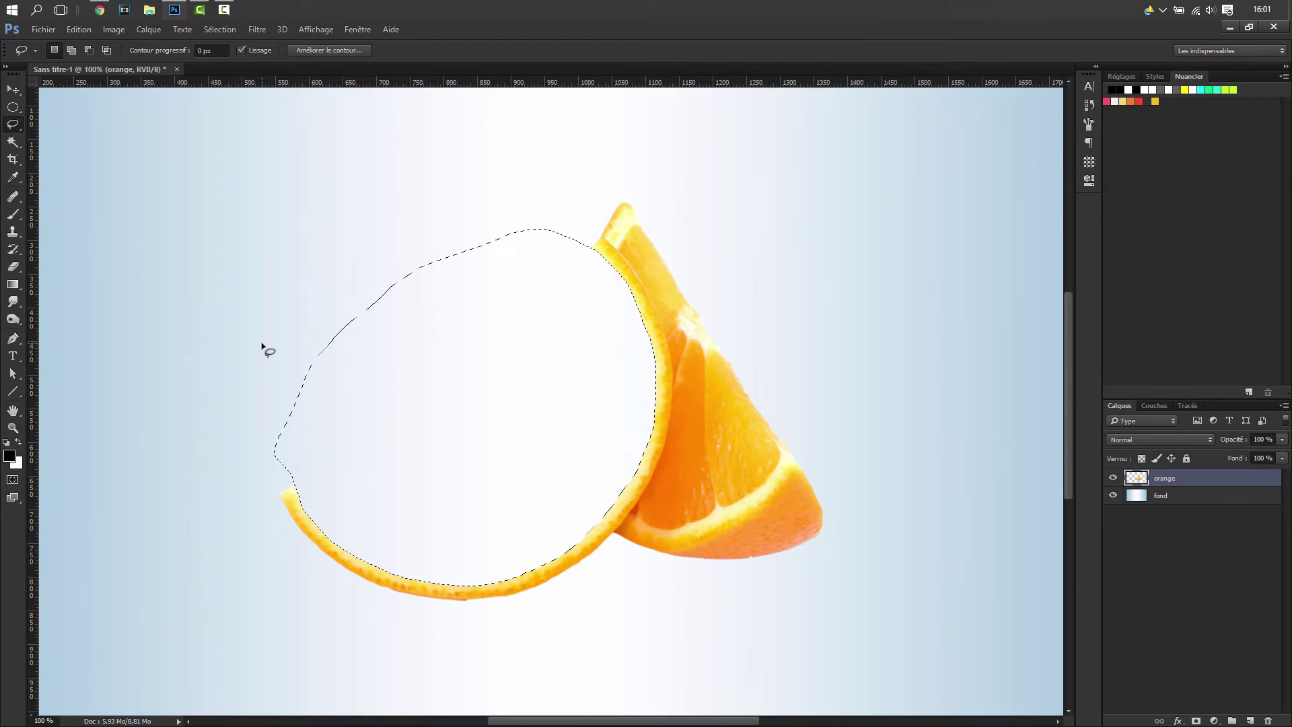
key("ctrl+d")
left_click(42, 30)
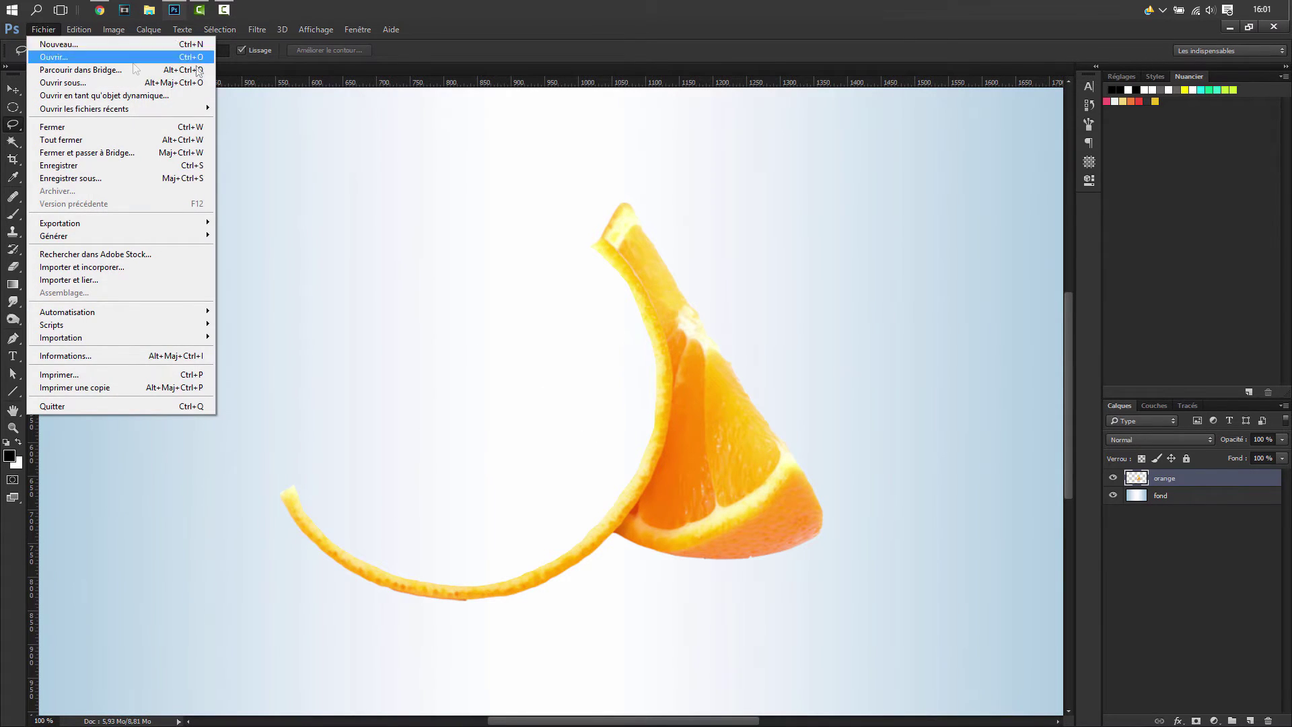
left_click(458, 68)
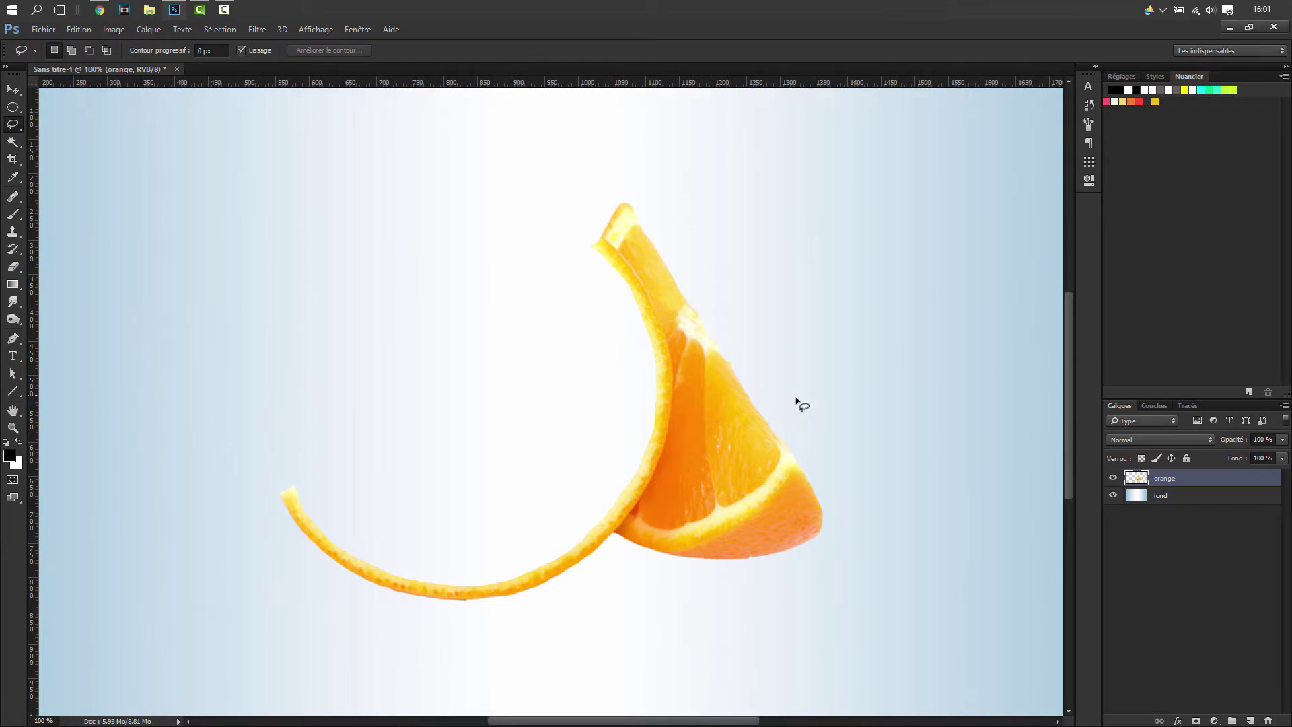
- Create a new layer directly above the fond layer and name it ombre
left_click_drag(1069, 377, 1067, 393)
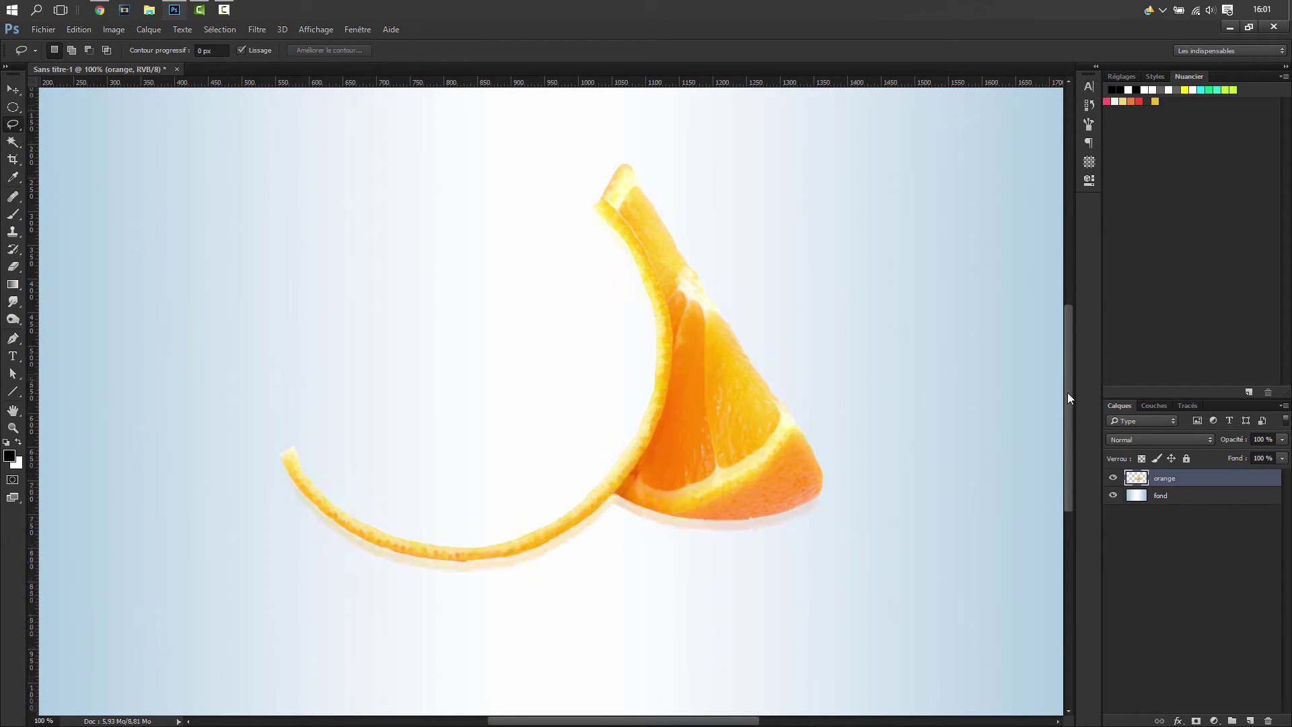
left_click(1195, 500)
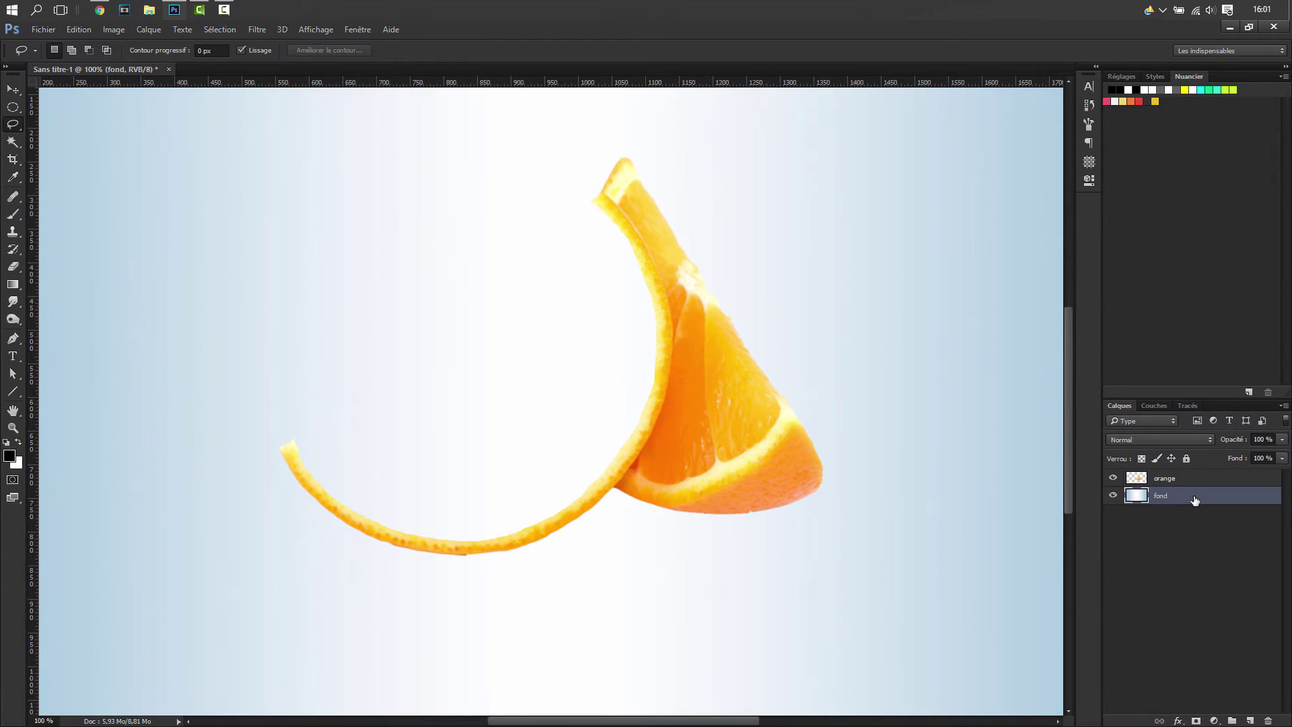
key("ctrl+shift+n")
key("Return")
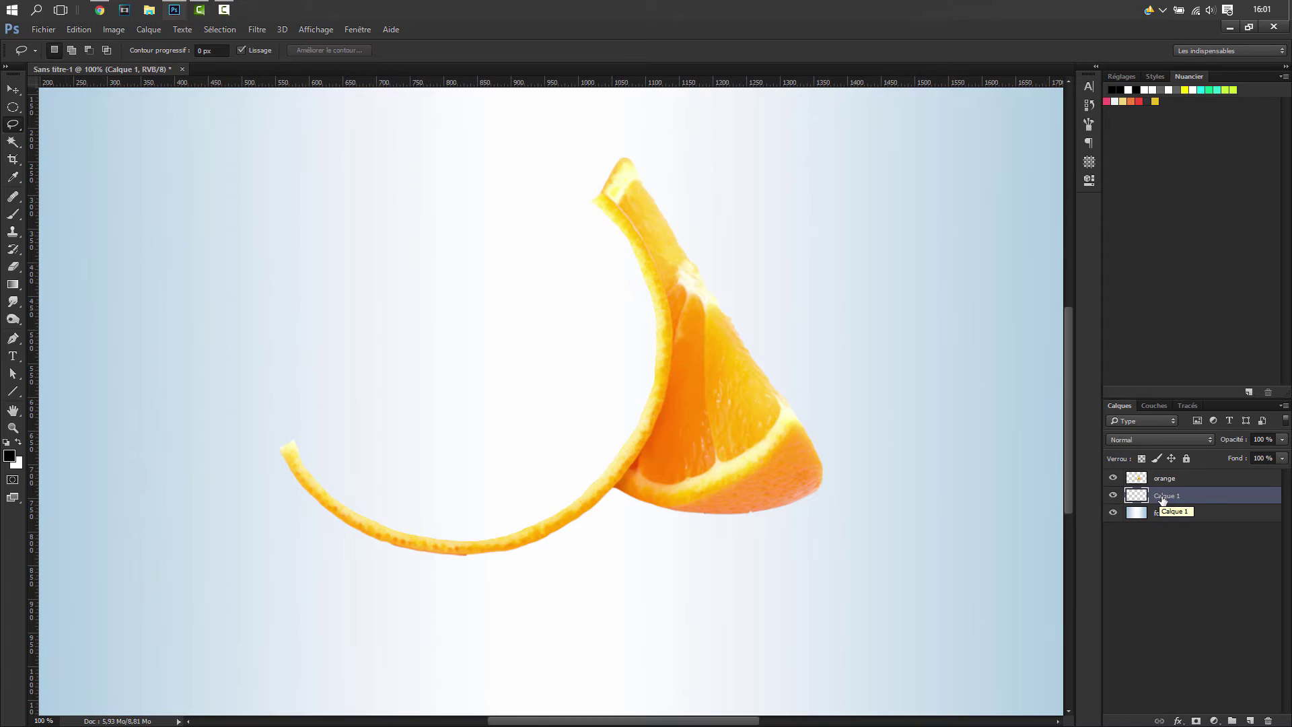
double_click(1163, 497)
type("ombre")
key("Return")
- Set the Brush to a soft 600 px tip with 0% hardness and try a dab on the ombre layer
key("b")
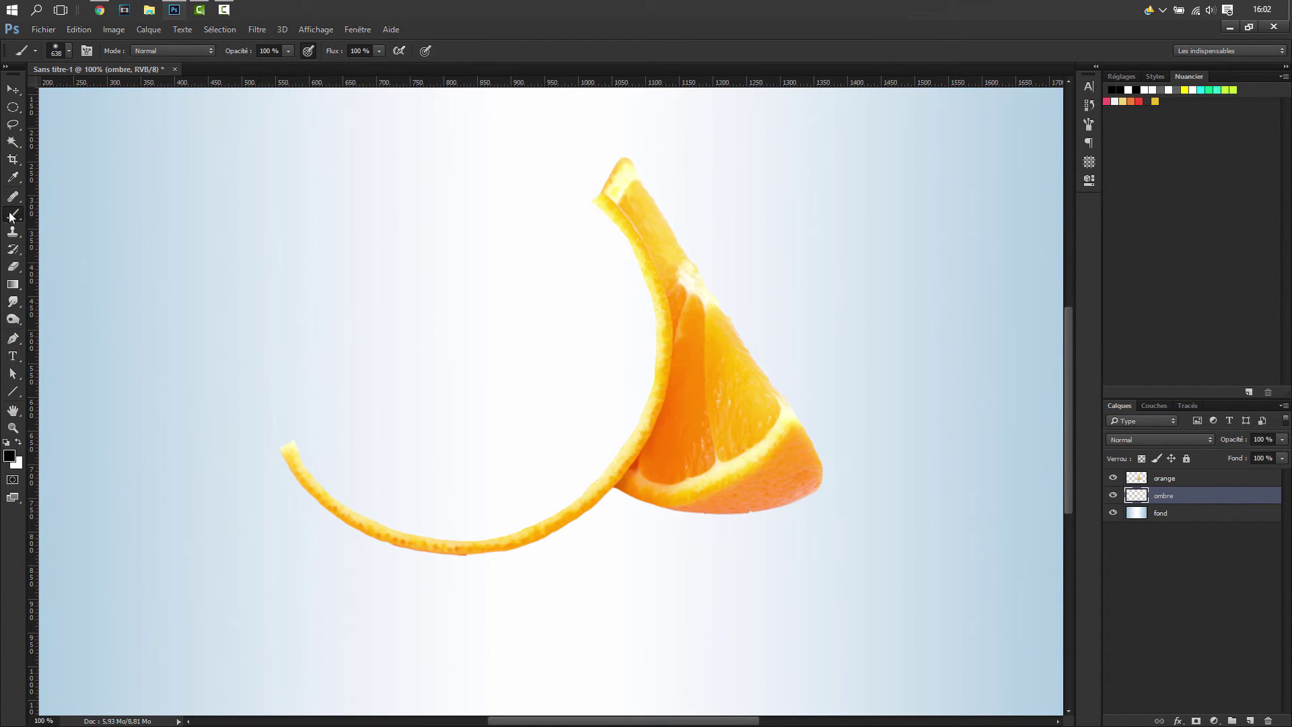
mouse_move(358, 341)
left_mouse_down()
mouse_move(338, 337)
mouse_move(341, 321)
mouse_move(354, 325)
left_mouse_up()
left_click(340, 331, "alt")
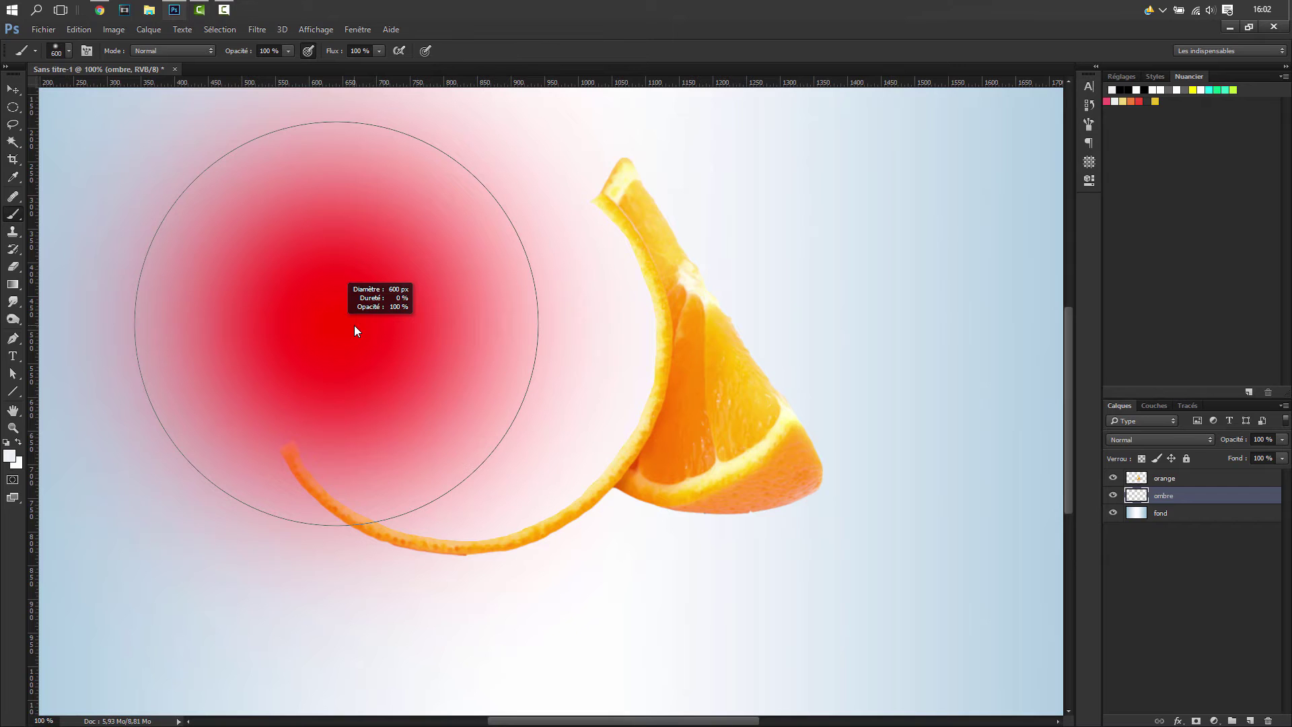
left_click_drag(355, 325, 355, 326)
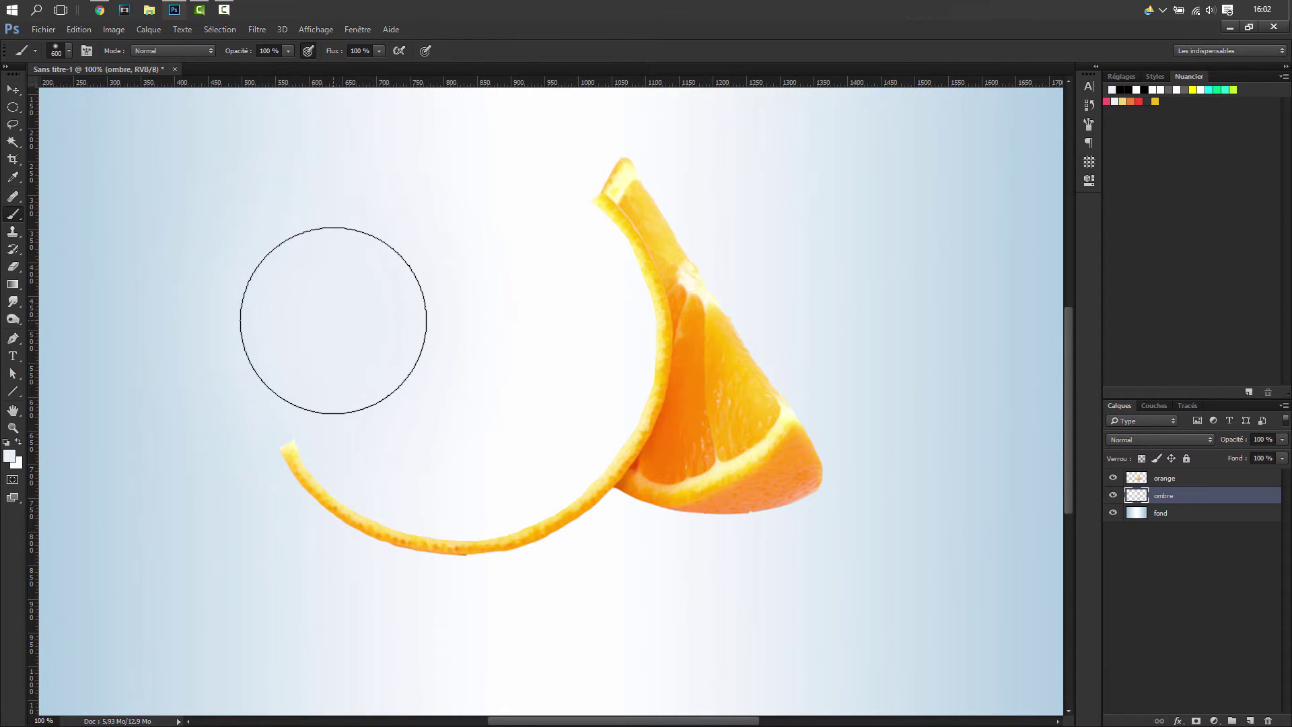
left_click(333, 321)
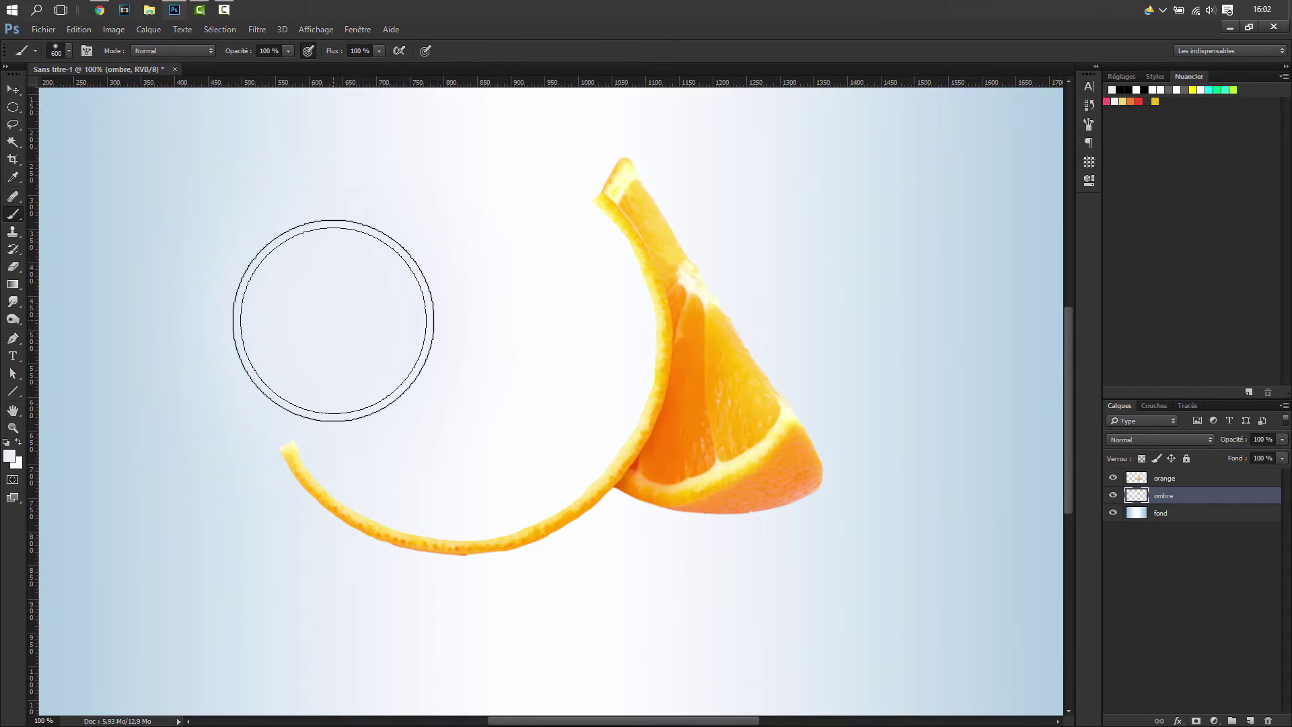
key("bracketright")
key("bracketleft")
key("bracketleft")
key("bracketleft")
key("bracketleft")
key("bracketright")
key("bracketright")
key("bracketright")
key("bracketright")
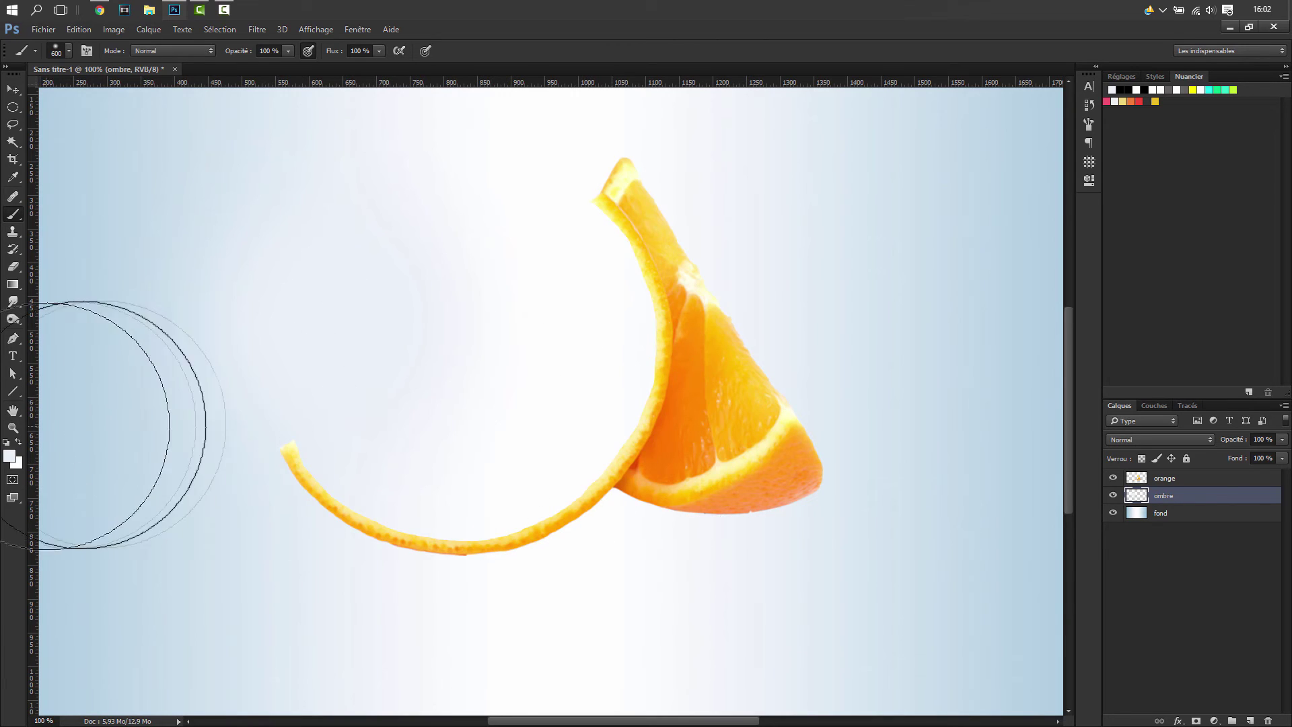
- Set the foreground colour to black, 000000
left_click(10, 456)
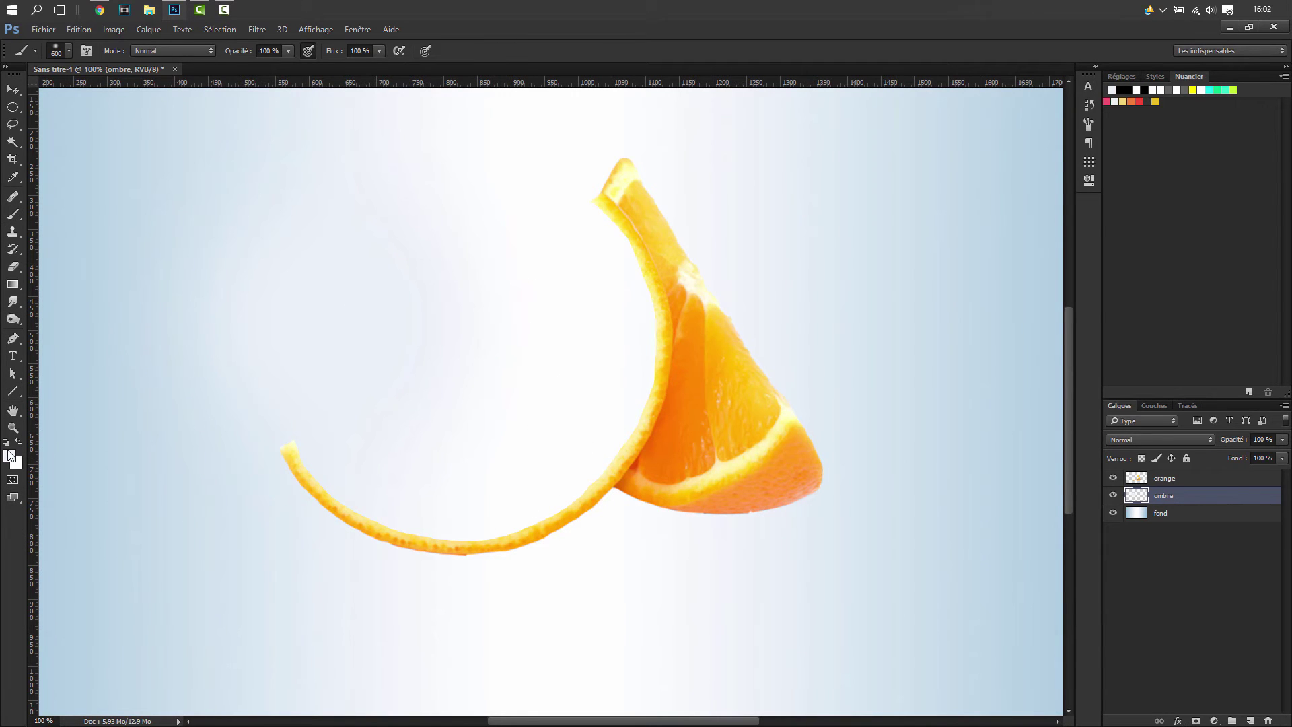
type("000000")
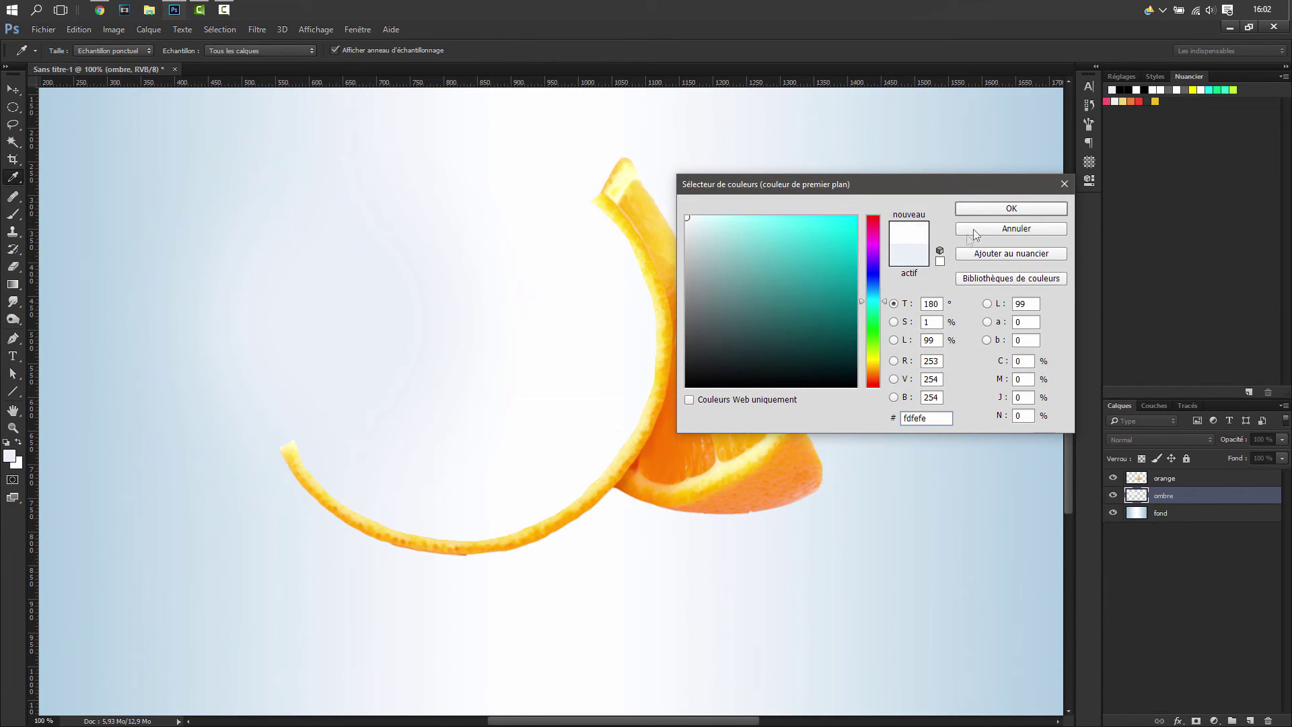
left_click(1001, 208)
- Paint overlapping soft black dabs on the ombre layer, in the open area inside the front slice's rind
key("b")
left_click(357, 299)
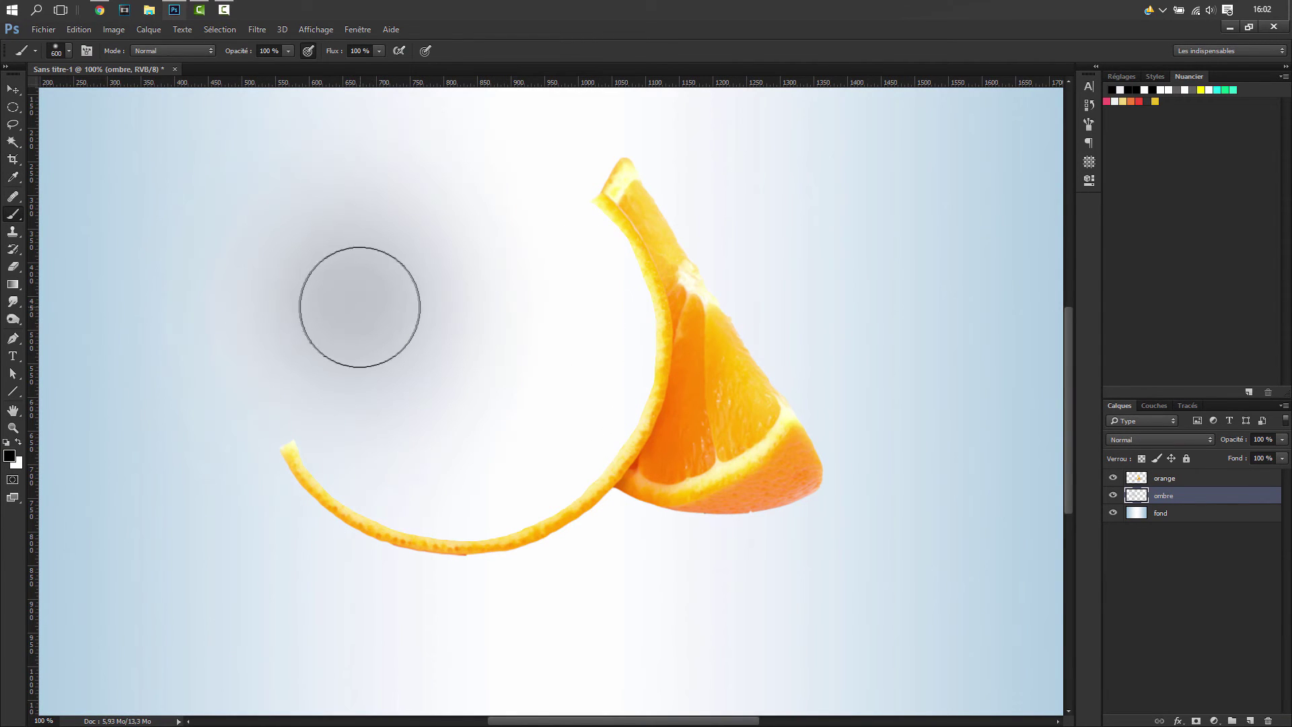
left_click(344, 301)
left_click(344, 301)
left_click(344, 302)
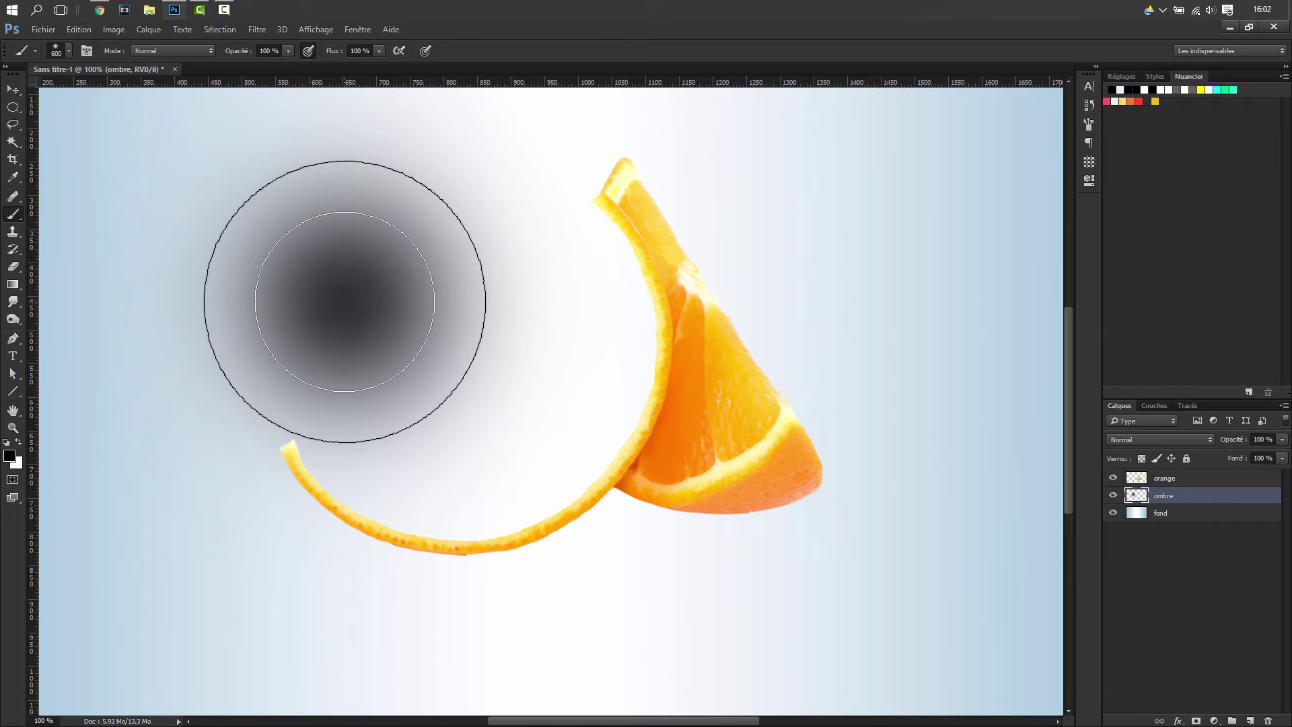
left_click(344, 301)
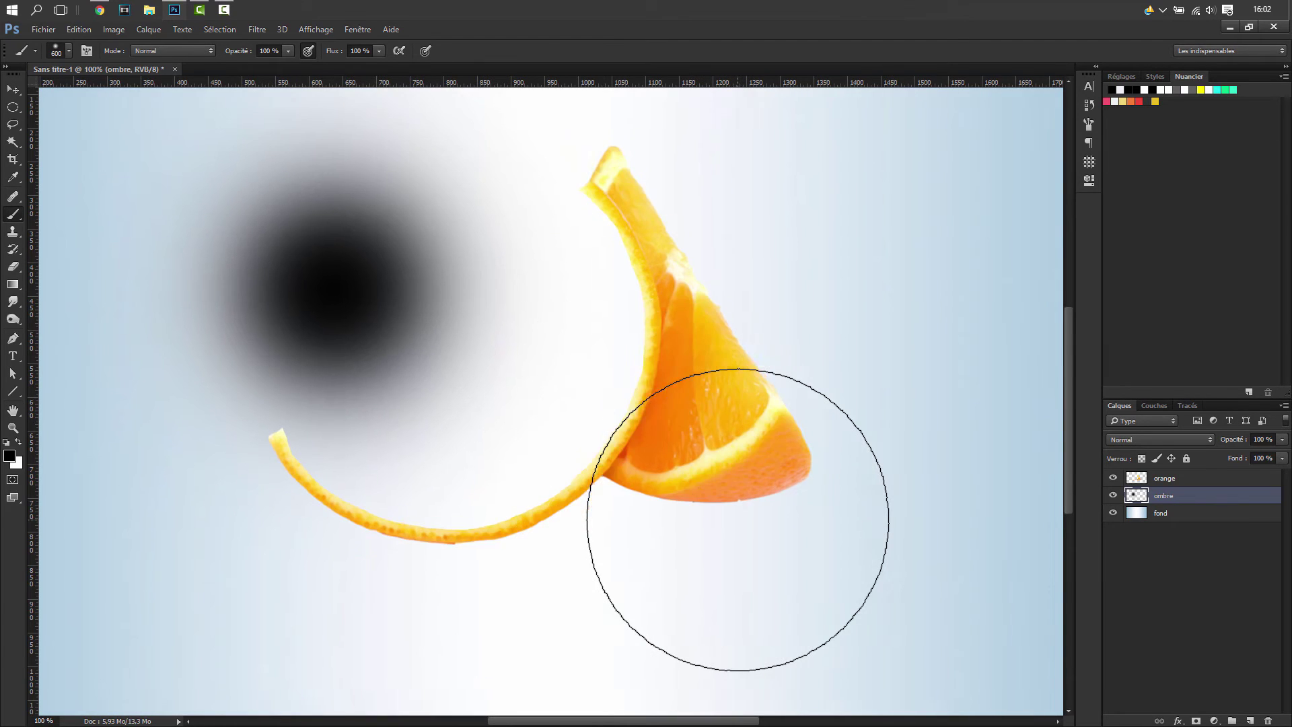
- Delete the ombre layer and create a new empty layer directly above the fond layer
key("ctrl+r")
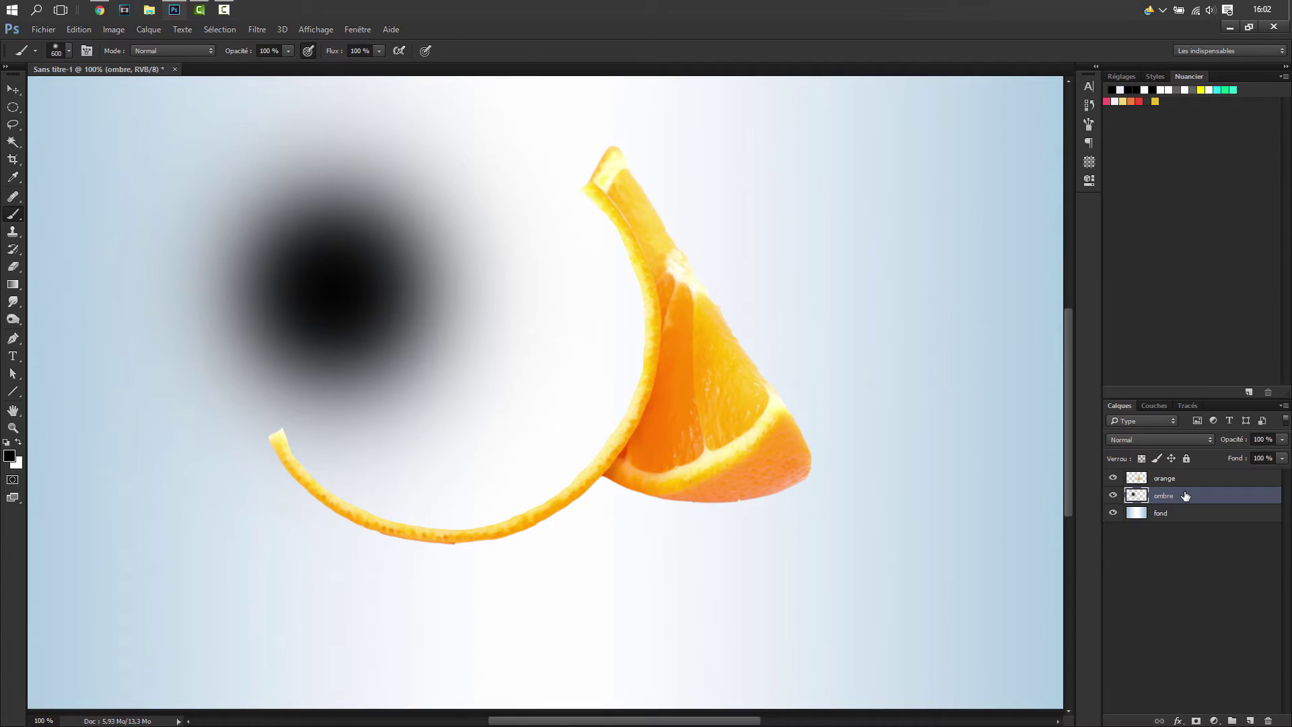
key("ctrl+r")
key("Delete")
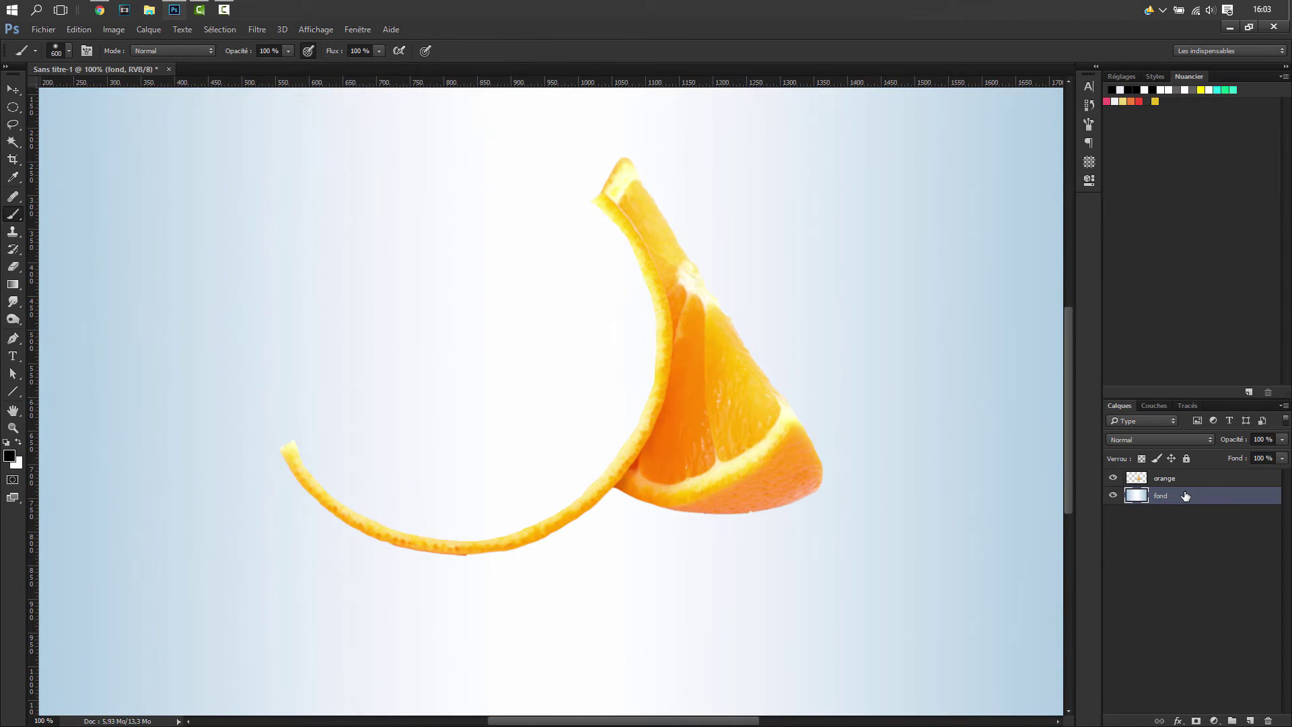
key("ctrl+shift+n")
key("Return")
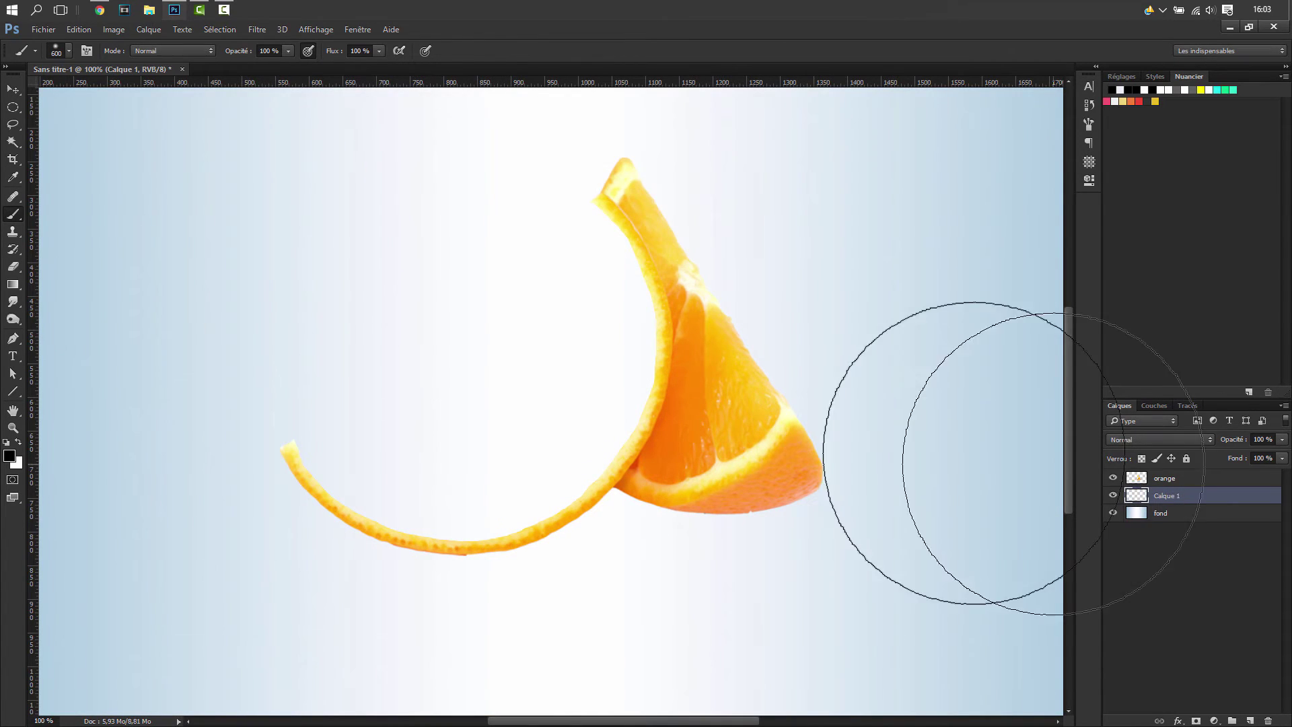
- Paint a dense soft black spot on the new layer by stacking brush dabs inside the front slice's rind
left_click(384, 391)
left_click(384, 391)
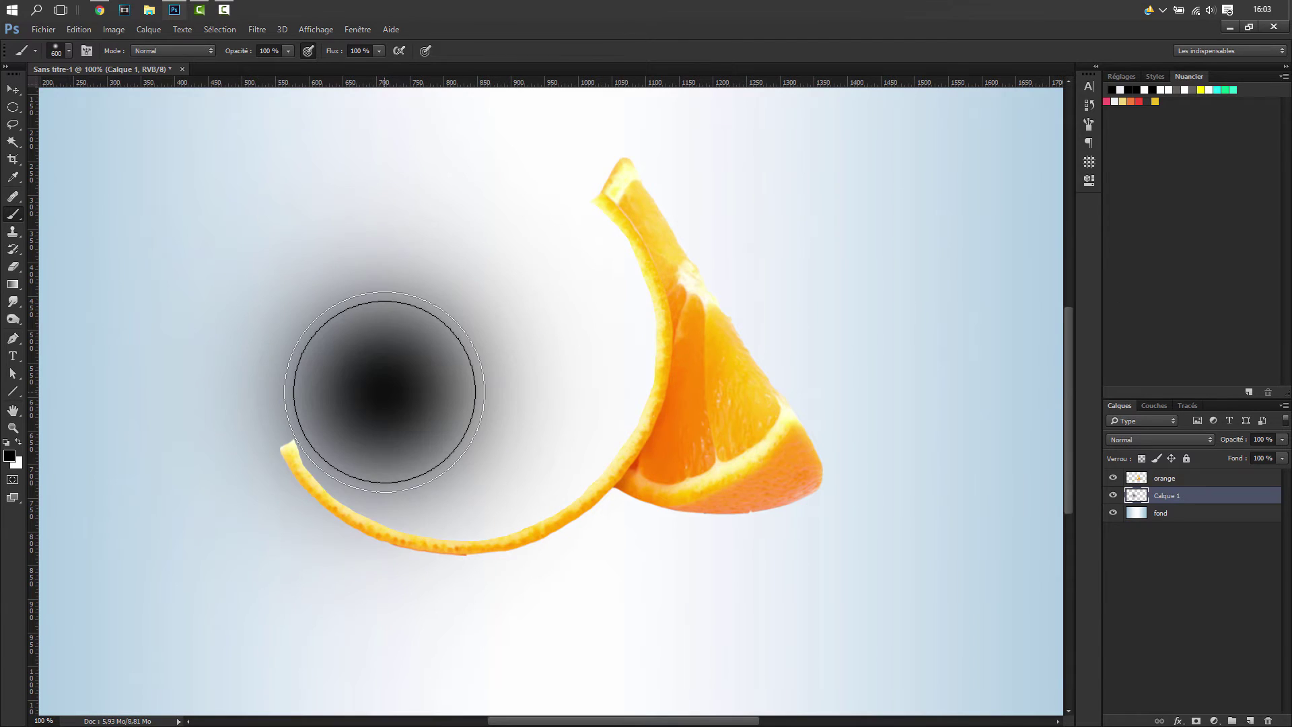
left_click(384, 391)
left_click(384, 391)
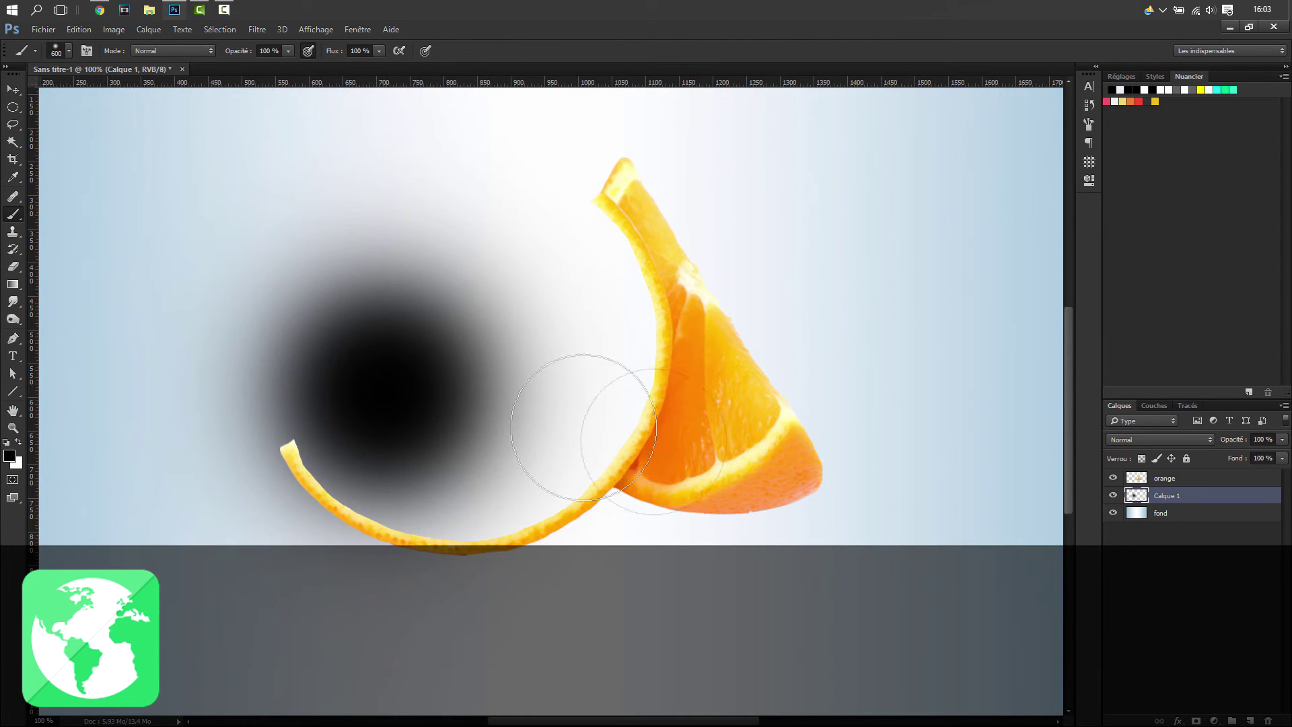
- Transform the black spot into a thin, flat, narrowed ellipse, place it as a shadow under the back orange wedge, and commit
key("ctrl+t")
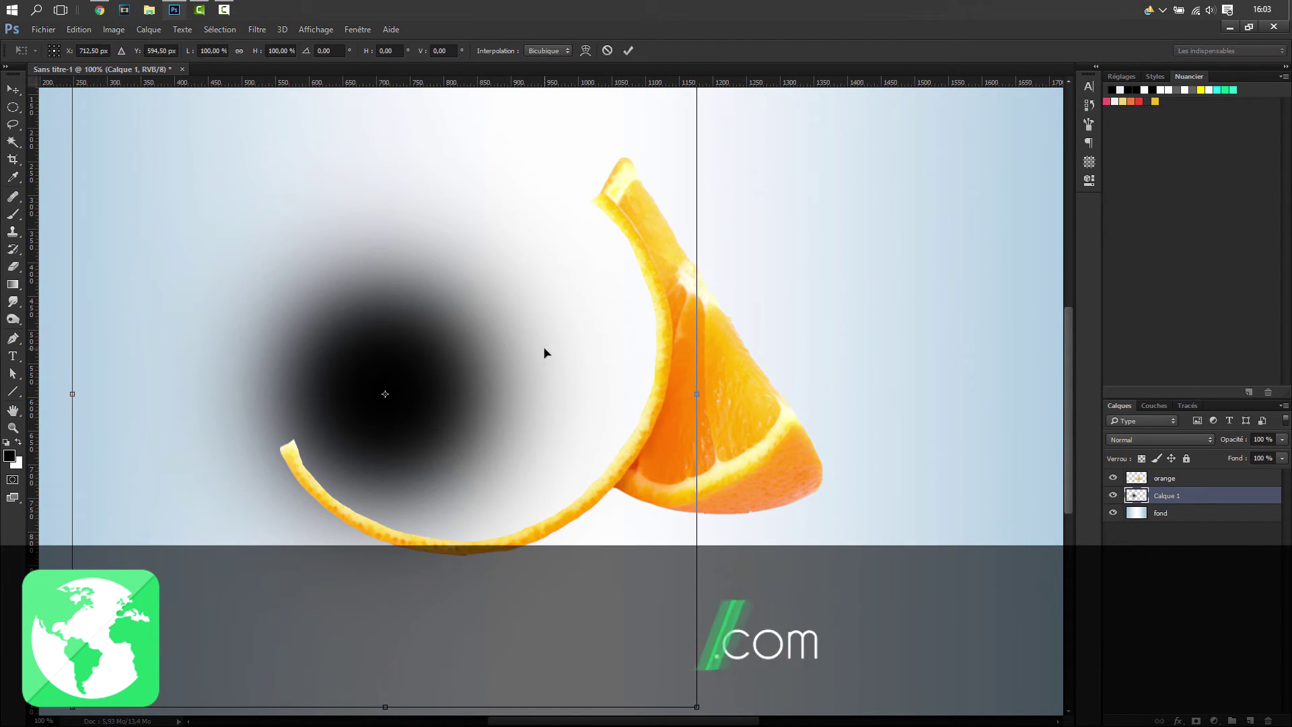
key("ctrl+minus")
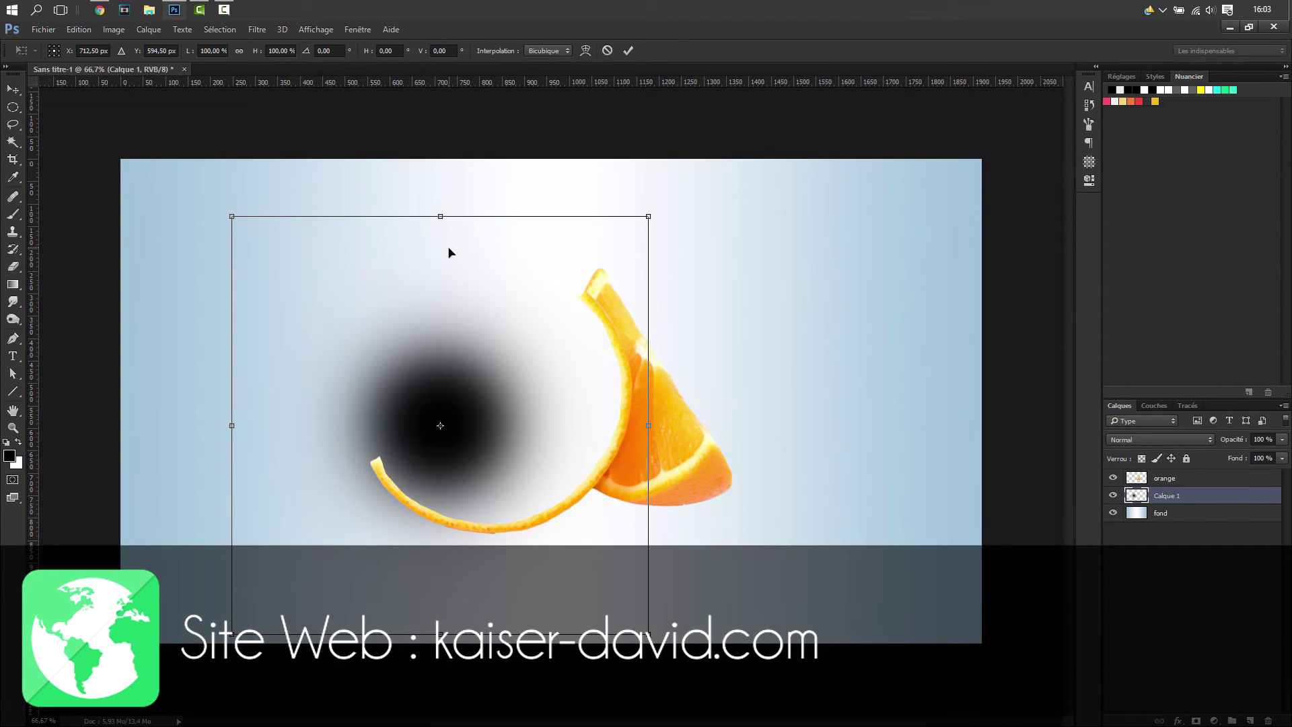
left_click_drag(490, 336, 515, 292)
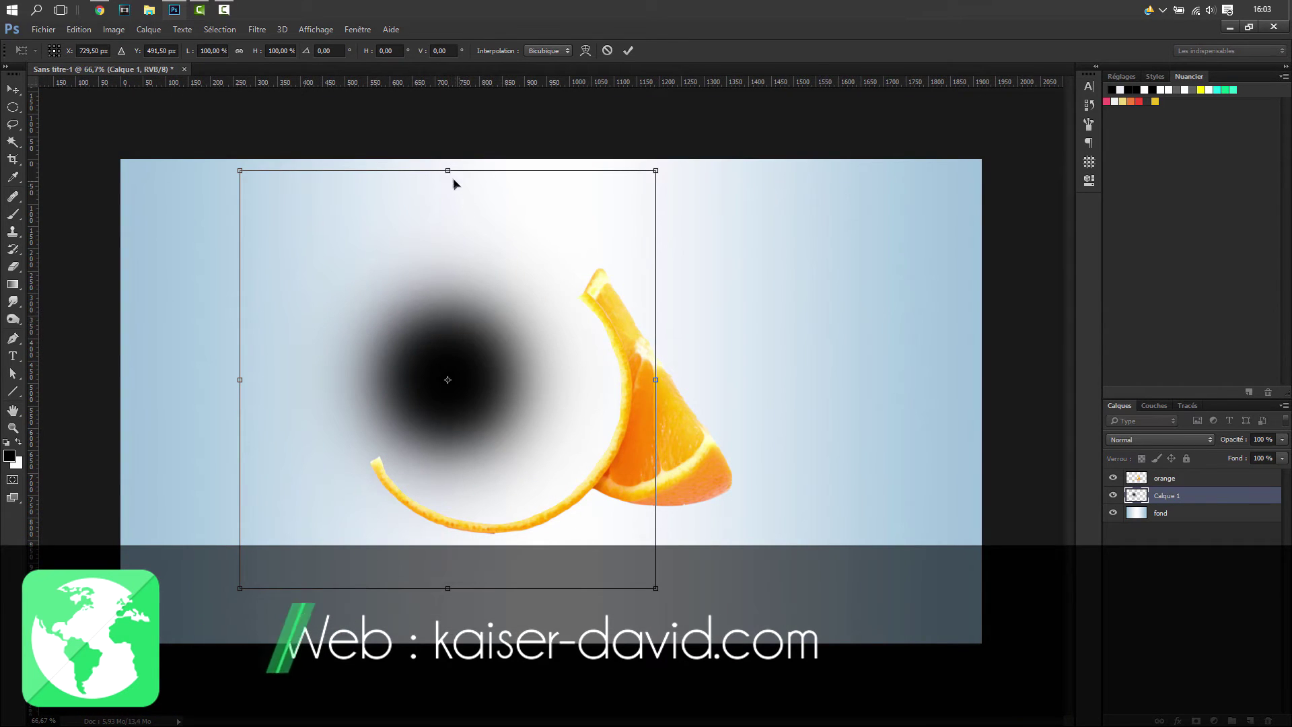
left_click_drag(449, 172, 450, 567)
left_click_drag(653, 579, 498, 579)
left_click_drag(407, 583, 700, 510)
left_click_drag(808, 507, 848, 507)
left_click_drag(528, 507, 505, 507)
left_click_drag(702, 512, 688, 512)
key("Return")
key("b")
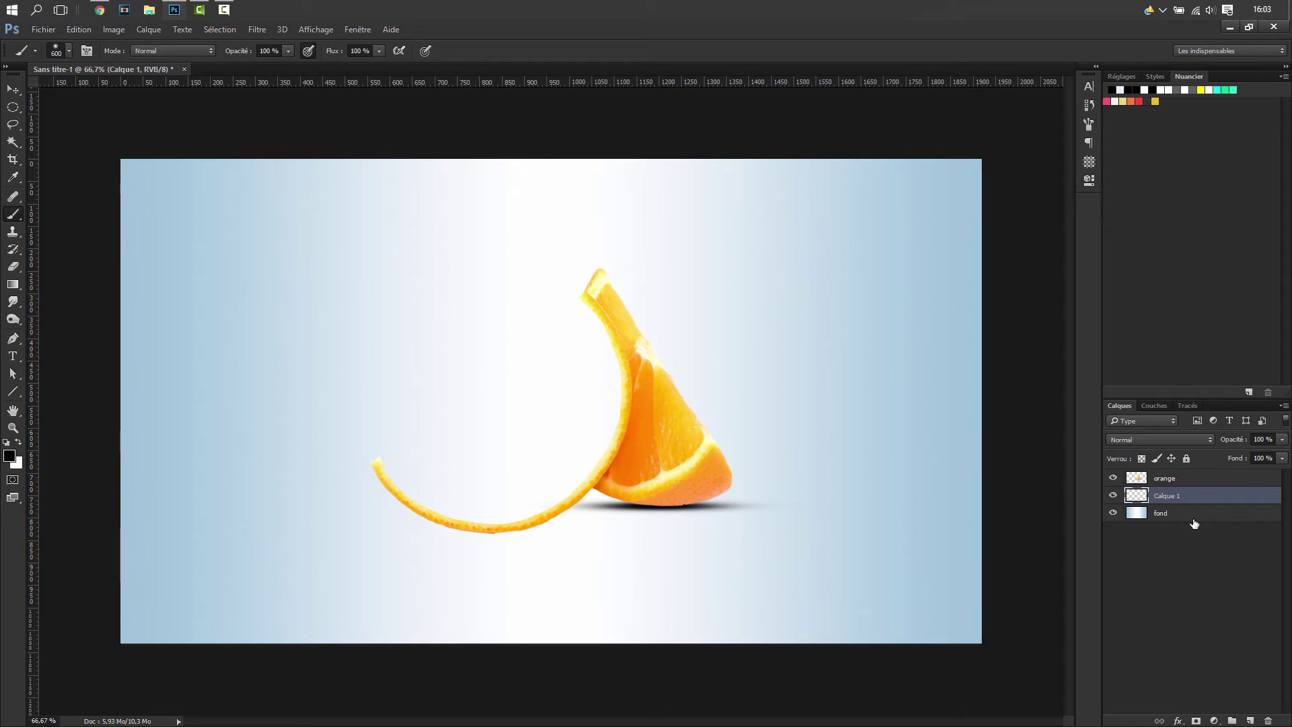
- Try the shadow layer above the orange layer, return it beneath, and set its opacity to 80%
left_click_drag(1186, 503, 1180, 475)
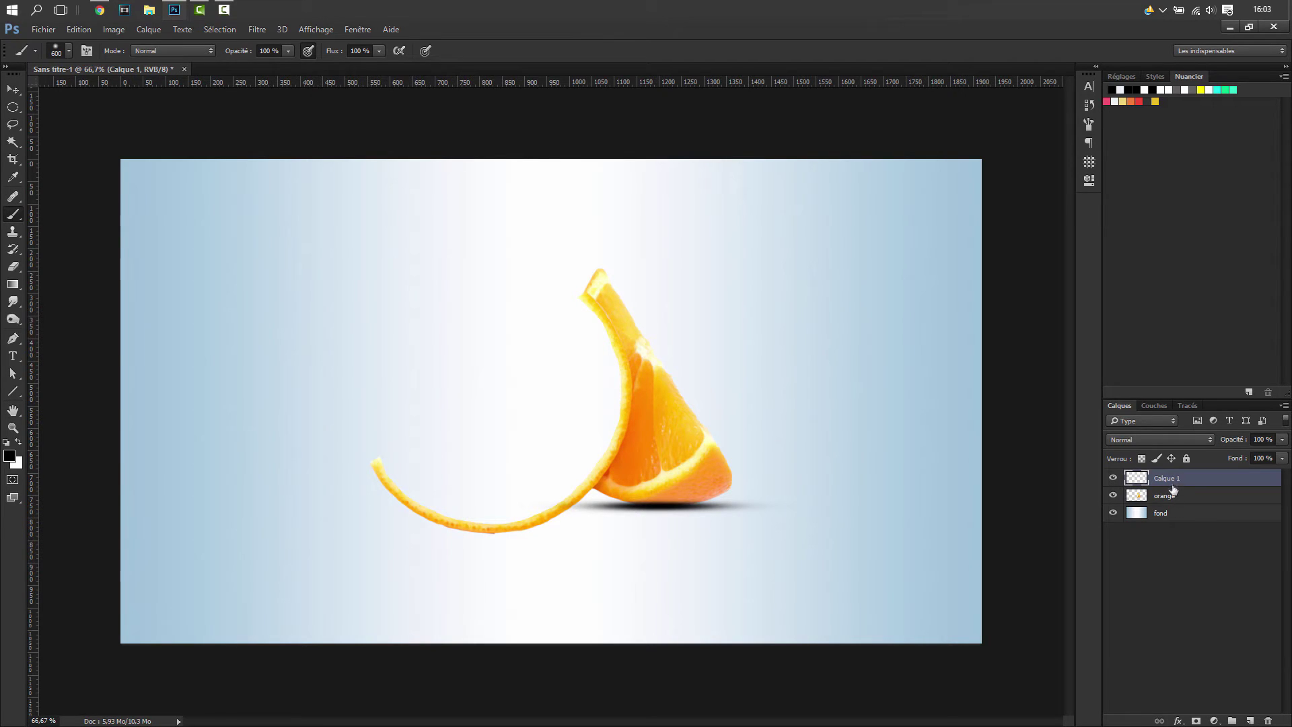
left_click_drag(1167, 479, 1165, 506)
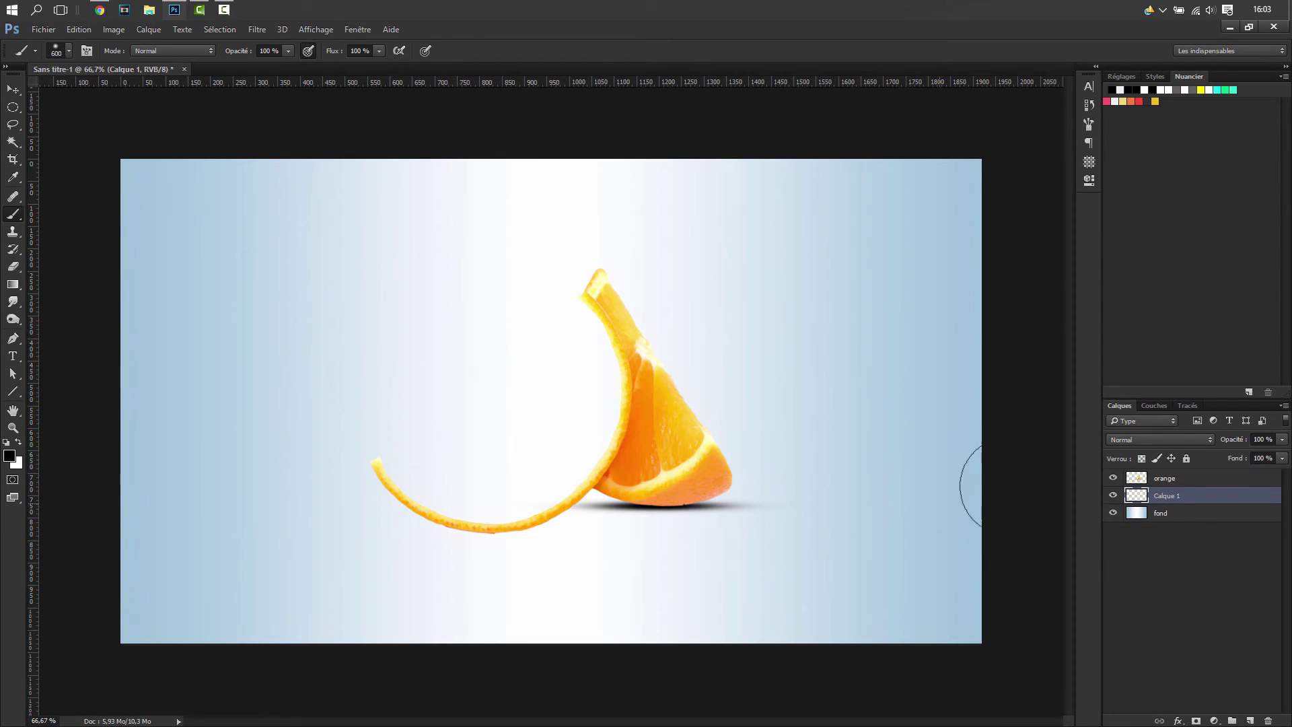
left_click(1234, 442)
type("50")
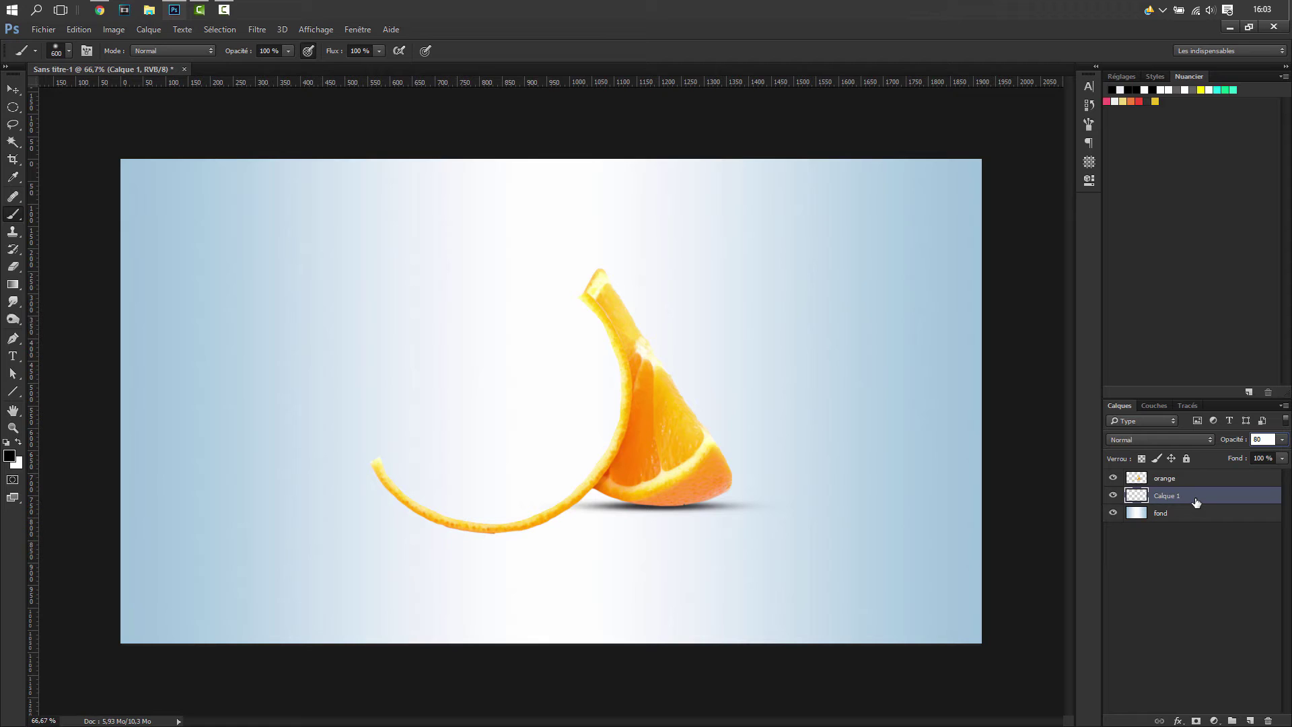
- Duplicate the shadow layer, rename the original ombre and the copy ombre2, and keep the copy selected
key("ctrl+j")
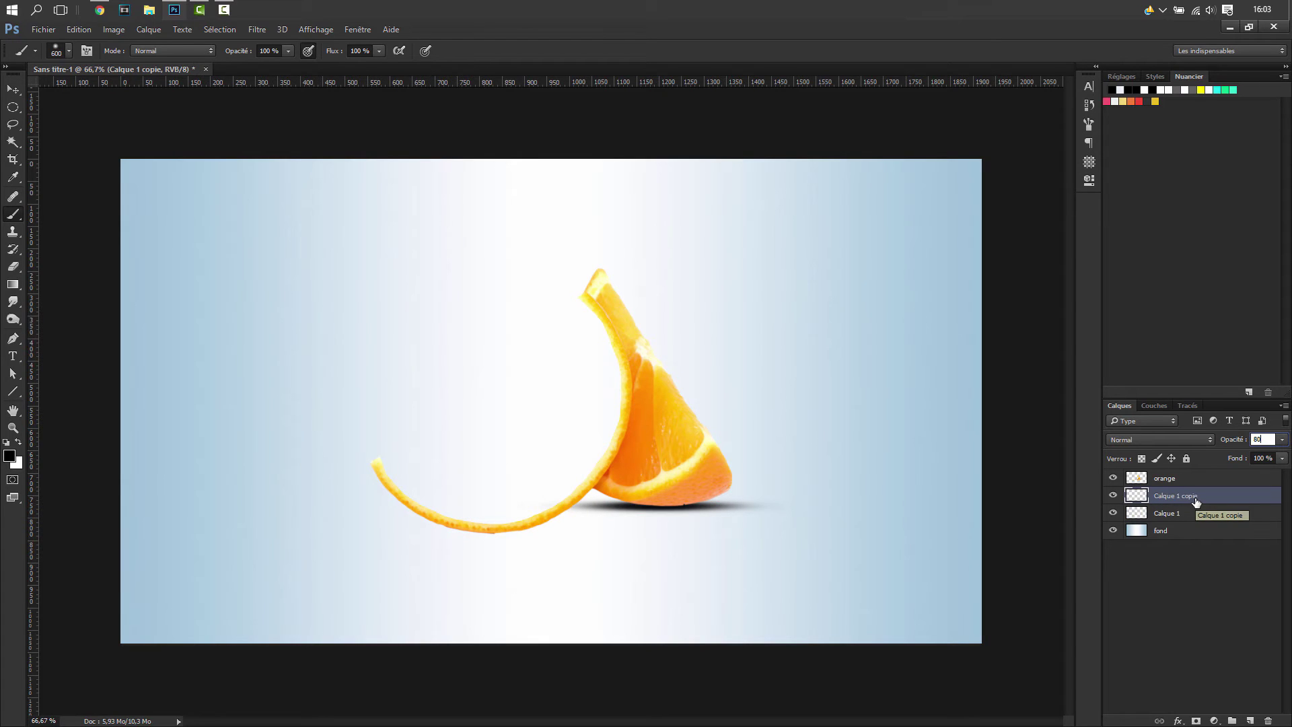
double_click(1170, 514)
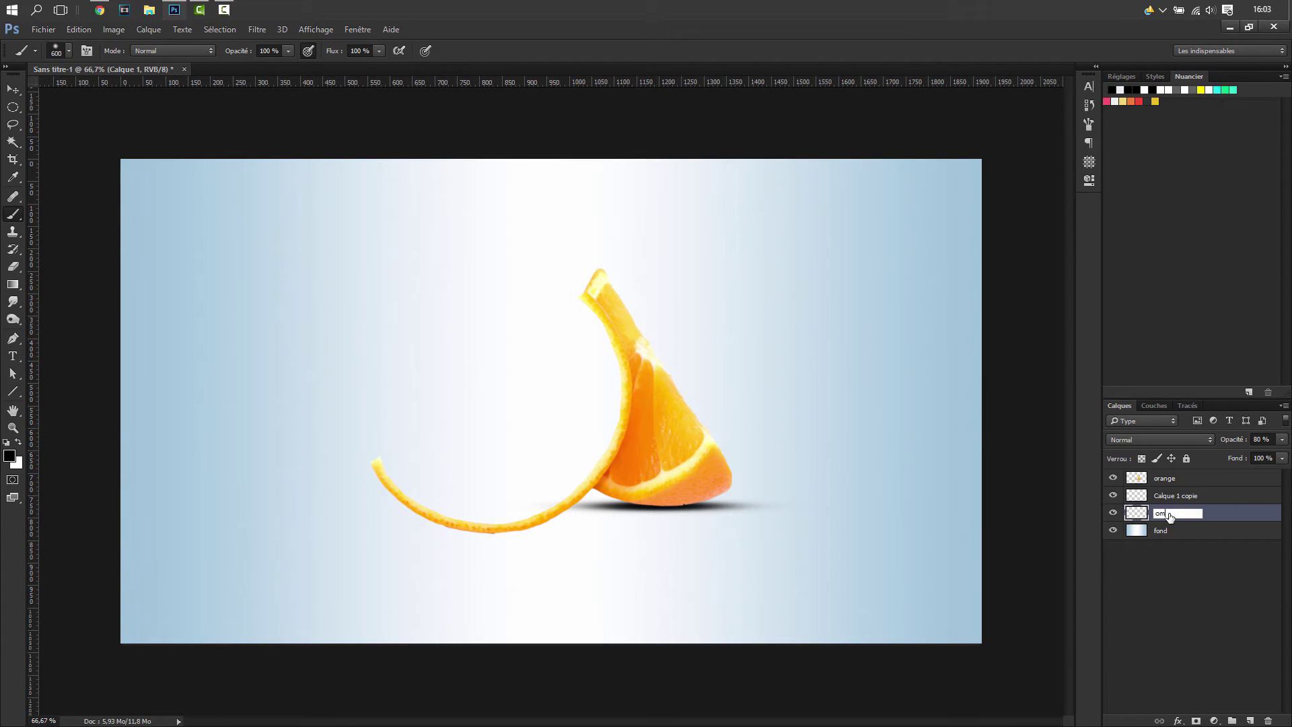
type("ombre")
key("Return")
double_click(1177, 496)
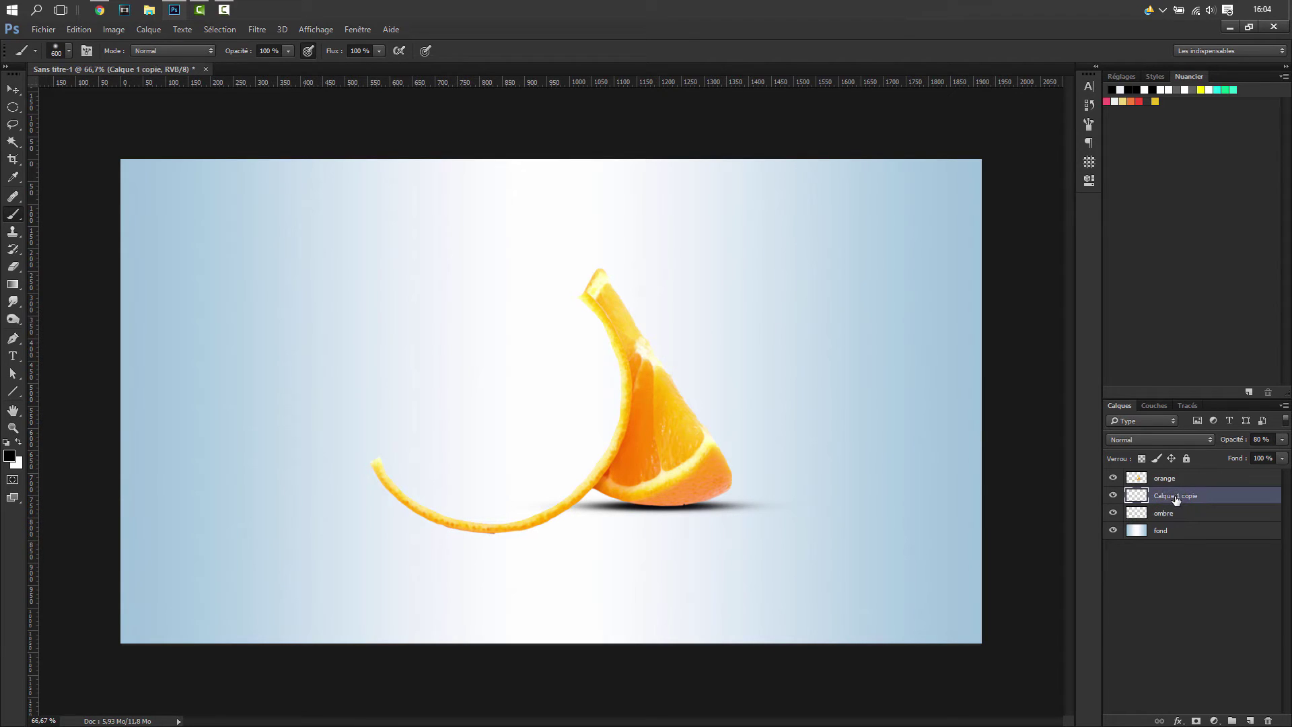
type("ombre 2")
left_click(1235, 512)
left_click(1179, 496)
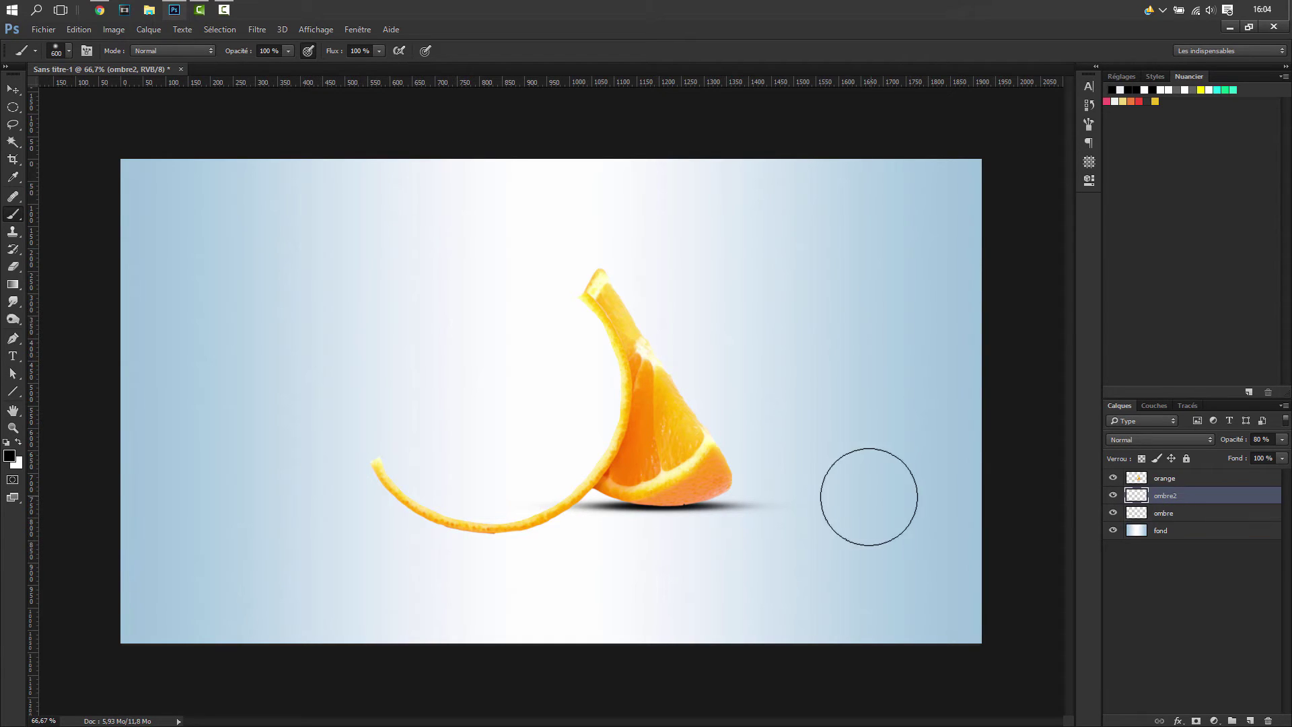
- Move the ombre2 shadow beneath the front slice's rind, widen it on both sides with a free transform, and commit
key("v")
left_click_drag(623, 510, 449, 539)
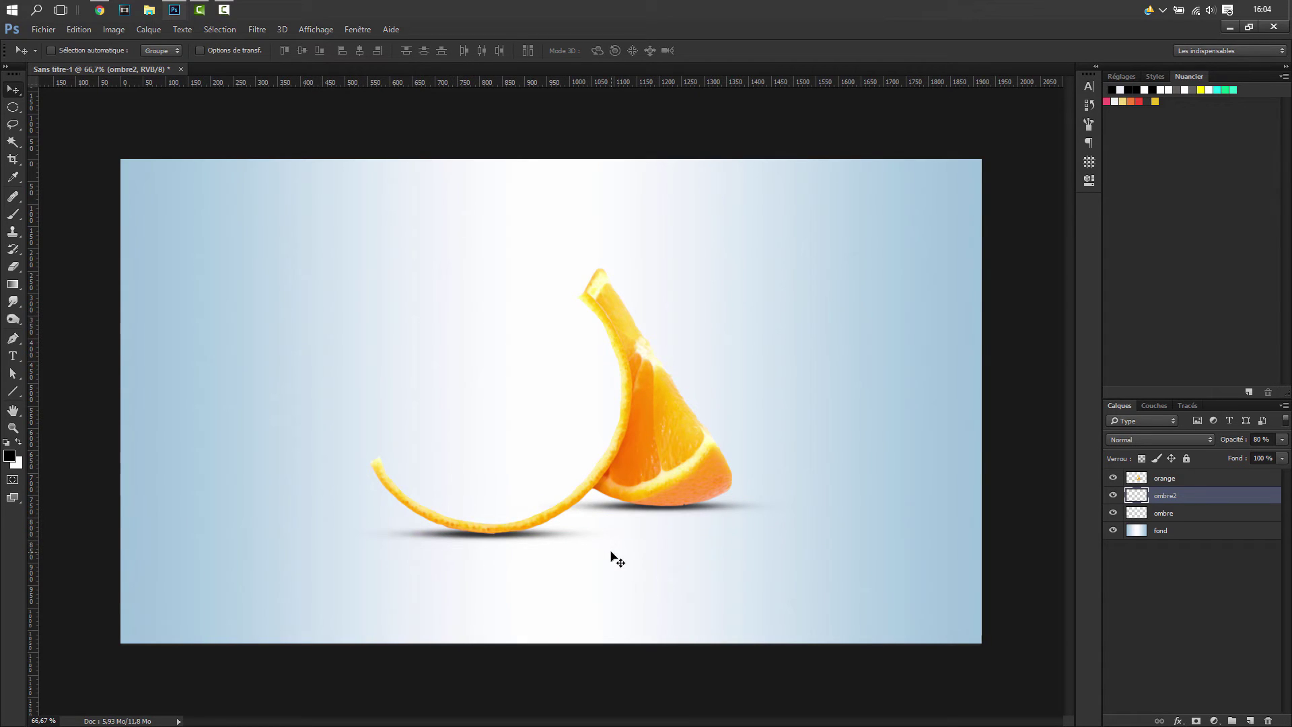
key("ctrl+t")
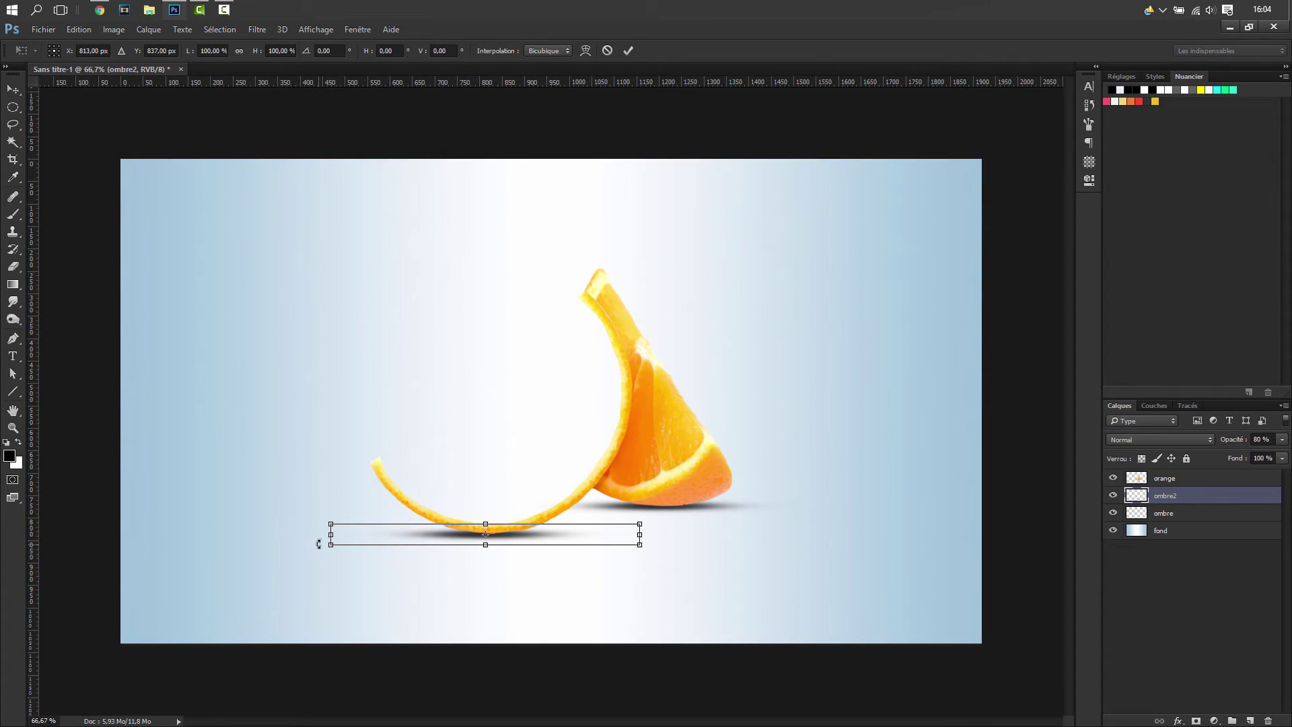
left_click_drag(328, 535, 287, 534)
left_click_drag(461, 545, 463, 549)
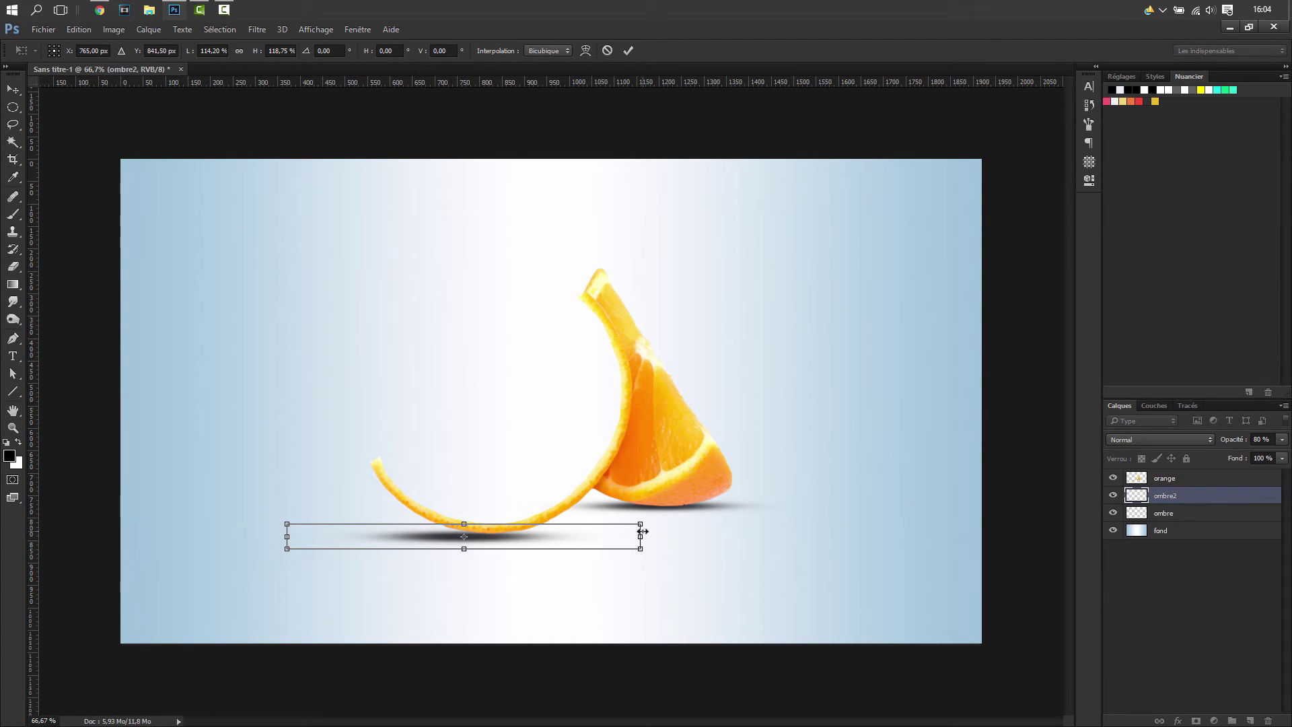
left_click_drag(643, 535, 660, 535)
left_click_drag(514, 547, 524, 543)
key("Return")
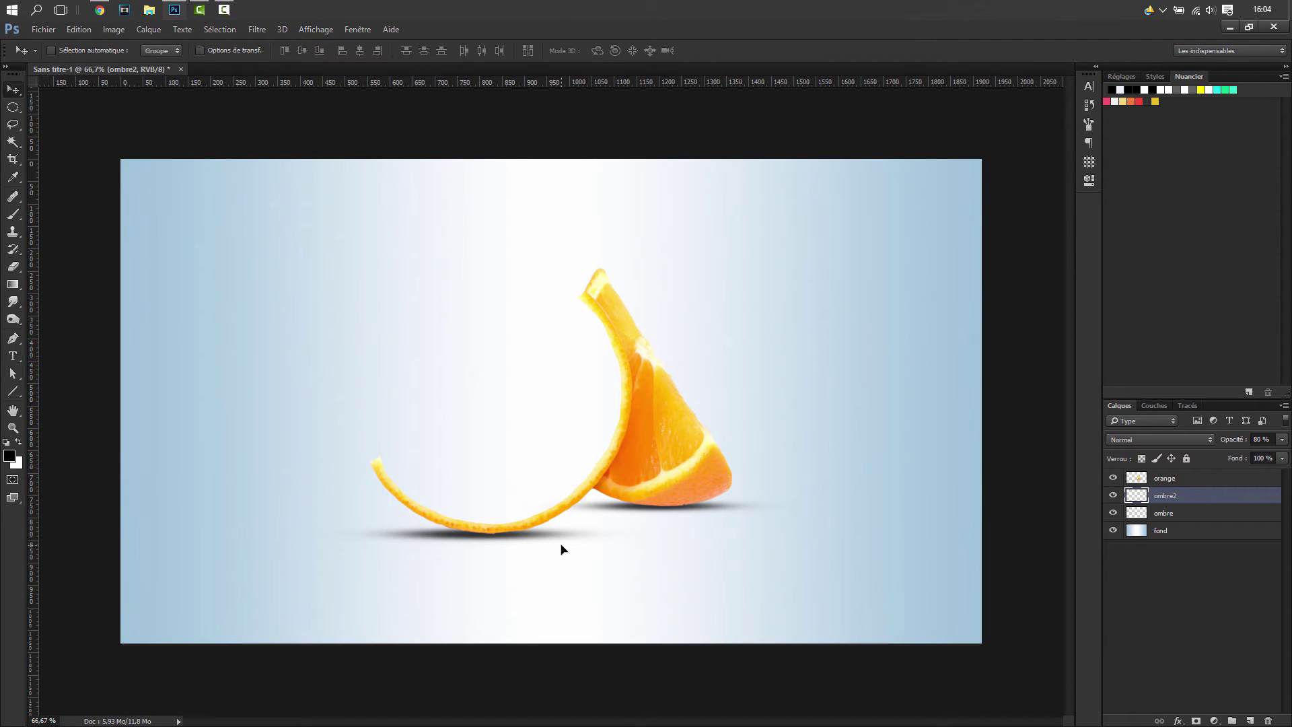
- Nudge the ombre2 shadow sideways and slightly up to centre it against the underside of the front rind
key("shift+Left")
key("shift+Left")
key("shift+Left")
key("shift+Right")
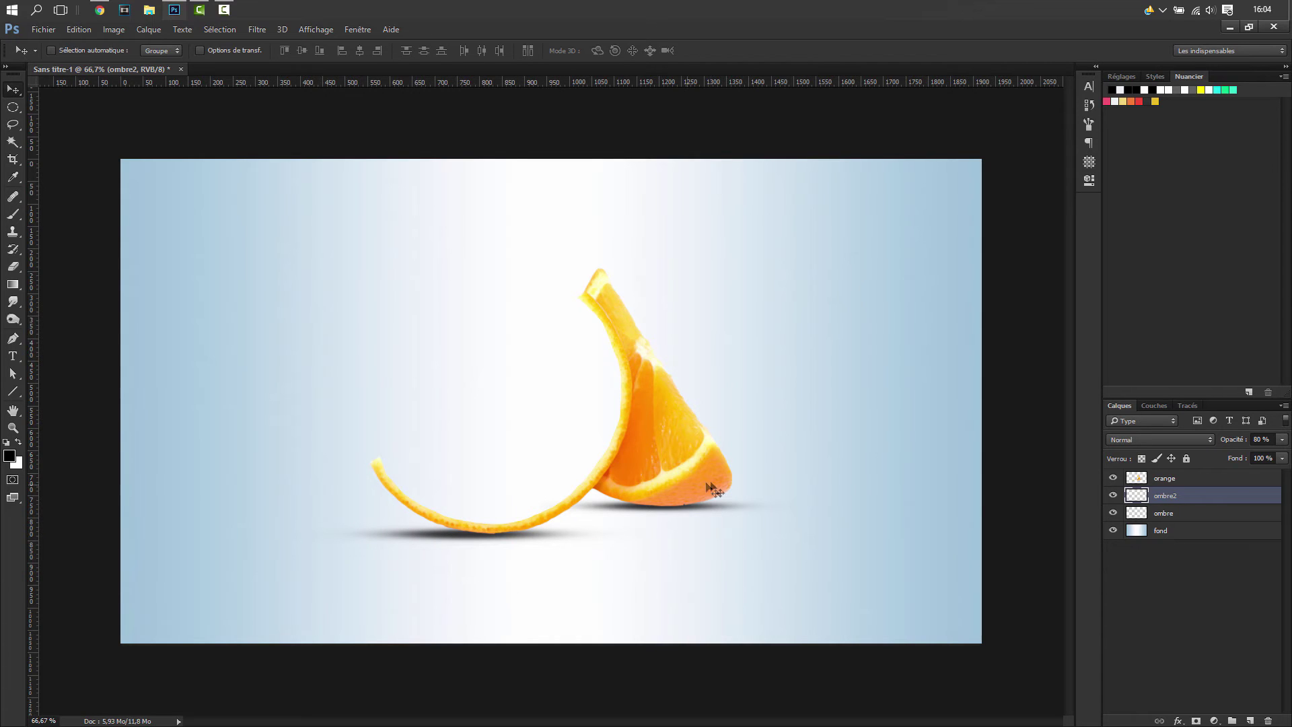
key("Up")
key("Up")
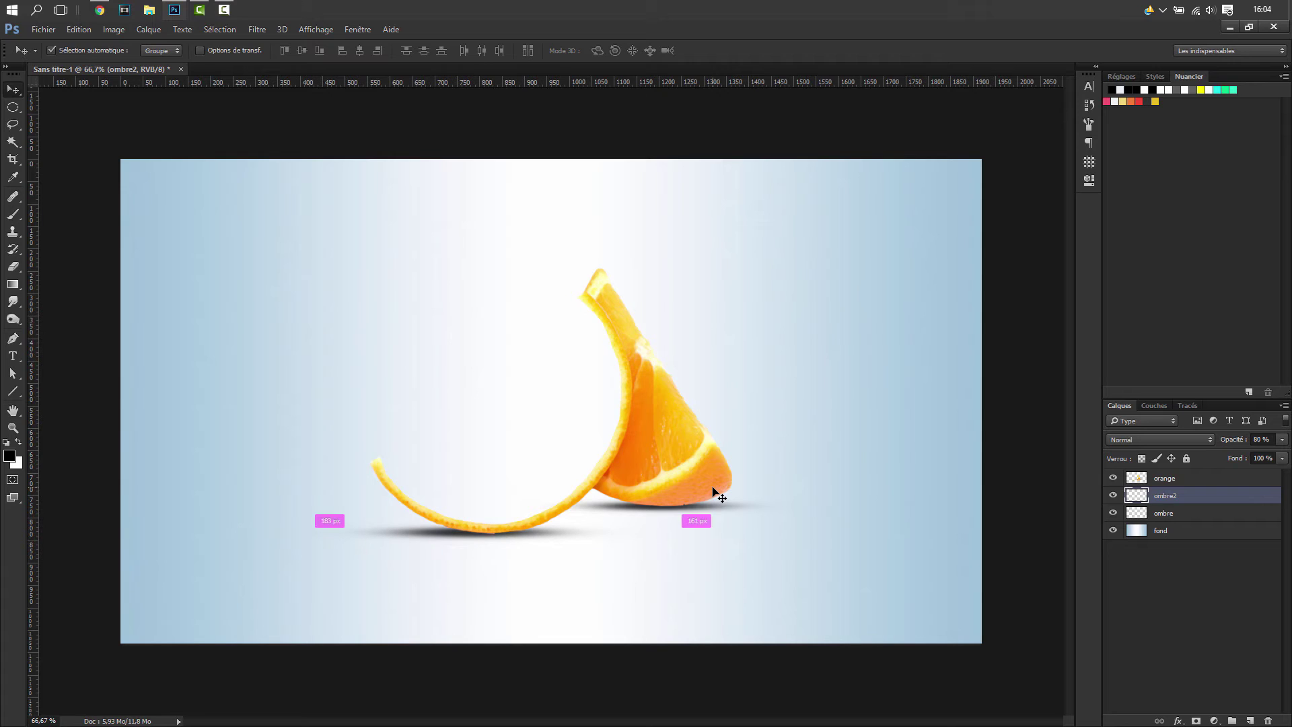
- Flatten the ombre2 shadow to about 72% of its height and nudge it up until it touches the front rind
key("ctrl+t")
left_click_drag(477, 513, 475, 522)
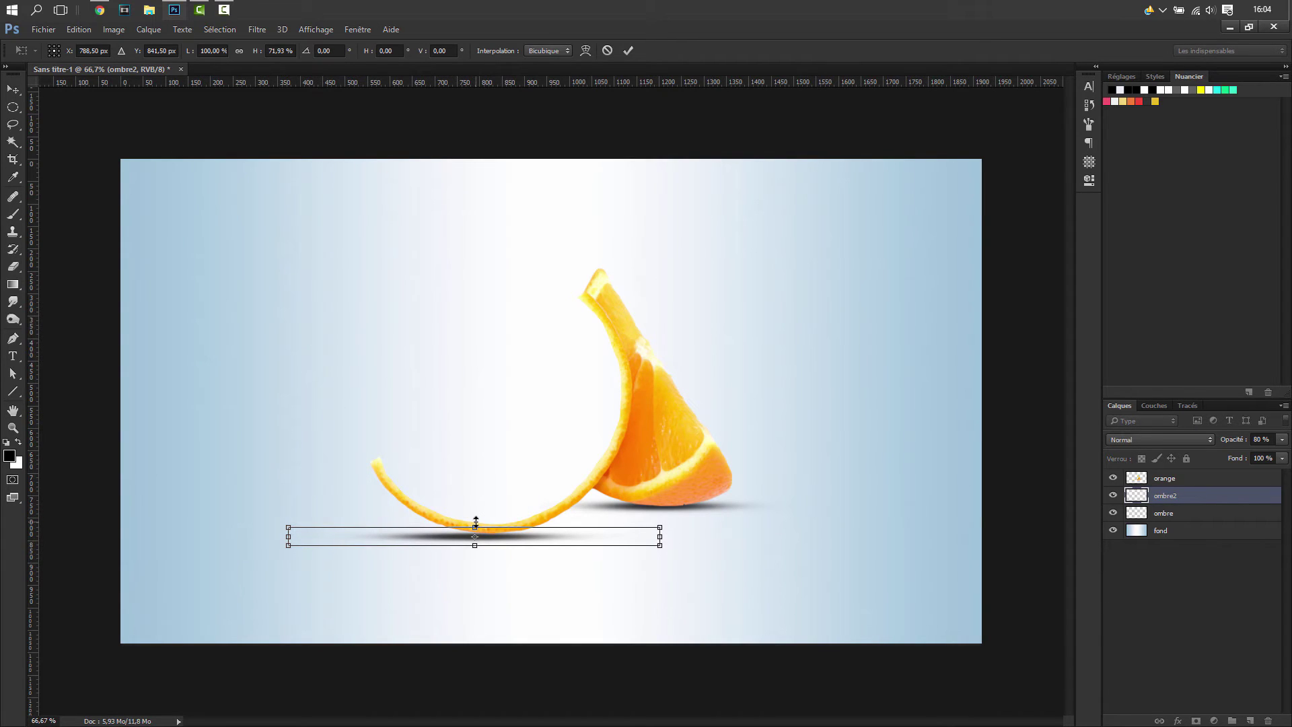
key("Return")
key("Up")
key("Up")
key("Up")
key("Up")
key("Up")
key("Up")
key("Up")
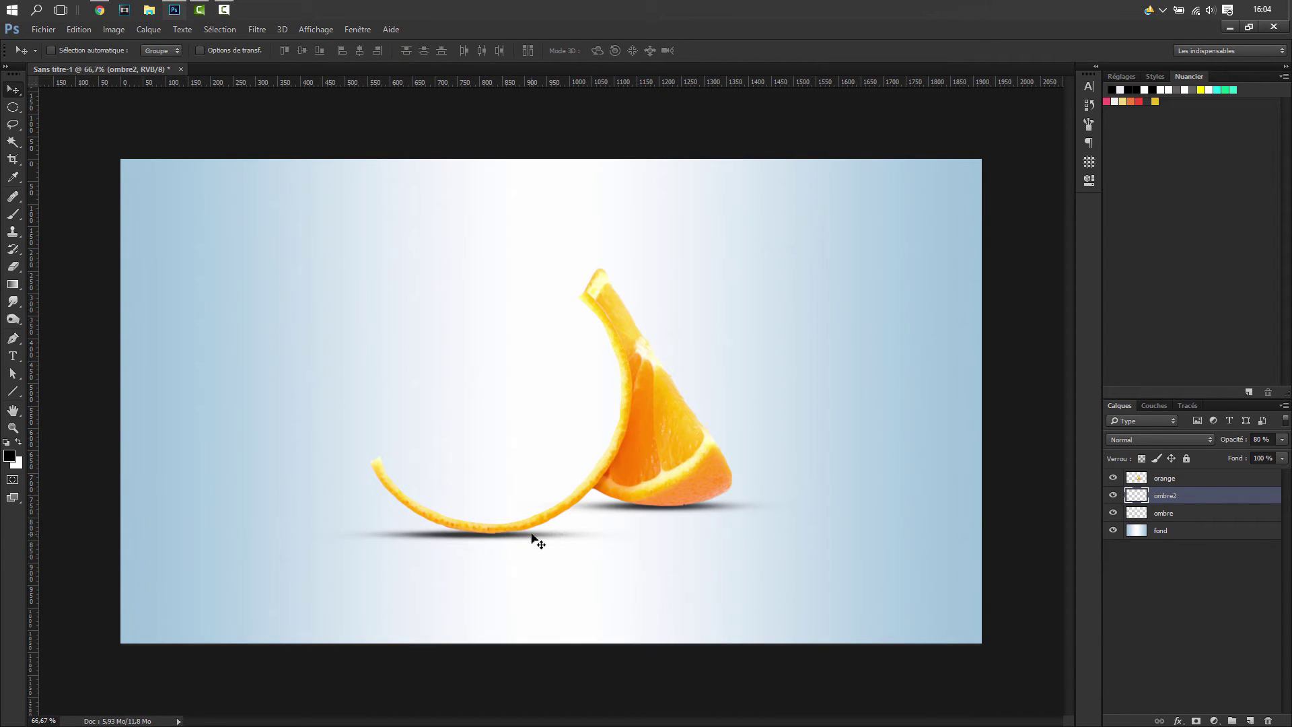
- Narrow the ombre2 shadow to about 92% of its width, keep it centred under the front rind, and commit
key("ctrl+t")
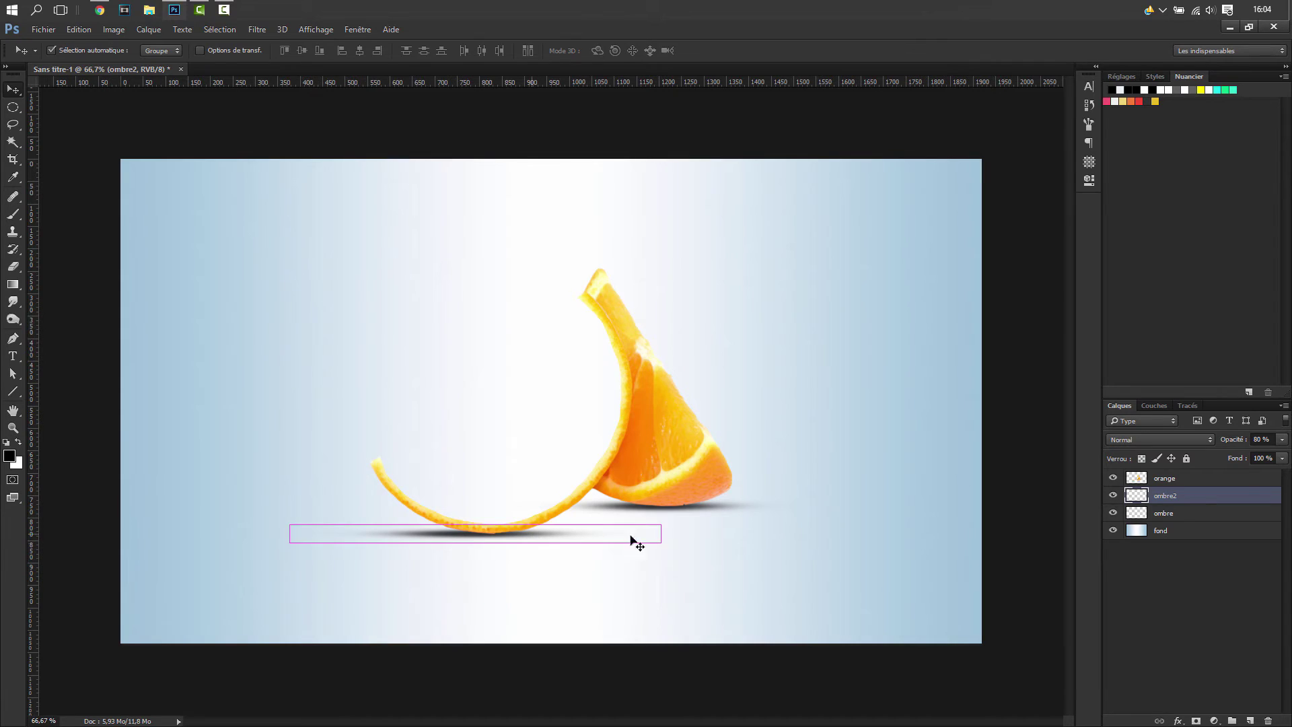
left_click_drag(658, 536, 633, 536)
left_click_drag(524, 536, 540, 537)
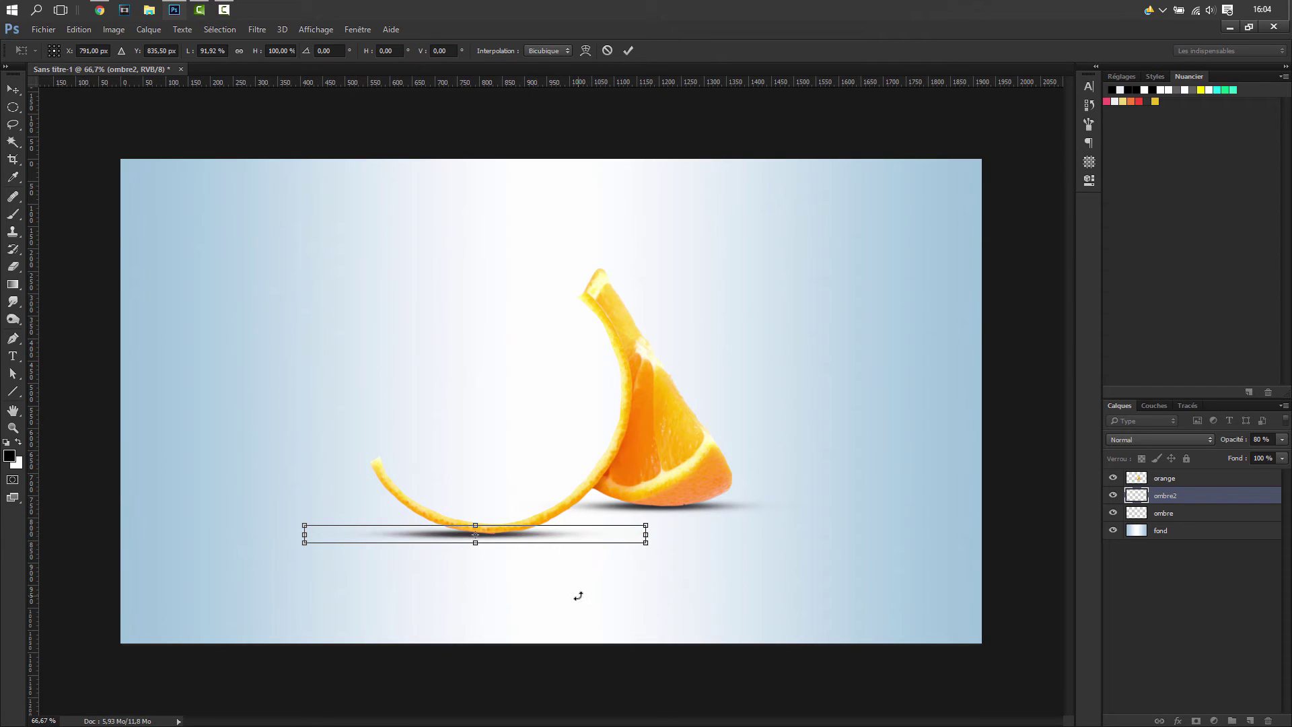
key("Return")
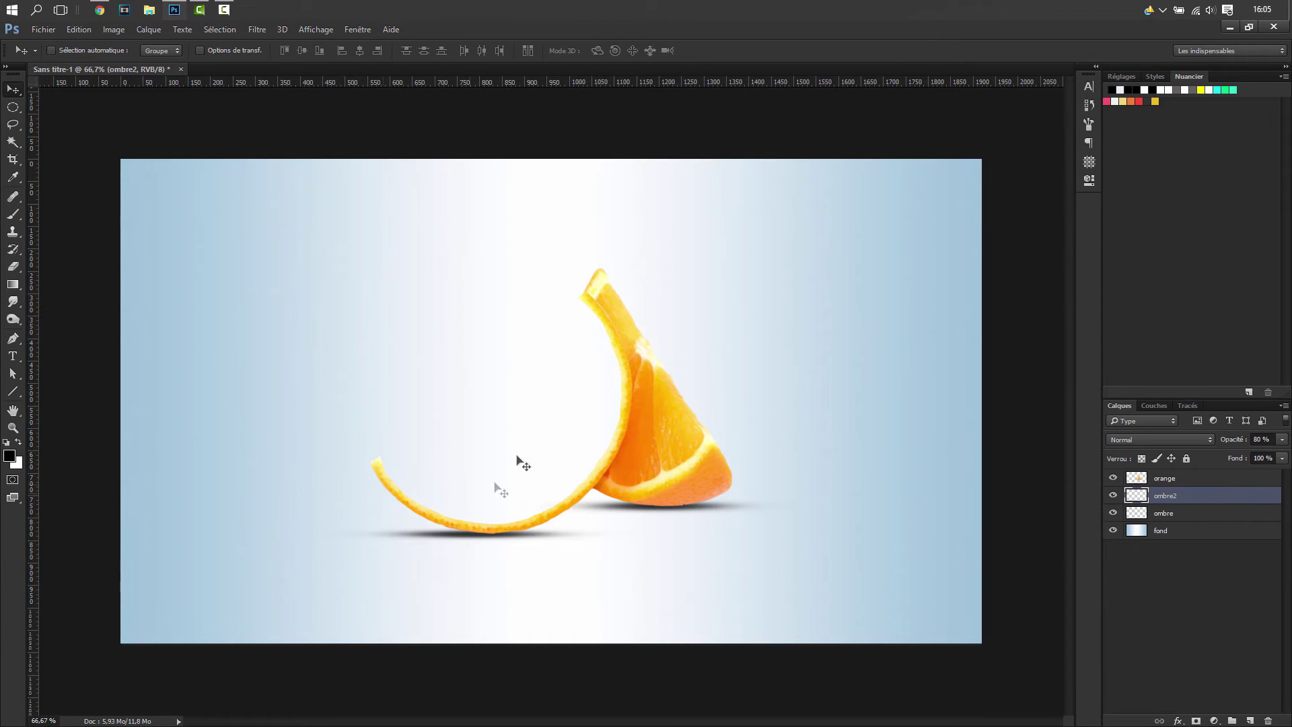
left_click(1157, 482)
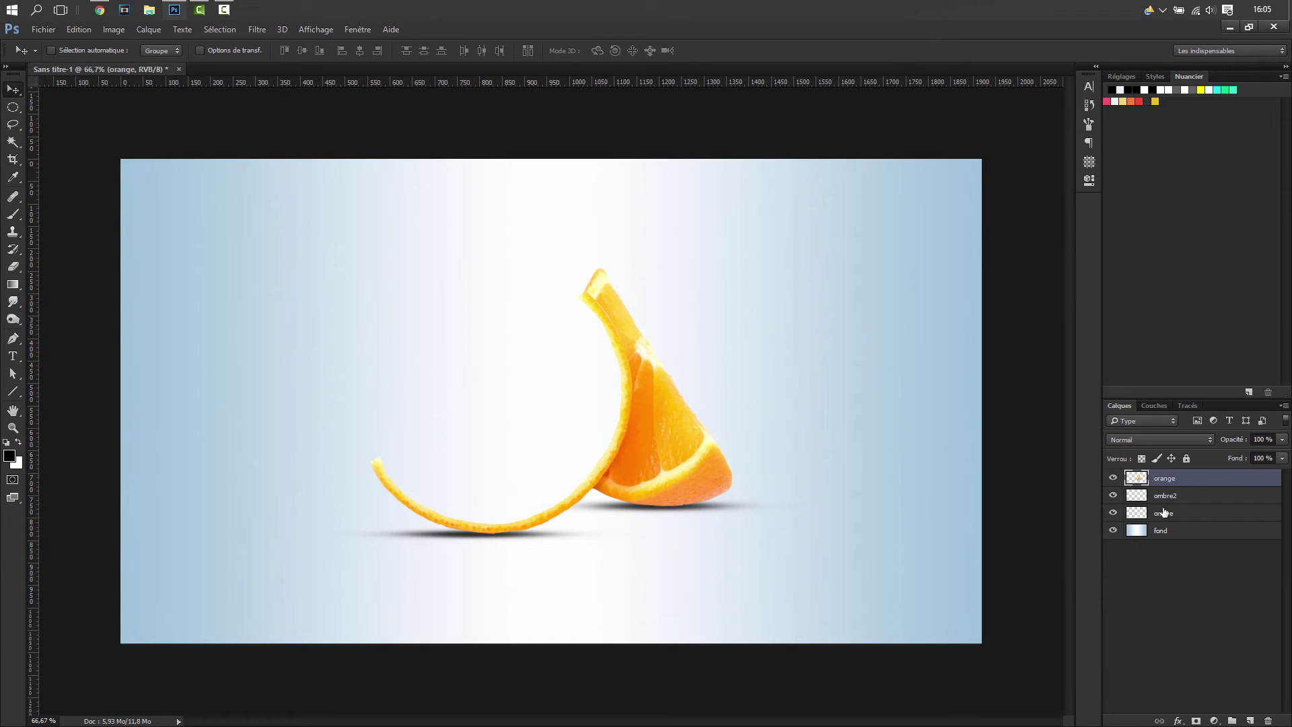
left_click(1164, 499)
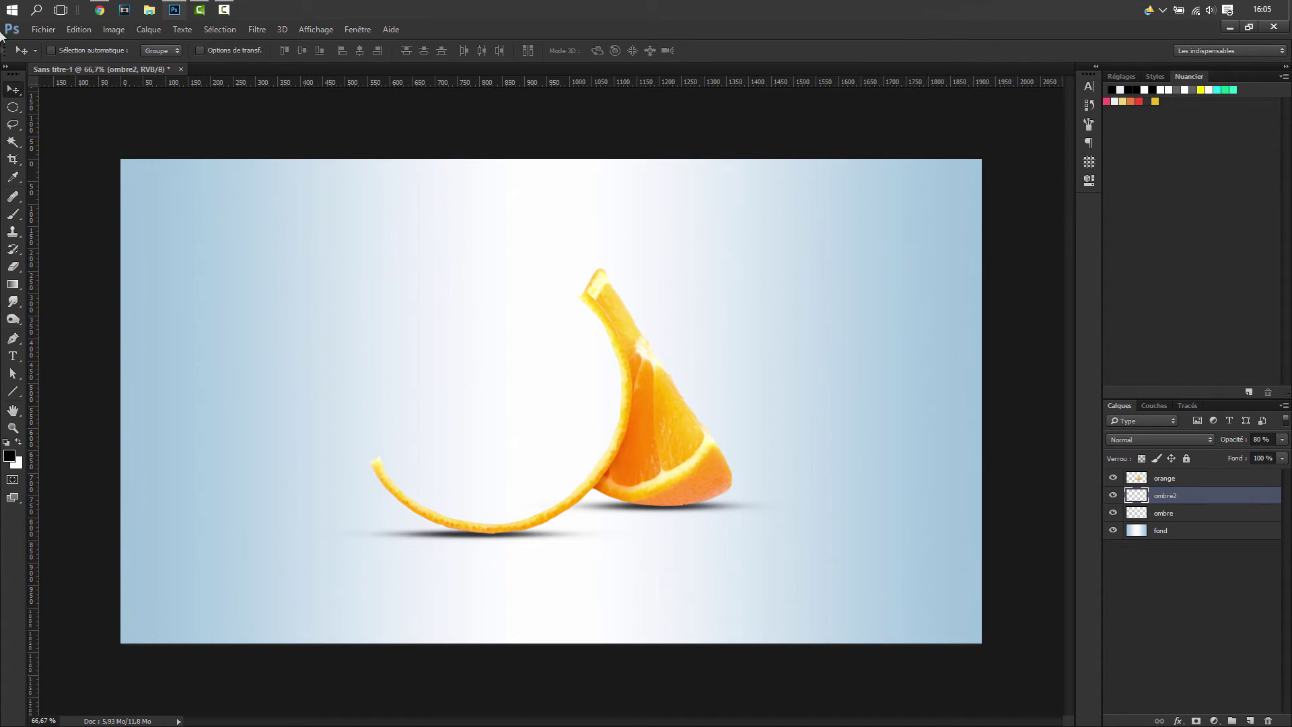
left_click(39, 28)
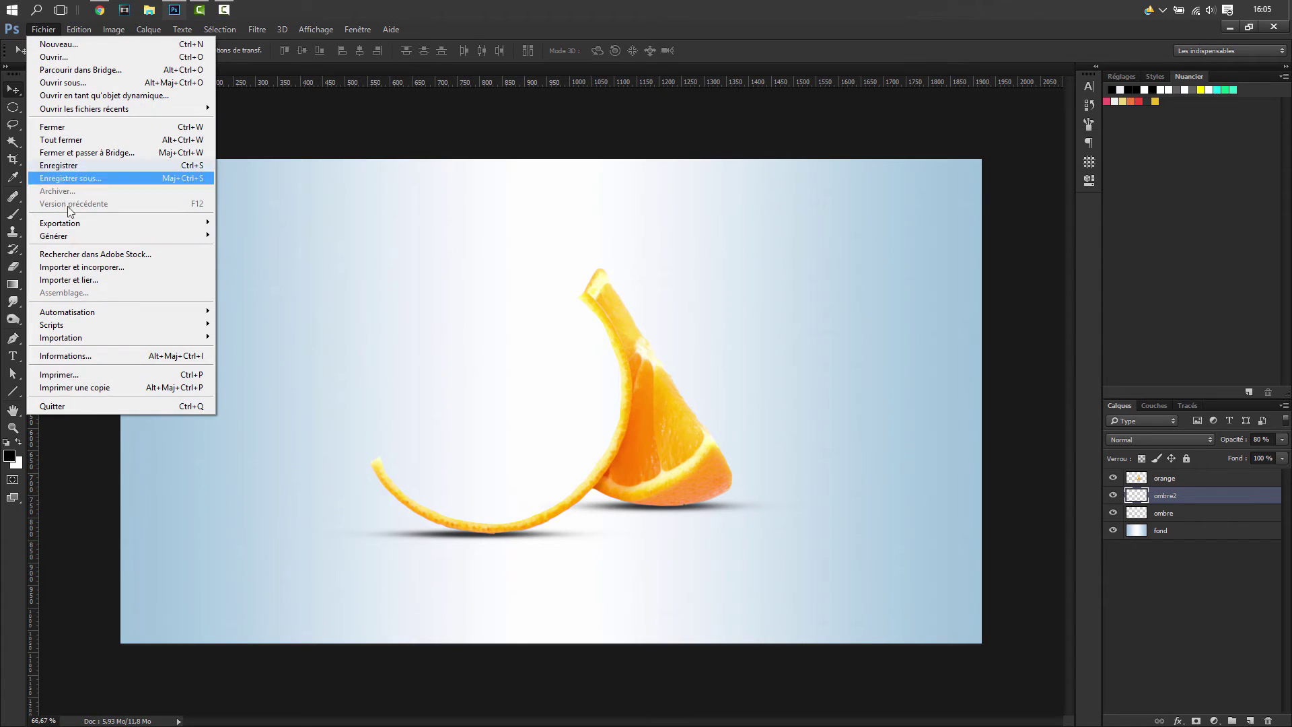
left_click(104, 283)
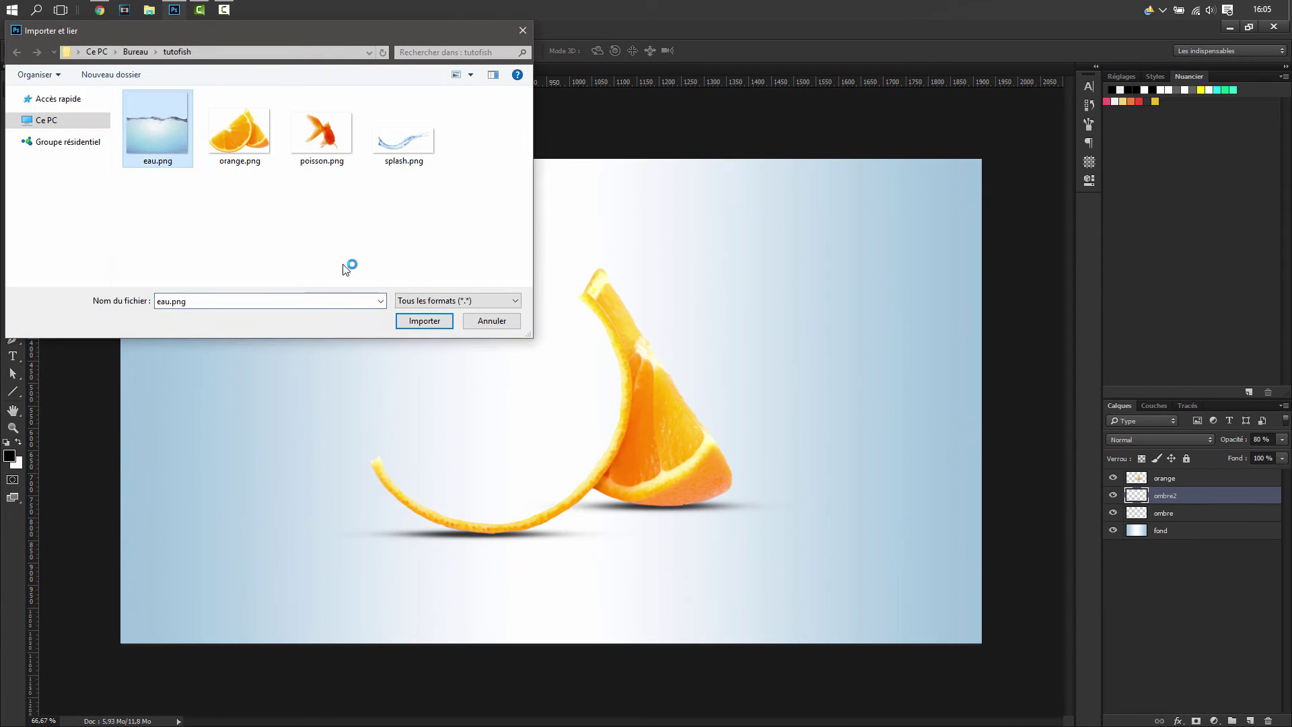
left_click(424, 321)
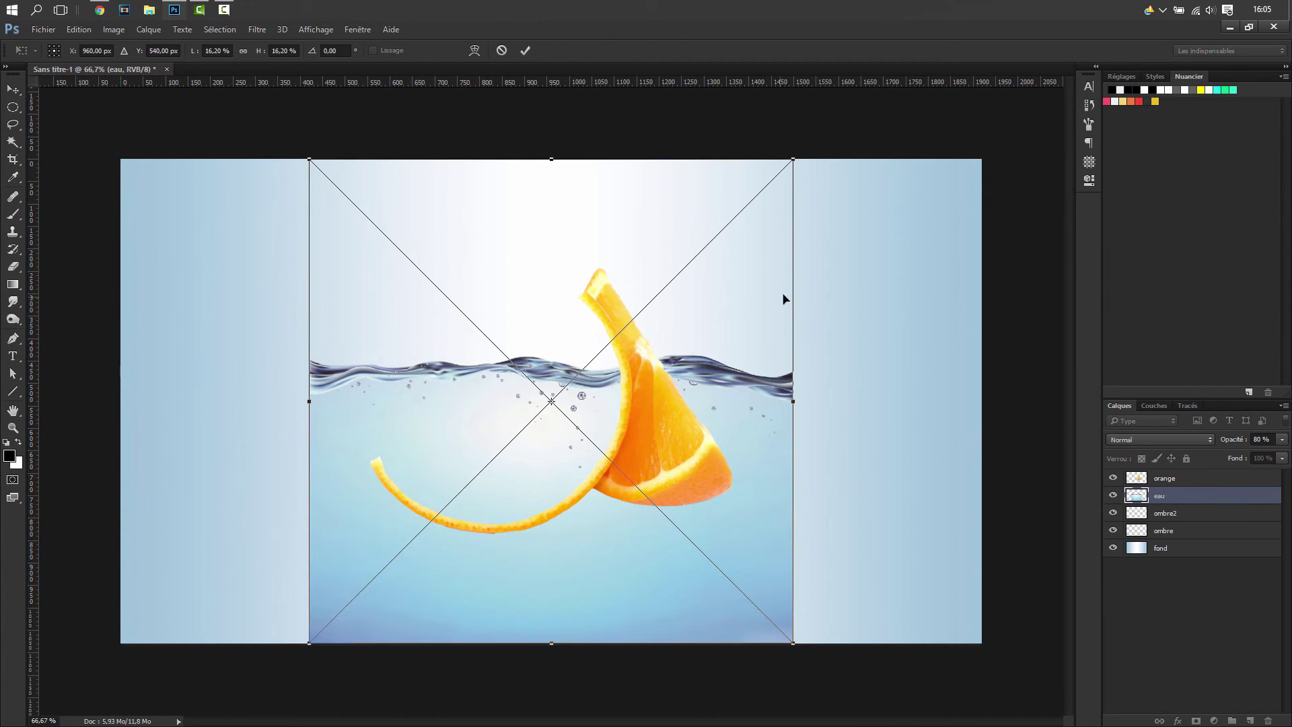
left_click_drag(829, 656, 880, 367)
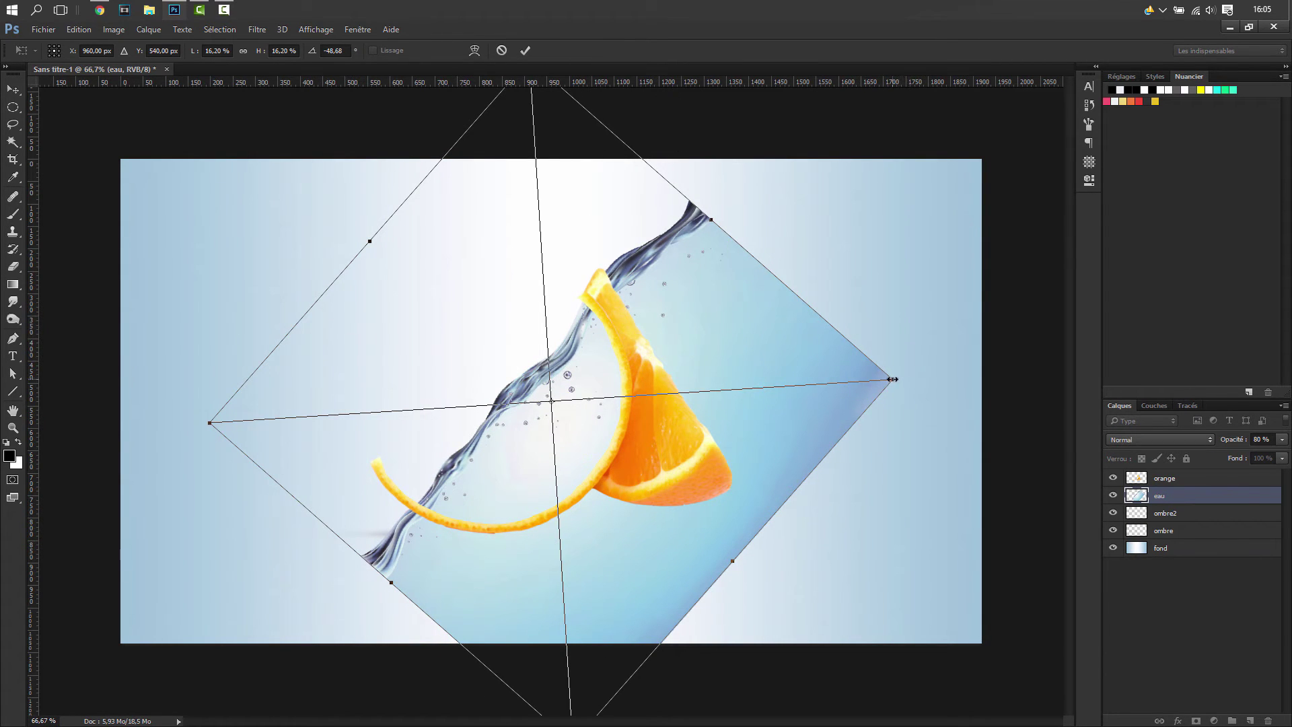
left_click_drag(912, 367, 929, 369)
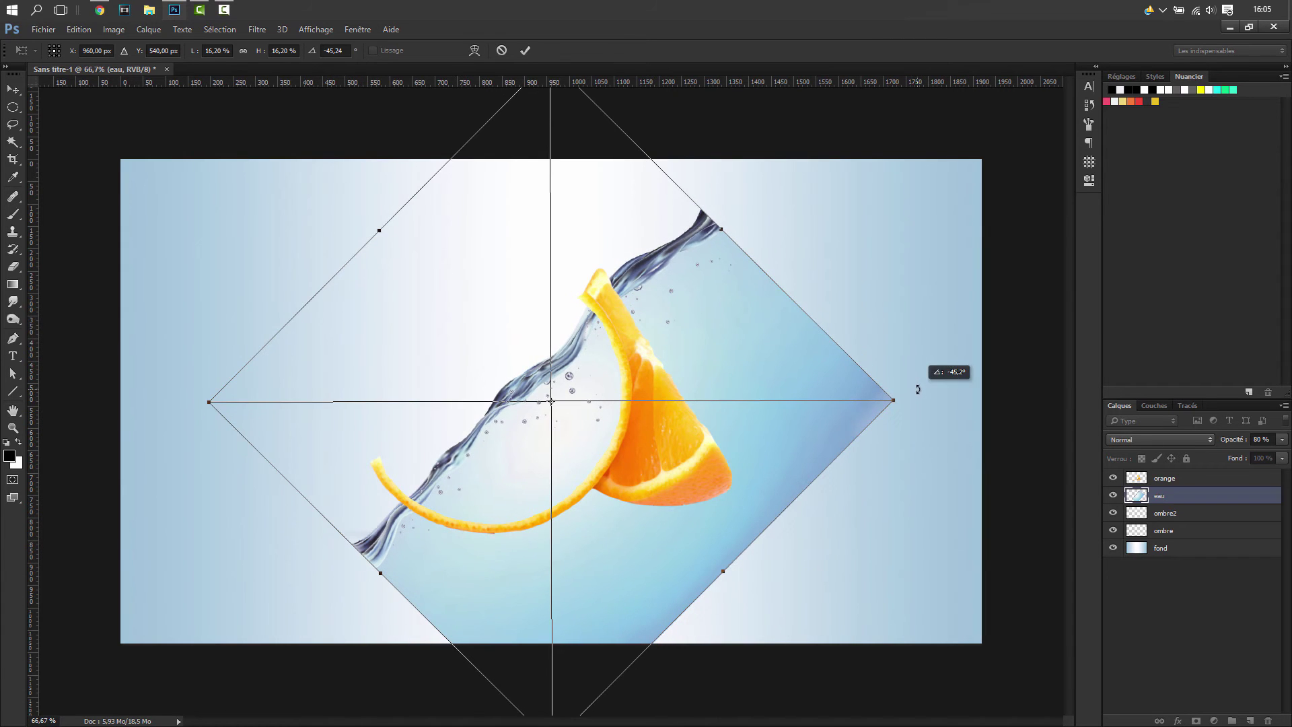
left_click_drag(718, 479, 701, 477)
left_click_drag(923, 412, 922, 465)
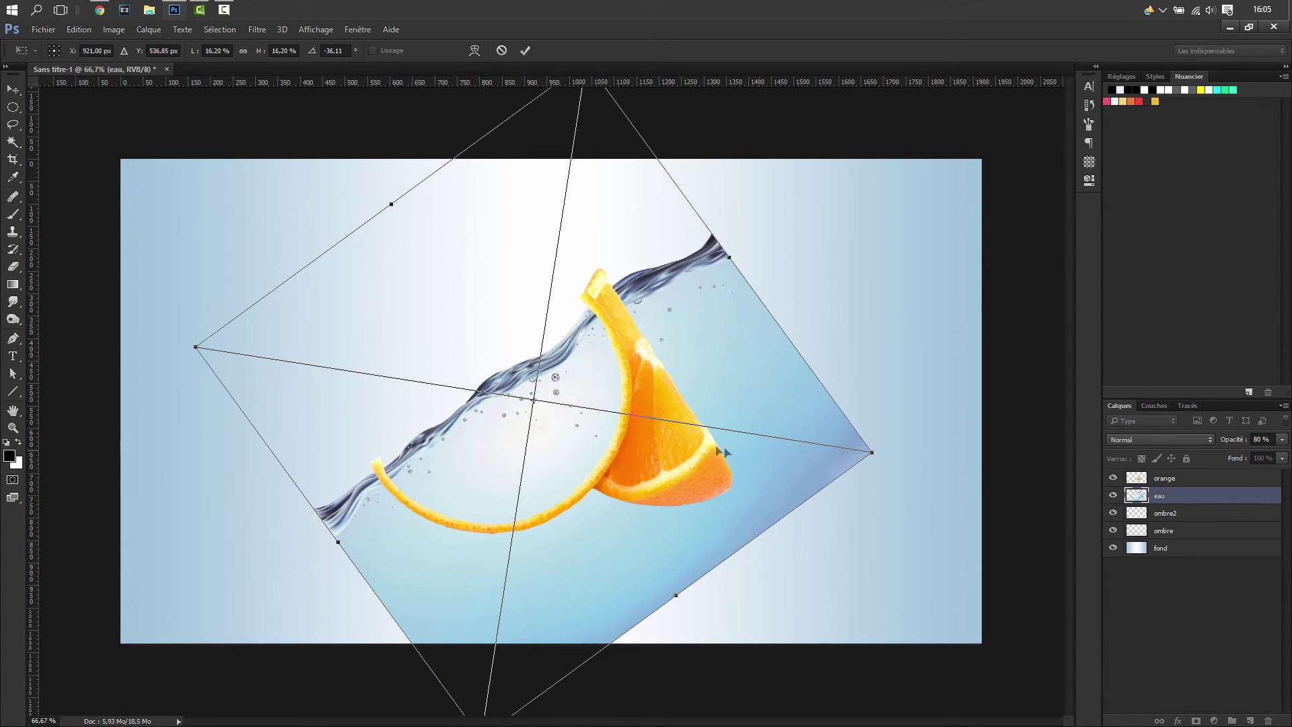
left_click_drag(610, 476, 608, 488)
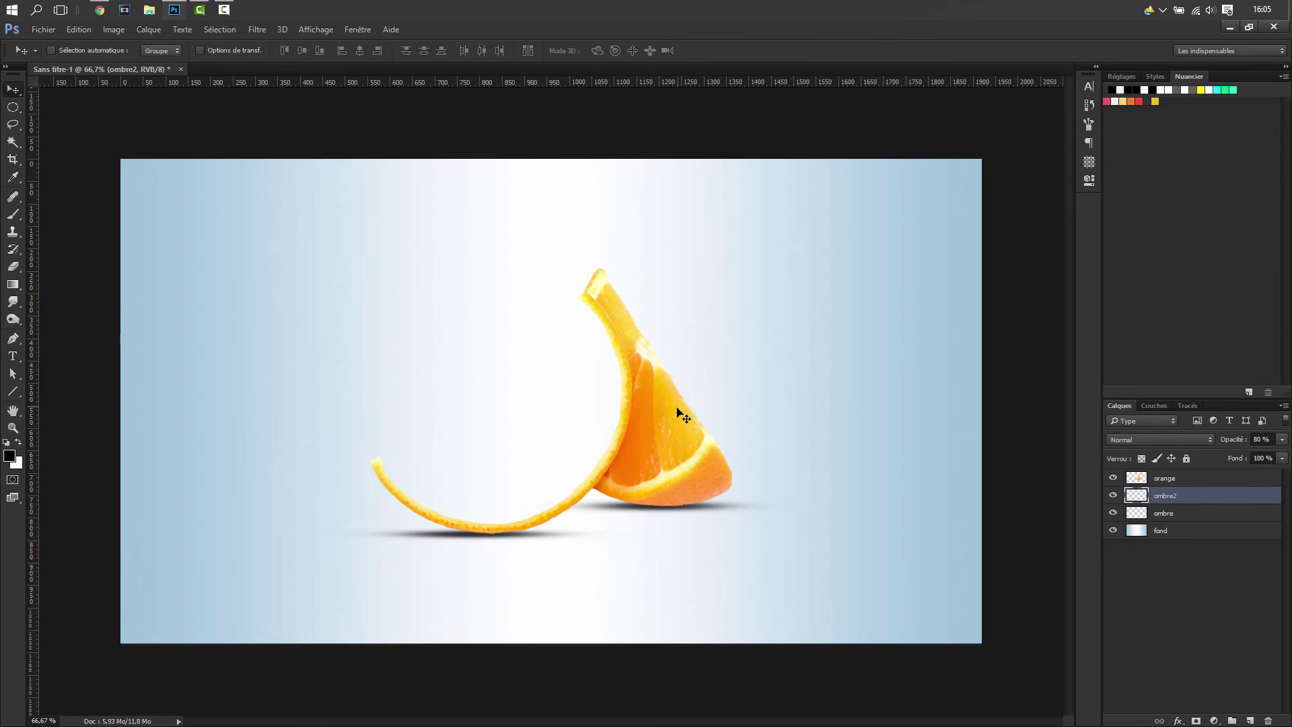
key("ctrl+z")
key("ctrl+z")
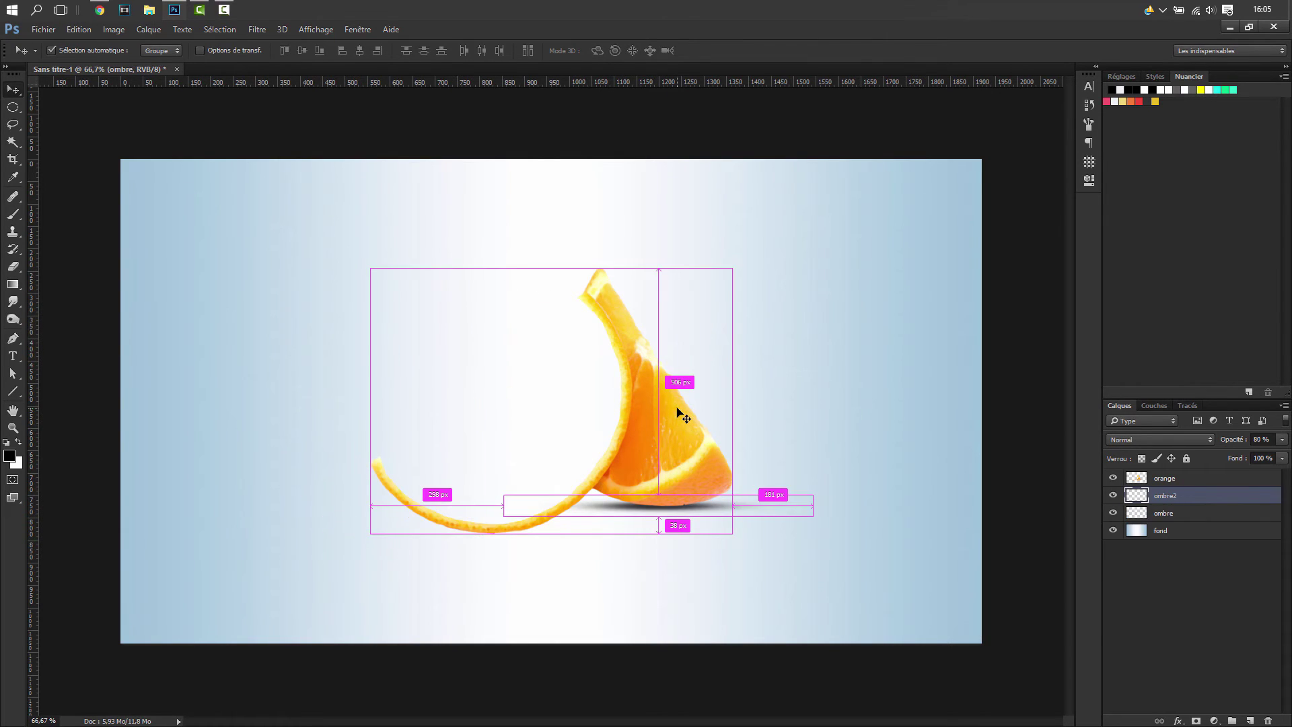
- Place eau.png as a linked image above ombre2, rotate it about -36.5°, and align the waterline with both rind tips
left_click(37, 29)
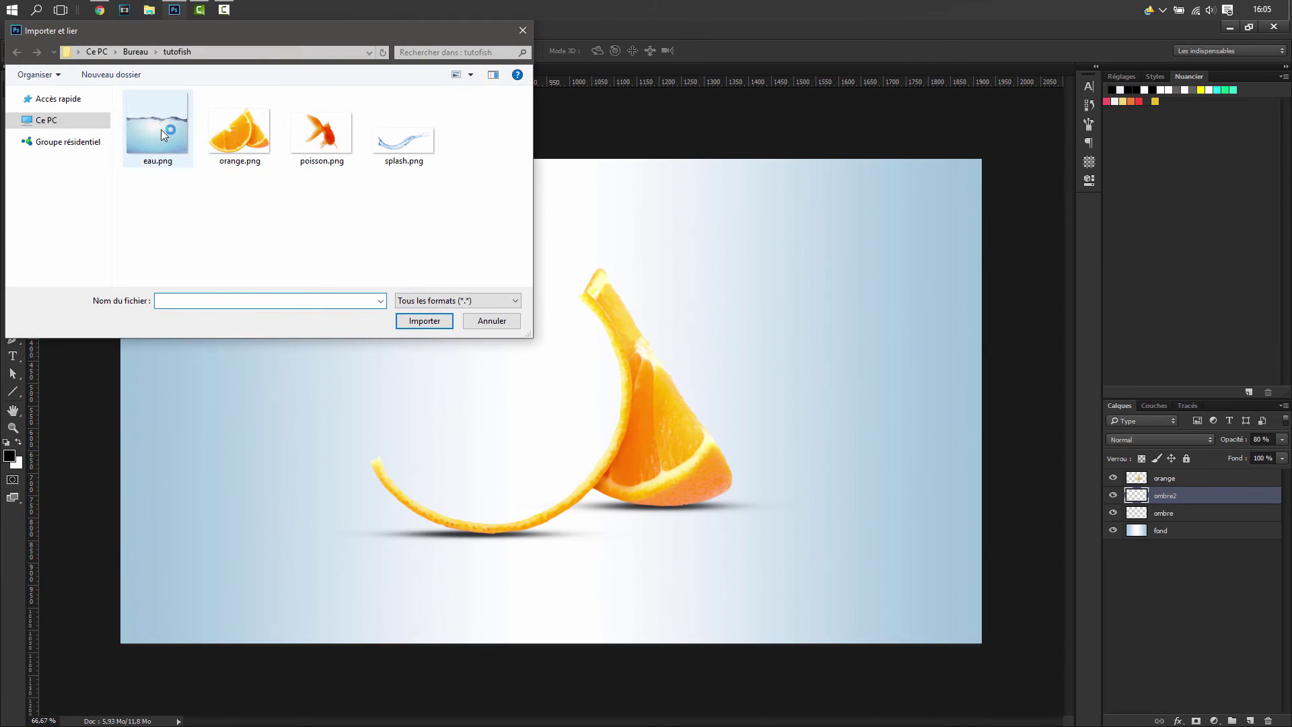
left_click(422, 318)
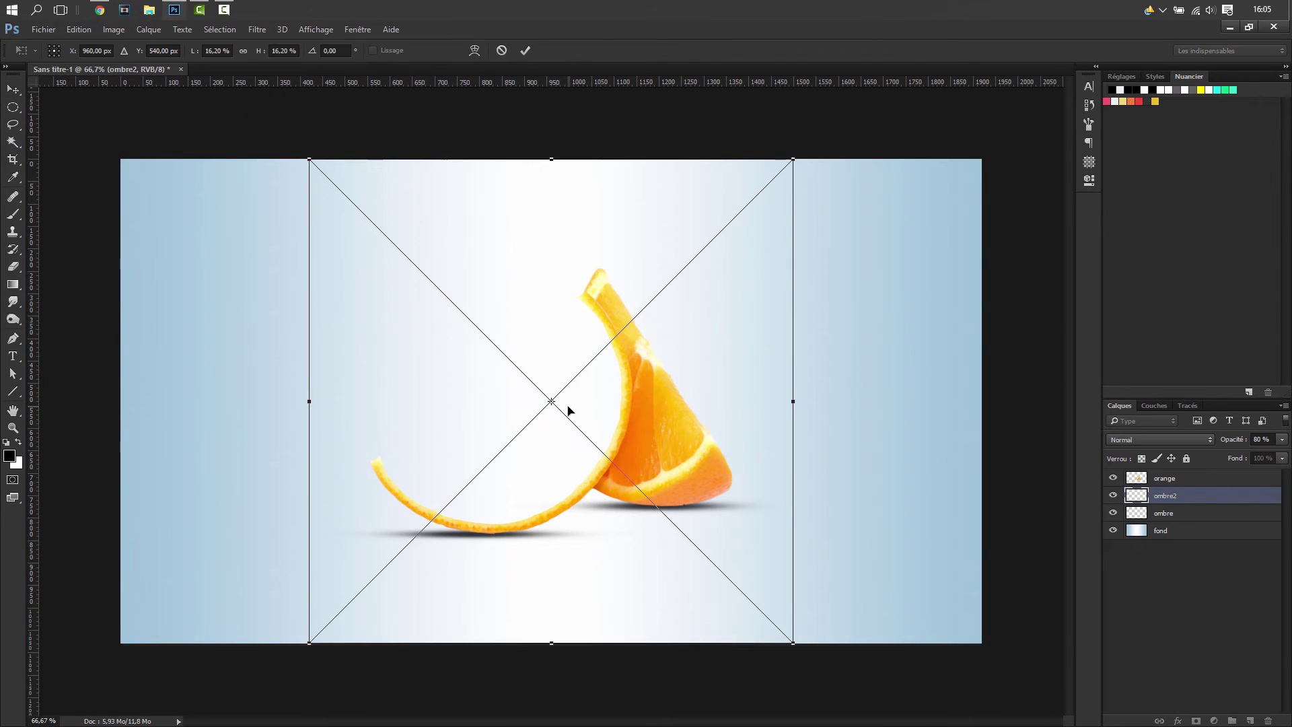
left_click_drag(817, 666, 878, 443)
left_click_drag(692, 491, 681, 477)
left_click_drag(923, 438, 919, 444)
left_click_drag(582, 449, 584, 452)
- Warp the eau layer so its waterline sags between the rind tips and its upper end curves upward, and commit
right_click(575, 438)
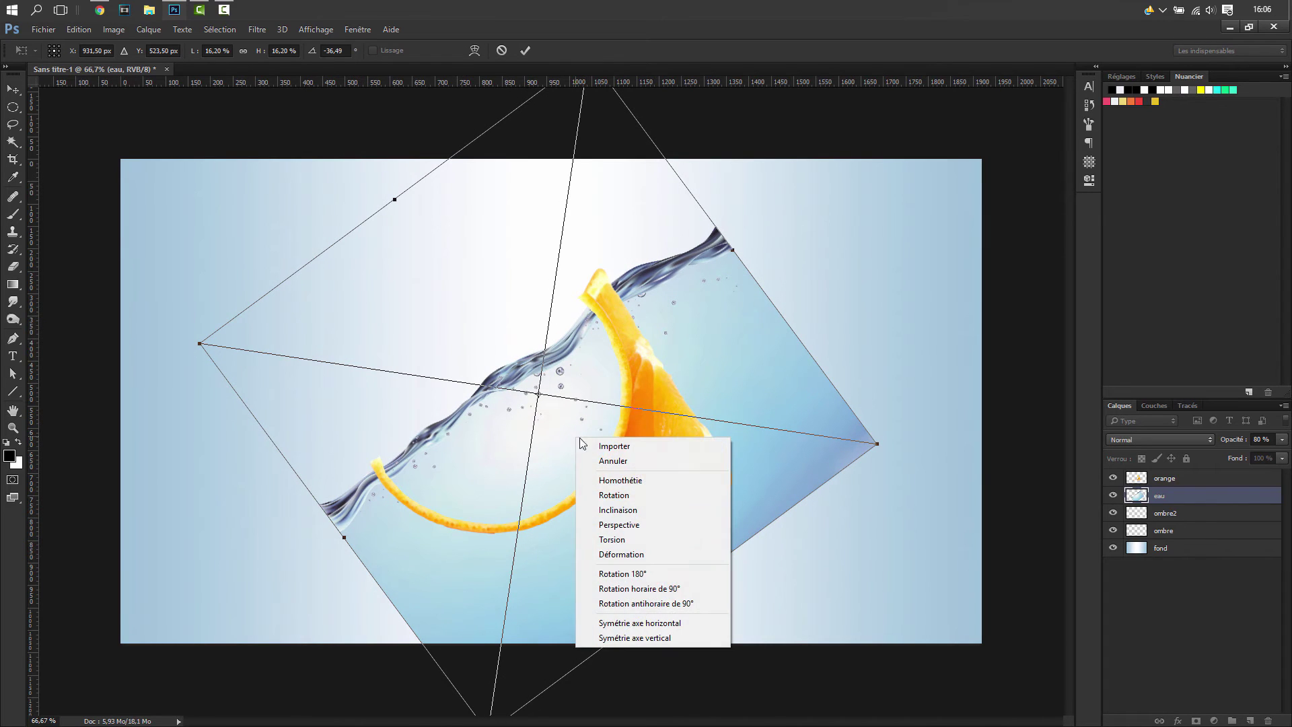
left_click(623, 554)
left_click_drag(496, 329, 502, 344)
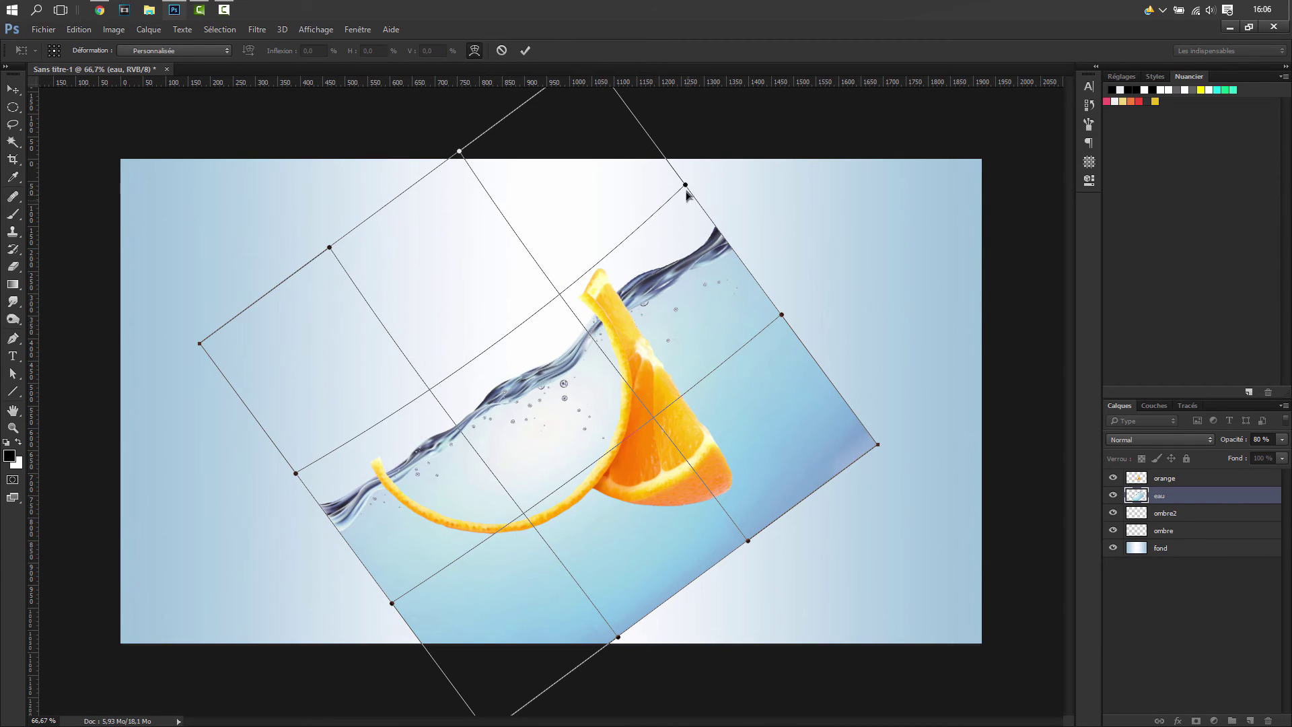
left_click_drag(685, 187, 623, 193)
left_click_drag(495, 344, 494, 352)
left_click_drag(295, 474, 300, 424)
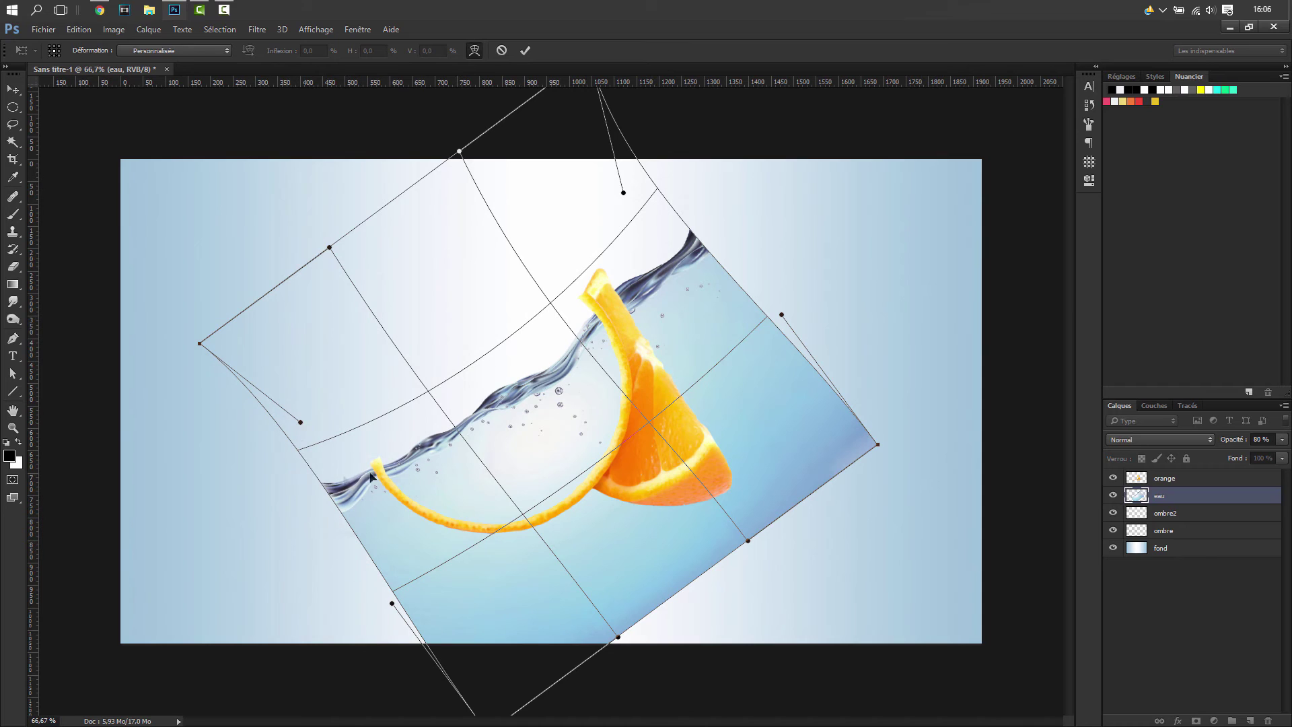
left_click_drag(492, 358, 495, 365)
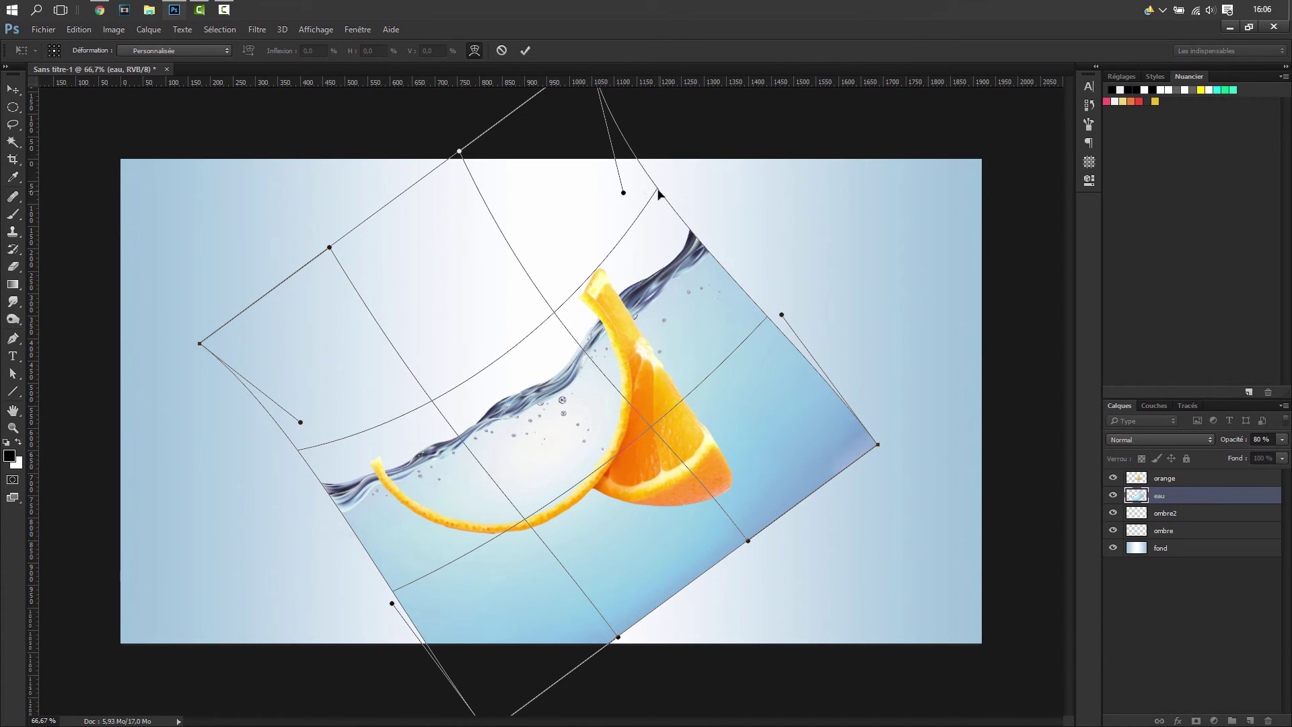
left_click_drag(657, 191, 628, 164)
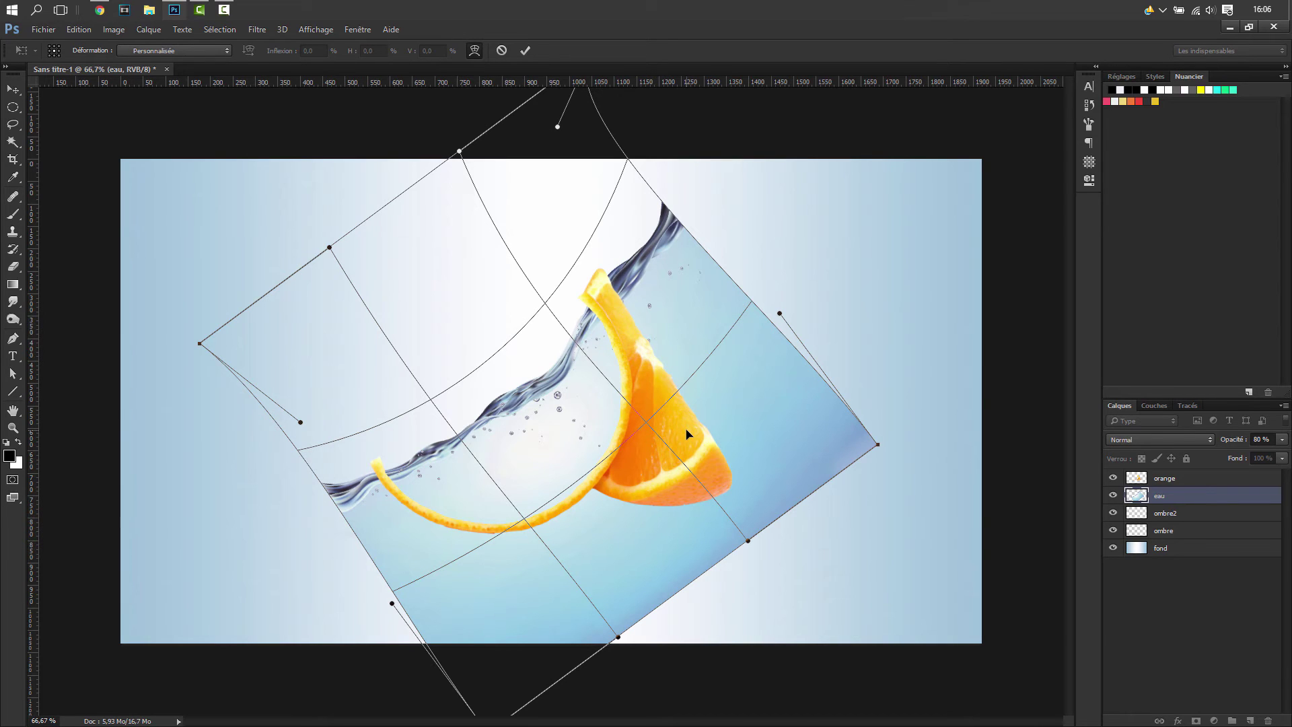
key("Return")
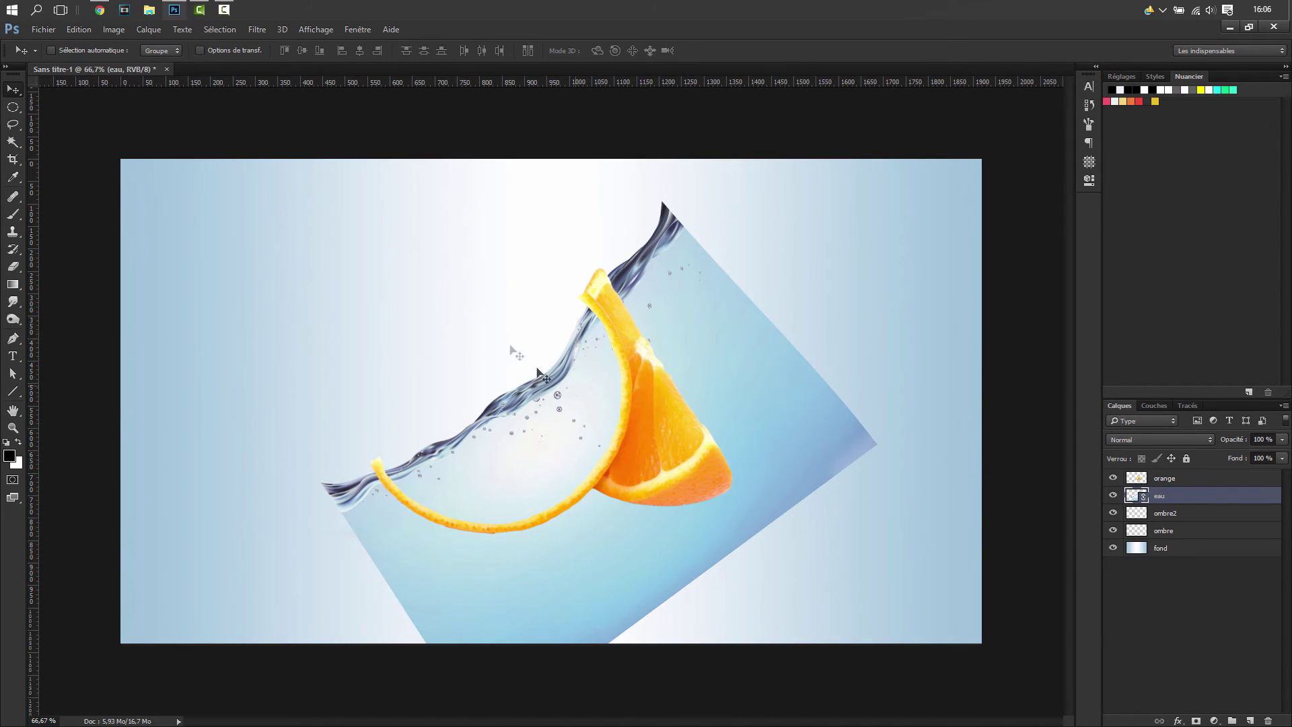
- Select the water outside the front slice with the Polygonal Lasso, following the rind's curve between its tips and looping around the excess
left_click(13, 128)
left_click(67, 137)
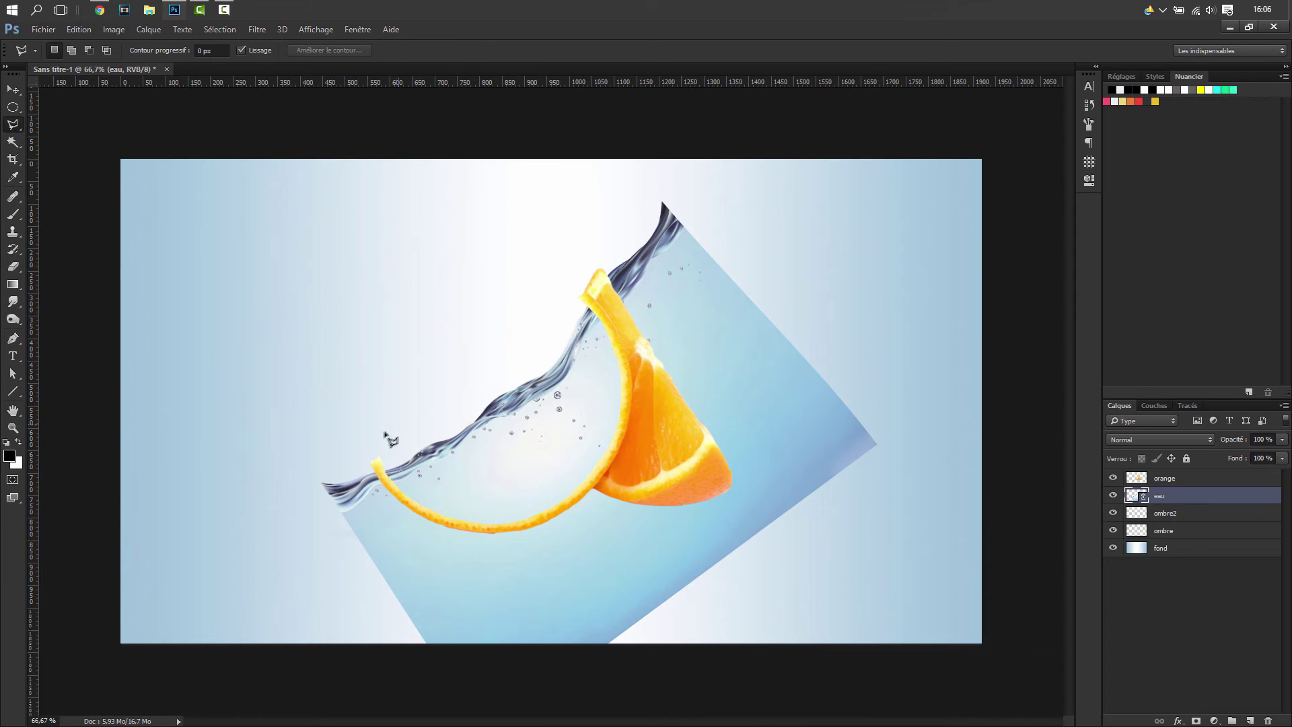
left_click(379, 462)
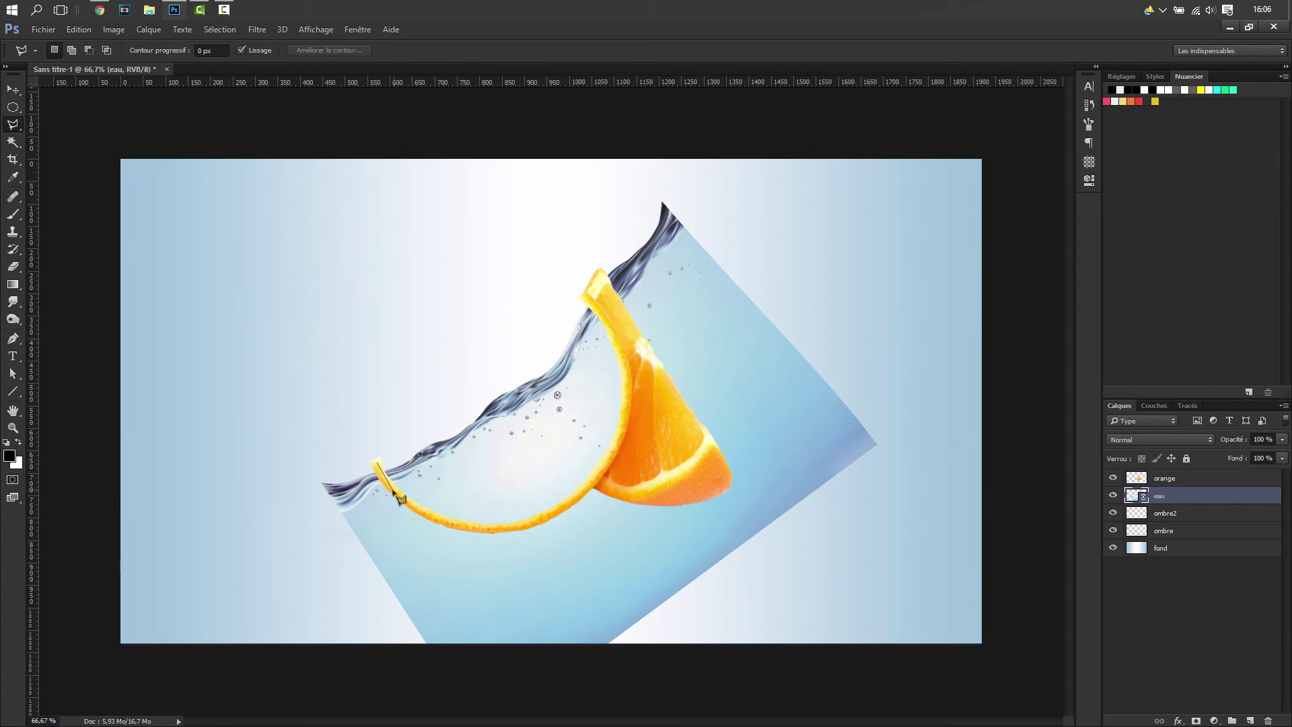
left_click(461, 525)
left_click(489, 528)
left_click(575, 502)
left_click(572, 285)
left_click(650, 181)
left_click(786, 213)
left_click(909, 321)
left_click(965, 589)
left_click(868, 648)
left_click(799, 656)
left_click(577, 694)
left_click(336, 643)
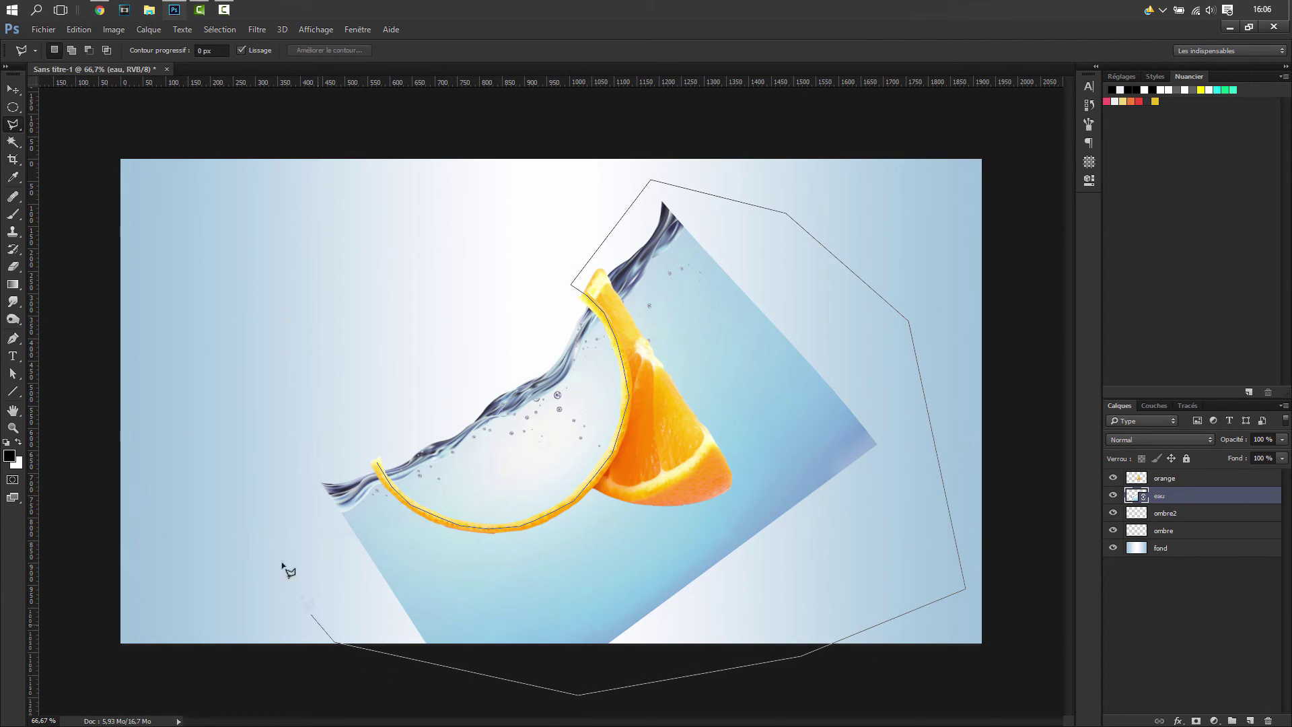
left_click(279, 528)
left_click(307, 407)
left_click(382, 469)
- Rasterize the eau layer, delete the selected water outside the rind, and deselect
right_click(1141, 496)
left_click(1178, 500)
right_click(1180, 500)
left_click(1203, 494)
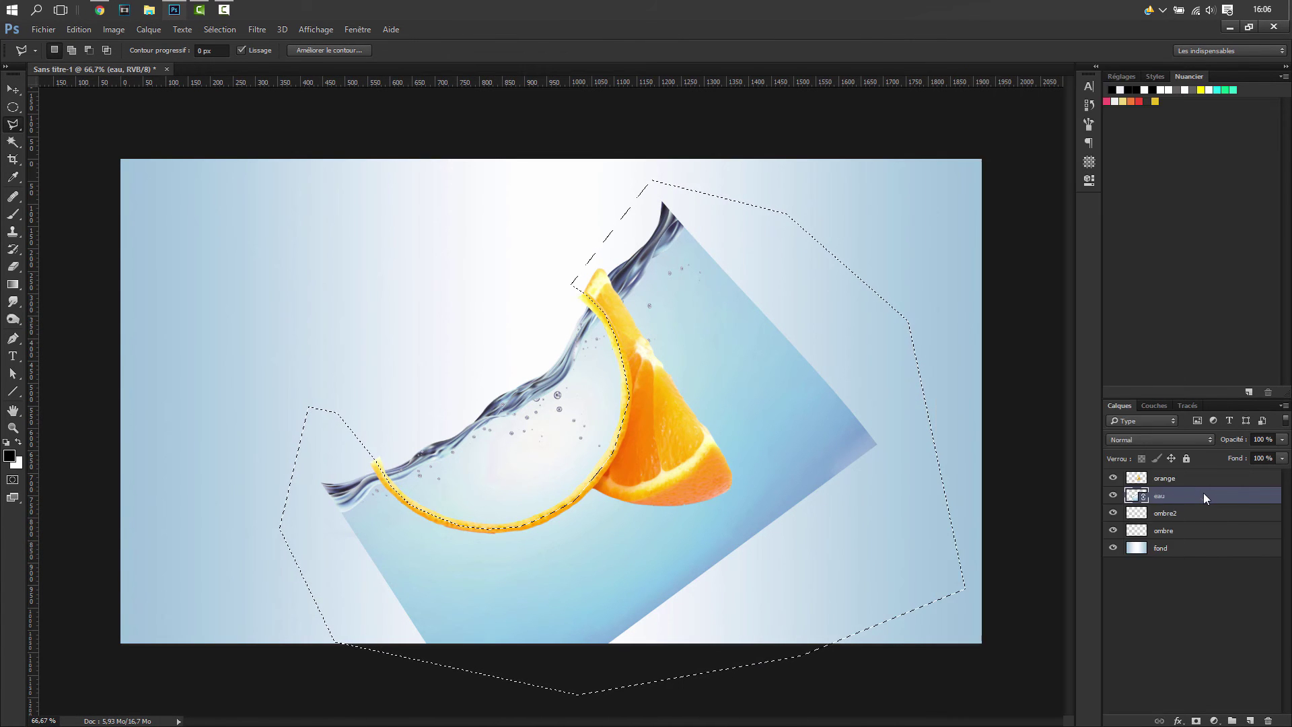
right_click(1204, 498)
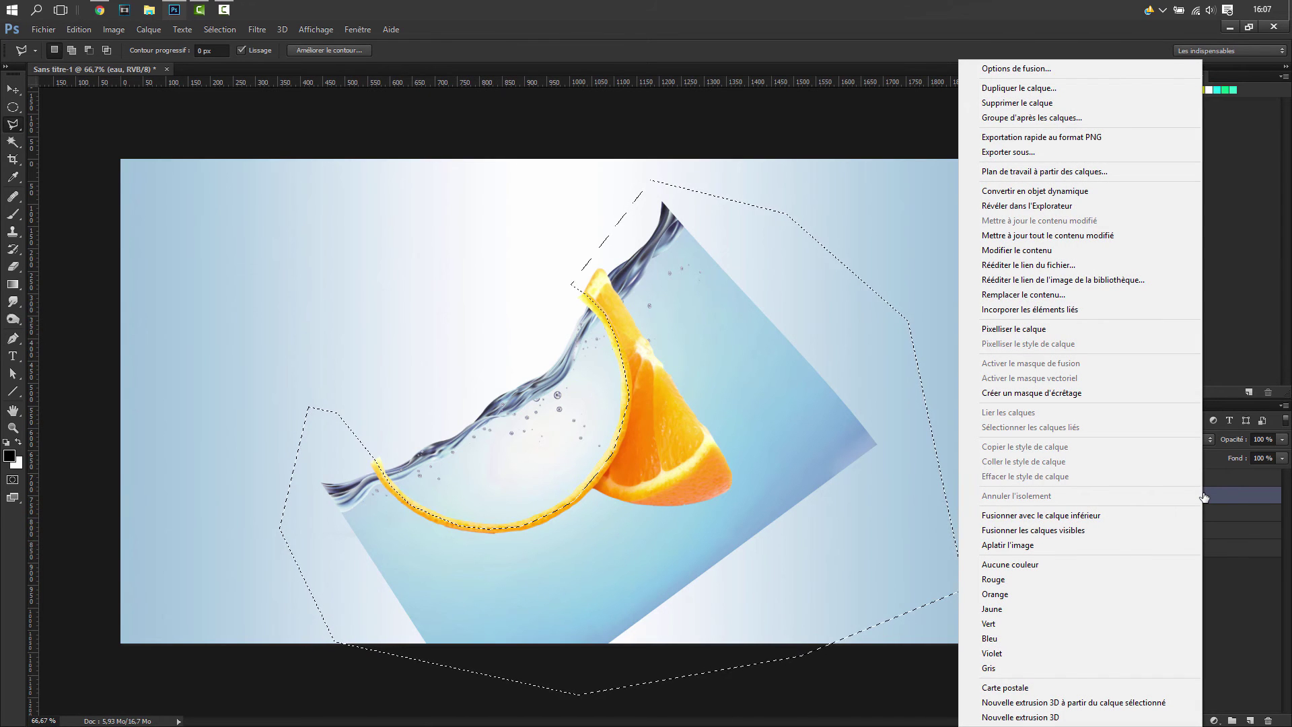
left_click(1016, 328)
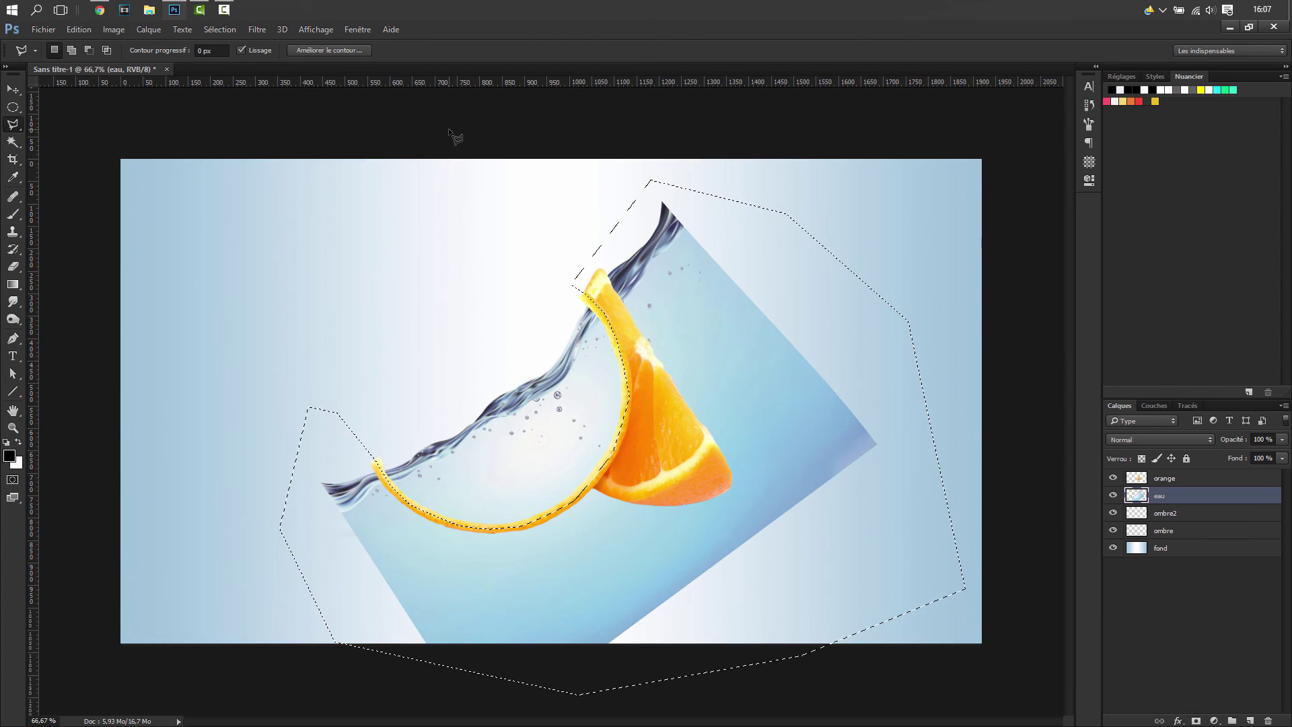
key("Delete")
key("ctrl+d")
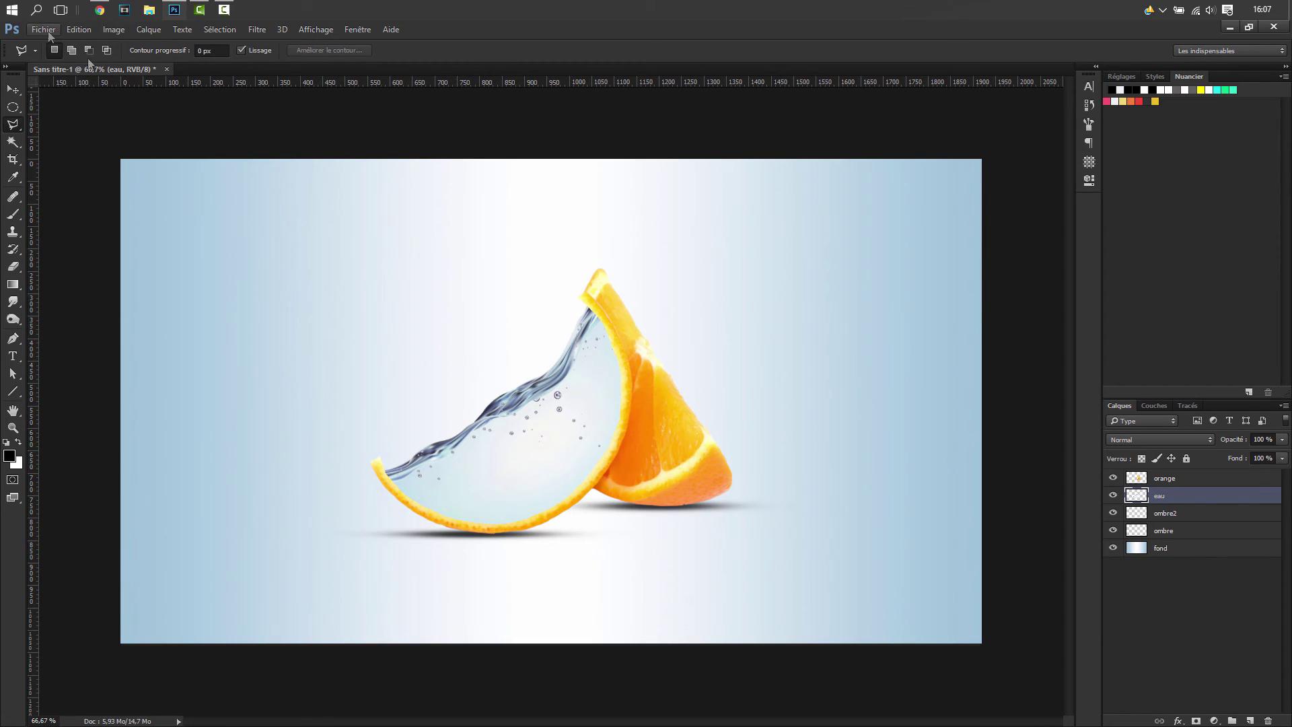
- Place splash.png as a linked image above the orange layer and flip it horizontally
left_click(1164, 479)
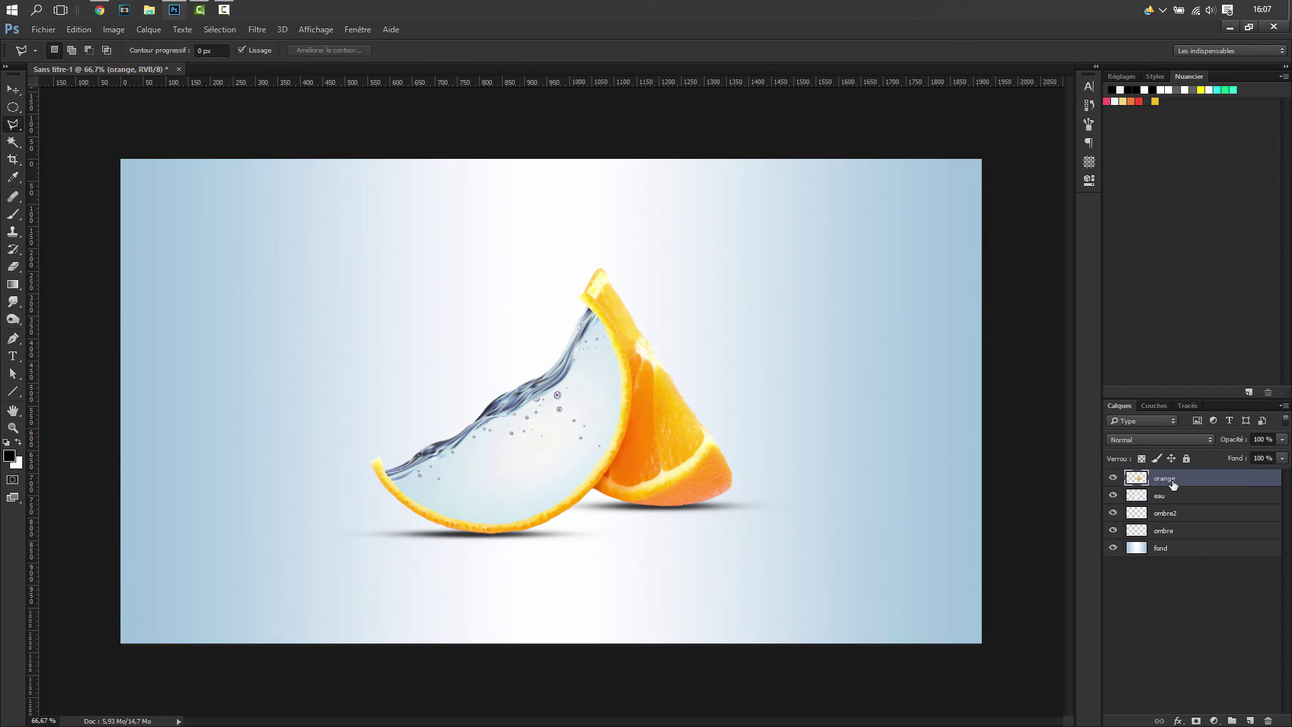
left_click(43, 30)
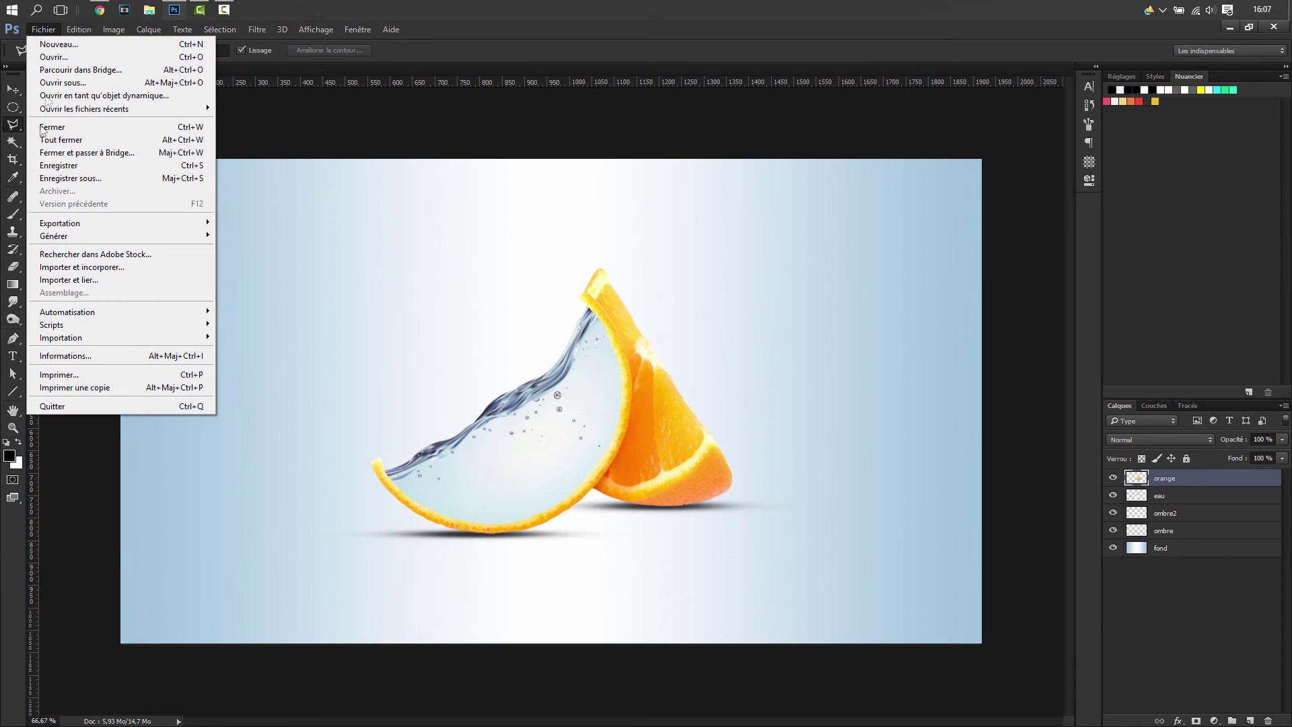
left_click(93, 278)
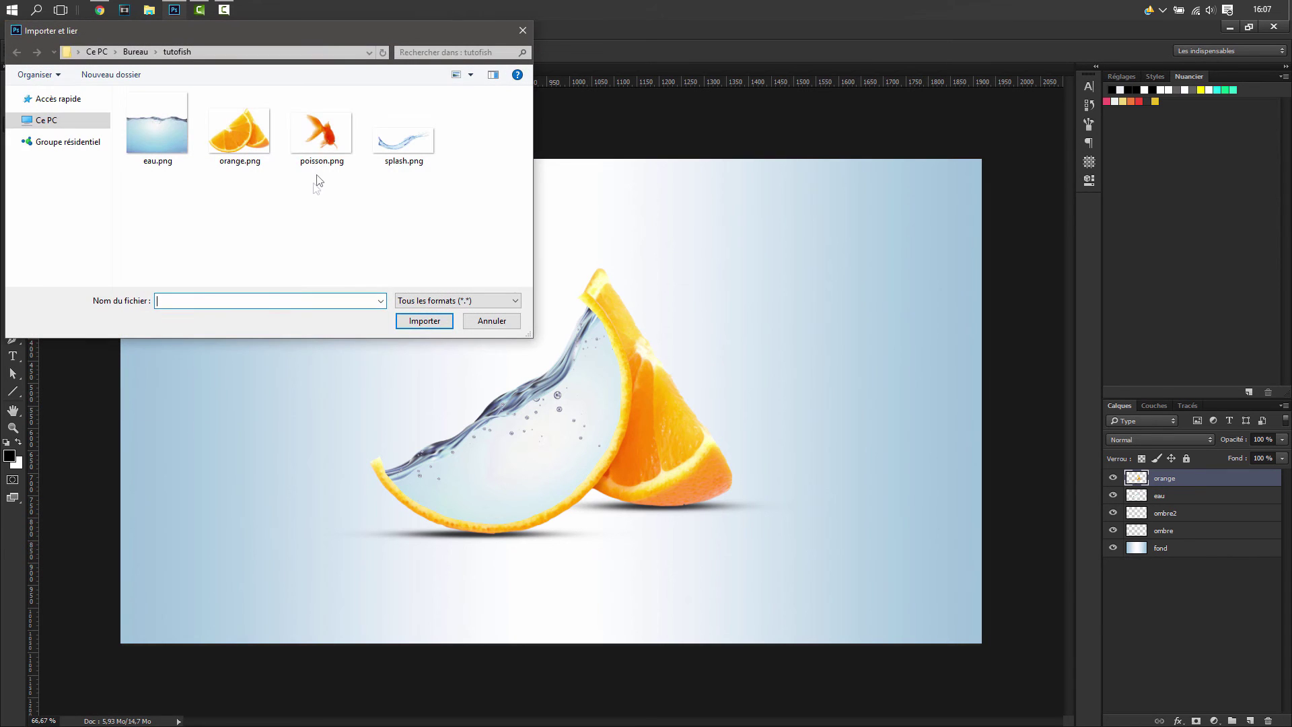
left_click(404, 146)
left_click(425, 322)
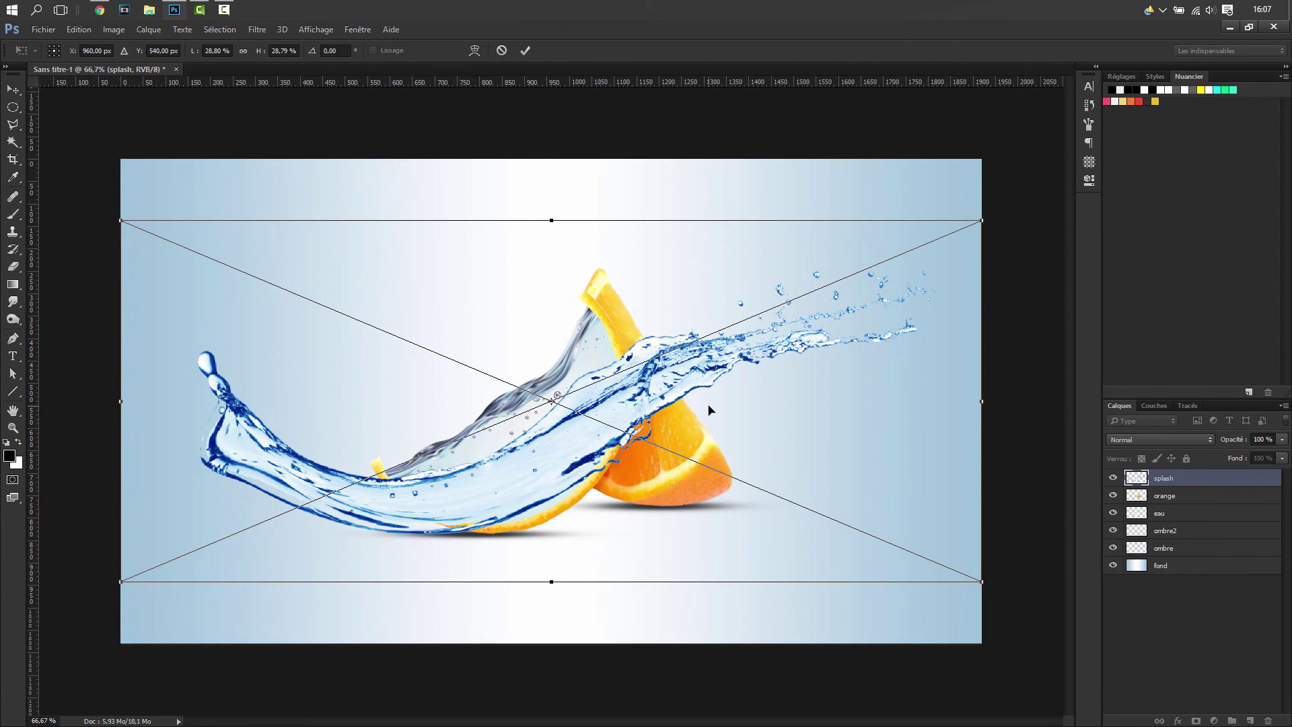
right_click(715, 408)
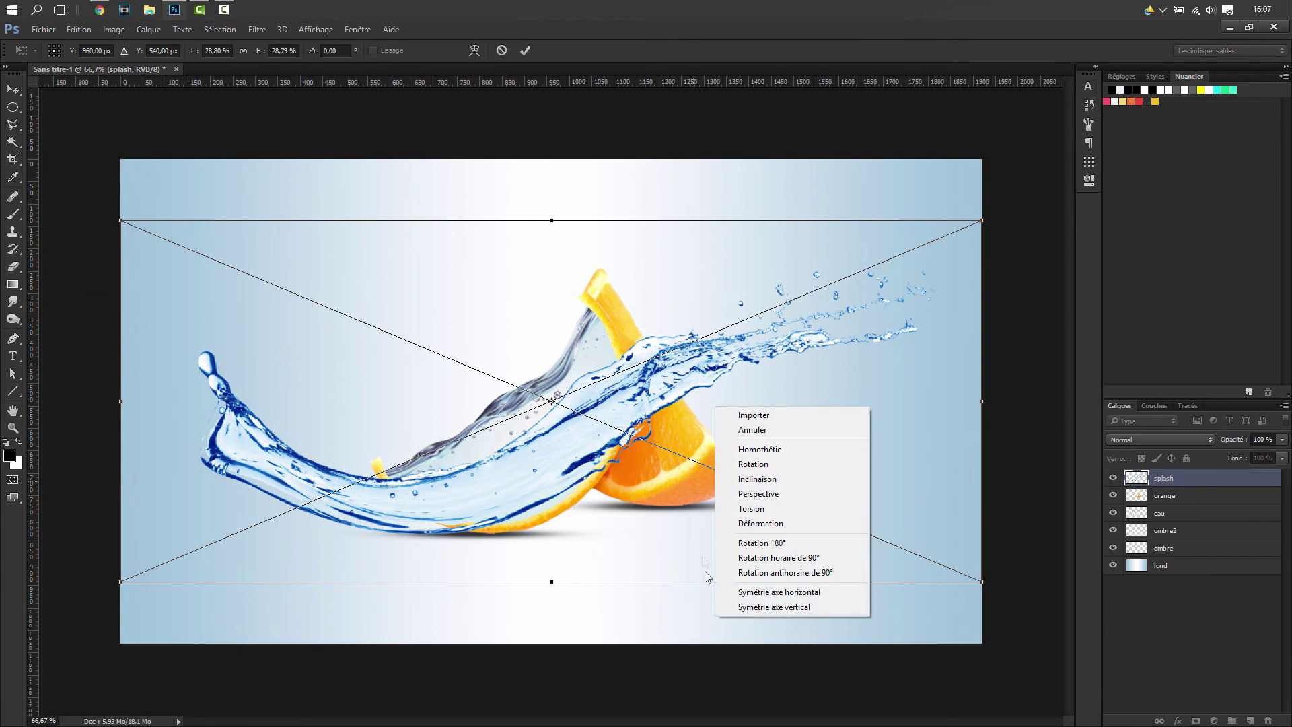
left_click(770, 592)
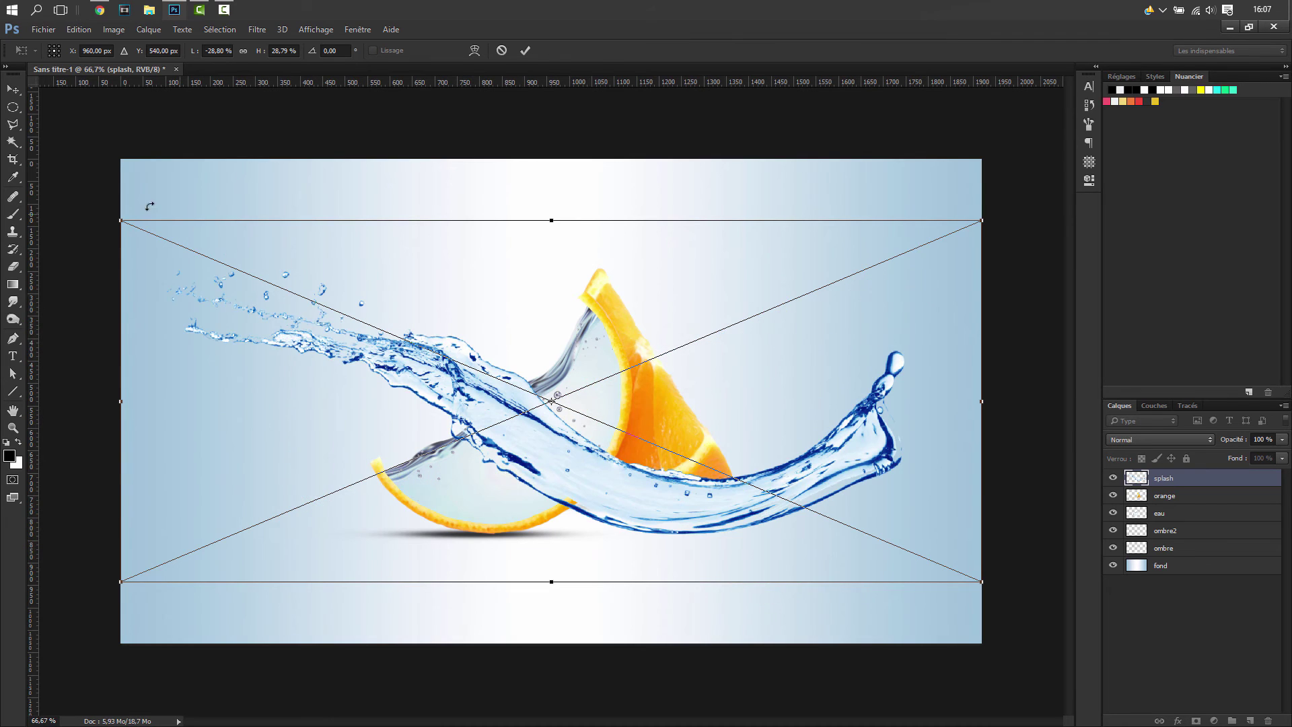
- Scale the splash to about 10.5%, rotate it about 3°, align its end with the water at the lower rind tip, and commit
left_click_drag(120, 221, 622, 431)
left_click_drag(787, 465, 309, 390)
left_click_drag(154, 355, 202, 375)
left_click_drag(456, 462, 432, 454)
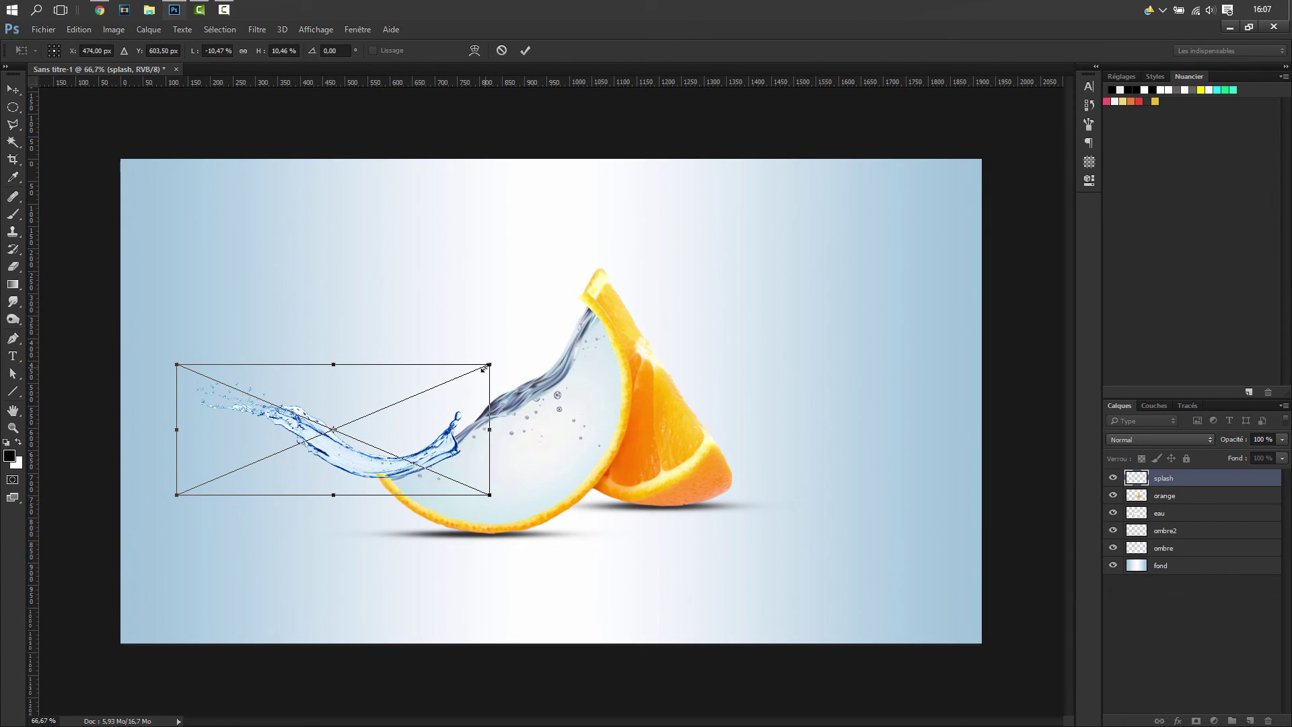
left_click_drag(522, 355, 527, 360)
key("Up")
key("Up")
key("Up")
key("Up")
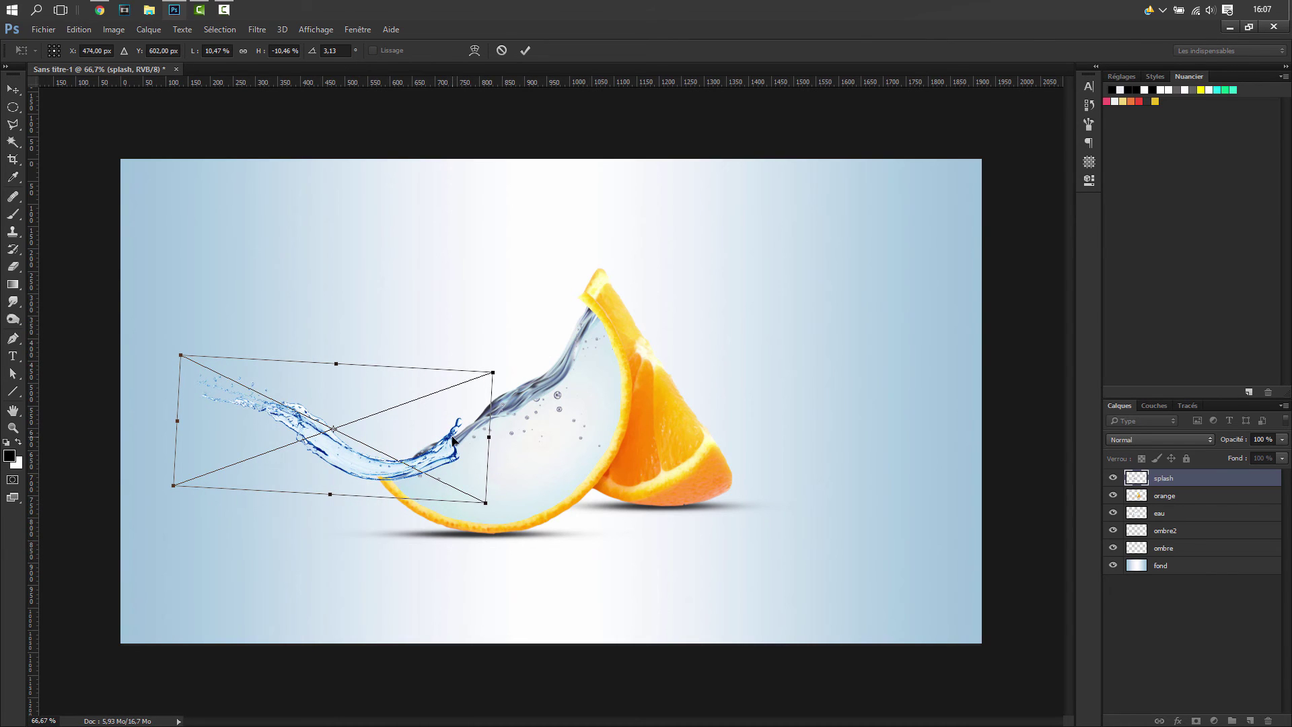
key("Return")
- Lower the splash layer's saturation to about -60 with Hue/Saturation
key("ctrl+u")
left_click_drag(660, 165, 889, 127)
left_click_drag(840, 247, 813, 256)
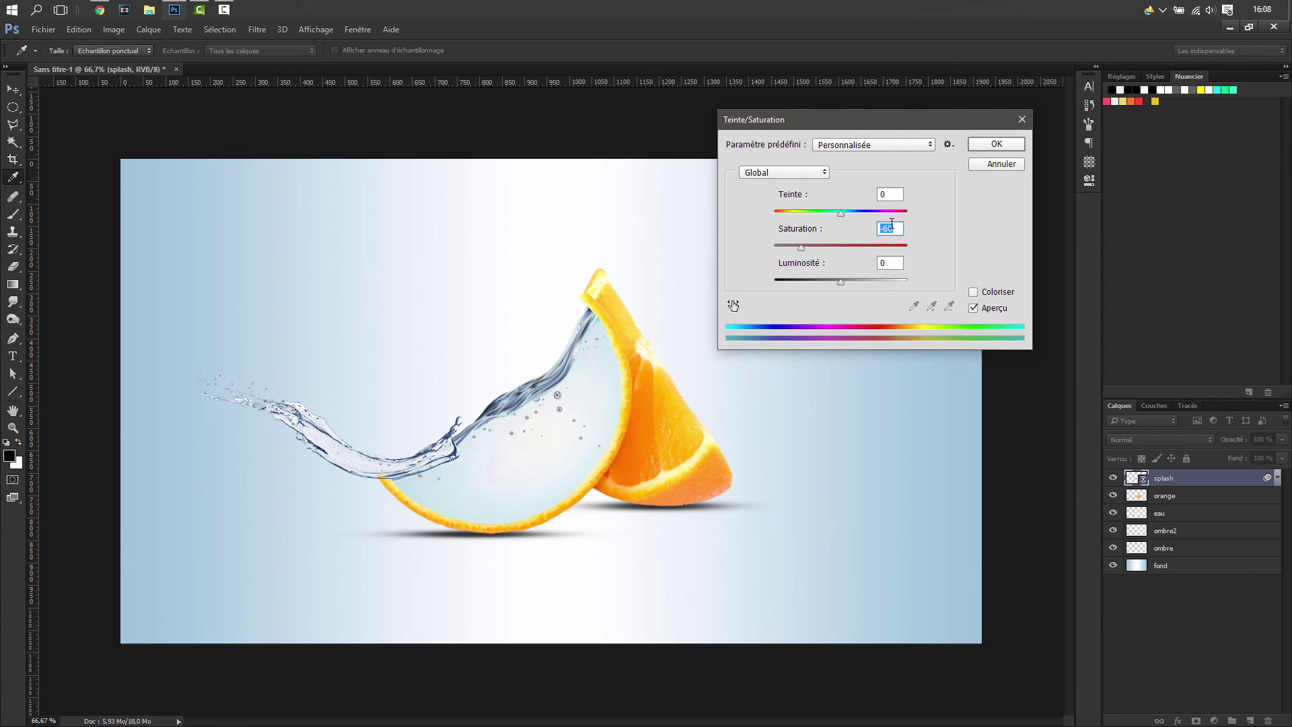
left_click(995, 144)
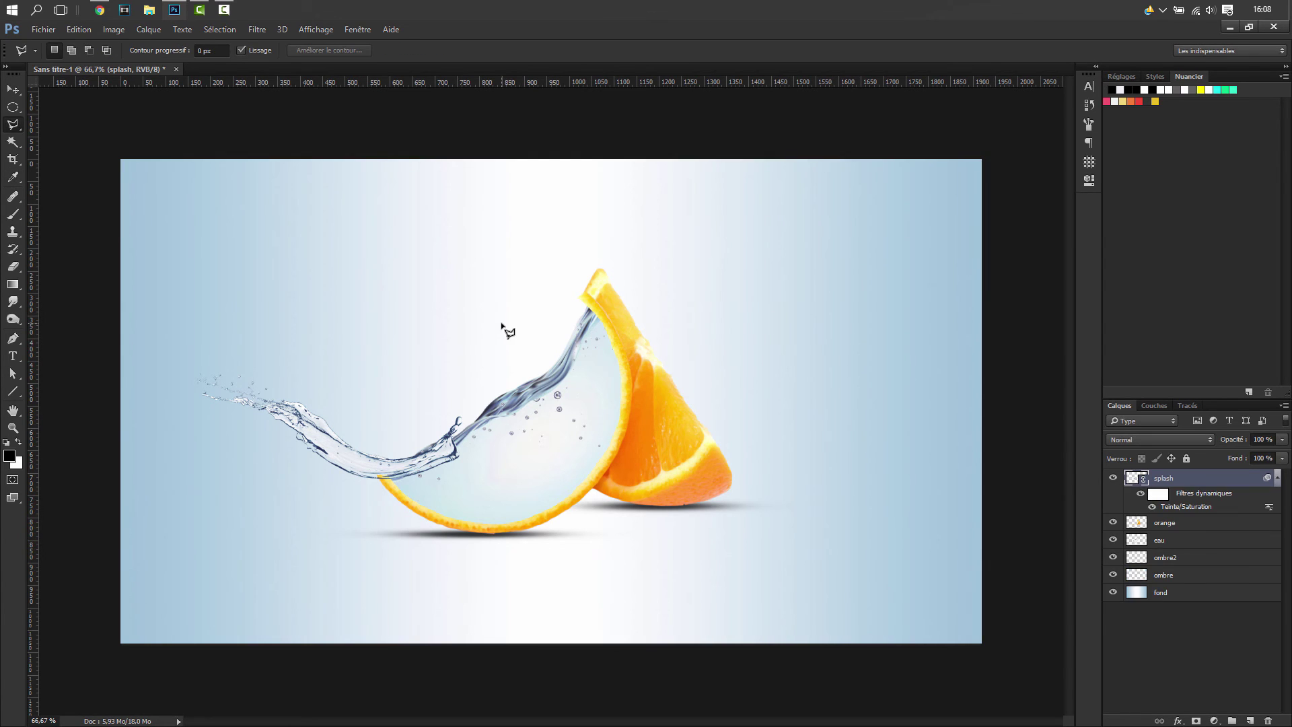
- Rasterize the splash layer and erase its end where it overlaps the water surface inside the slice
right_click(1179, 510)
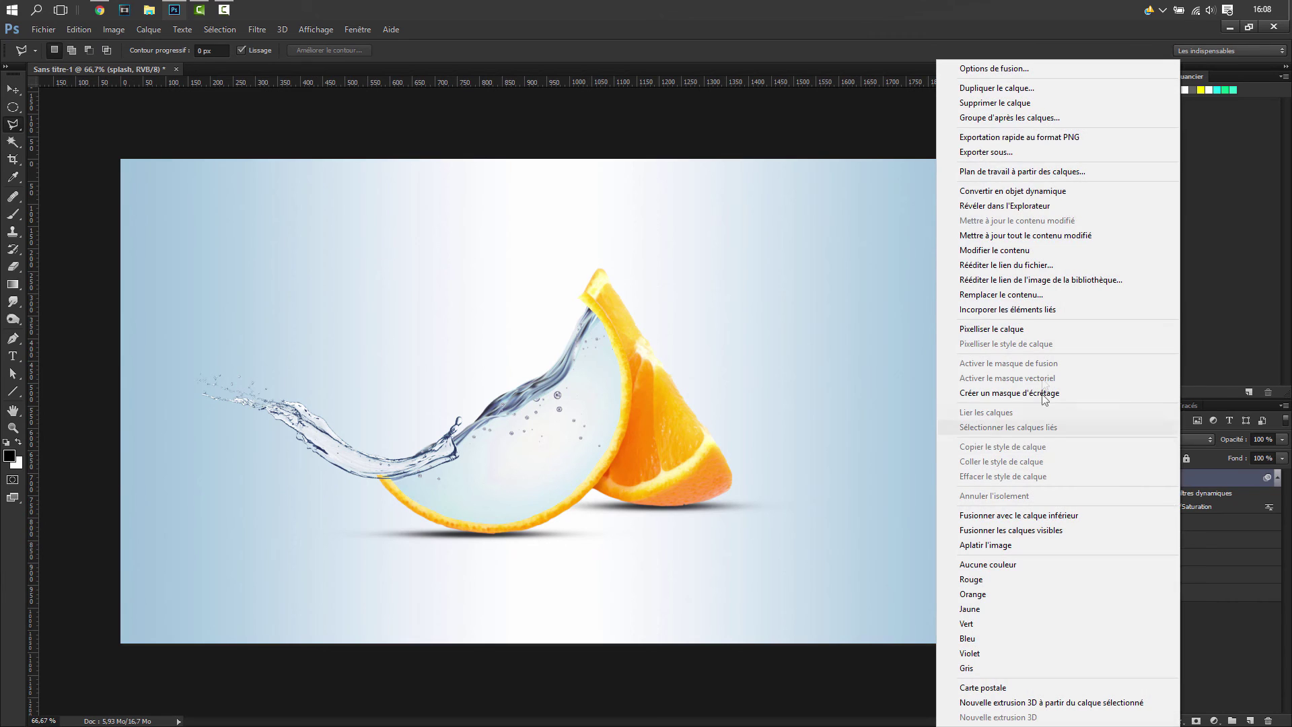
left_click(1034, 329)
key("e")
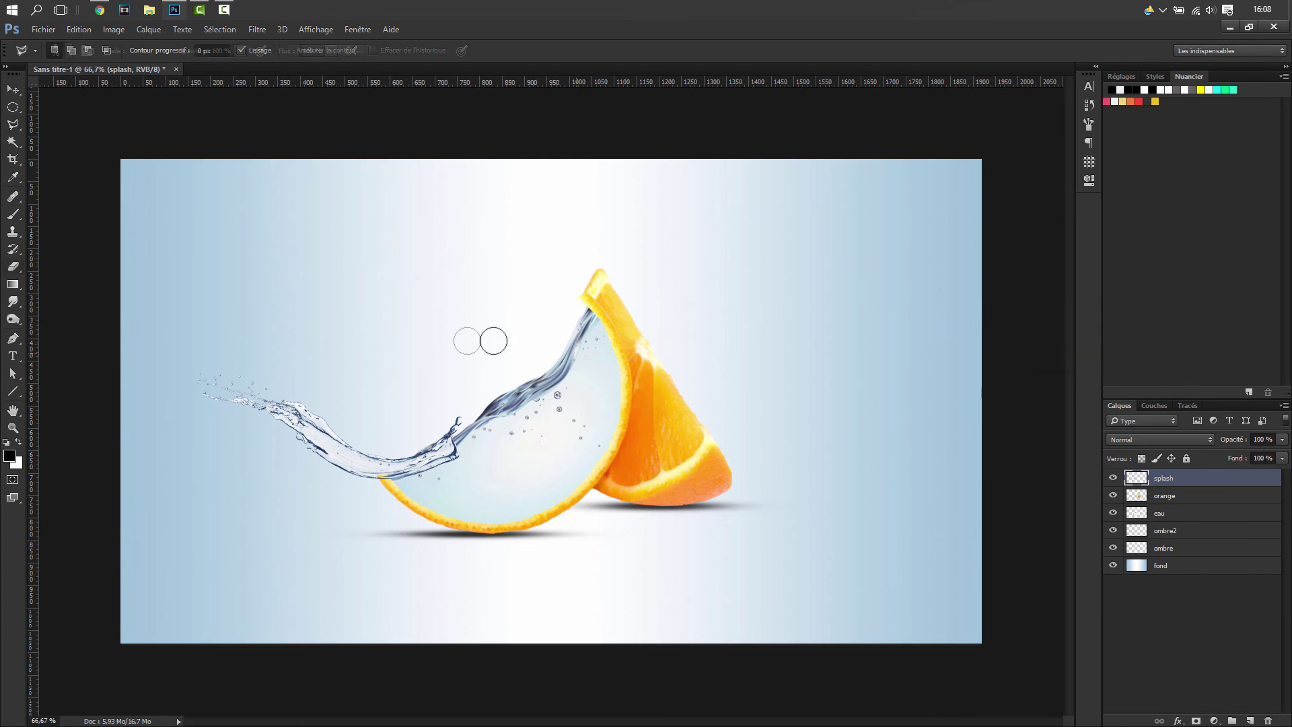
key("ctrl+plus")
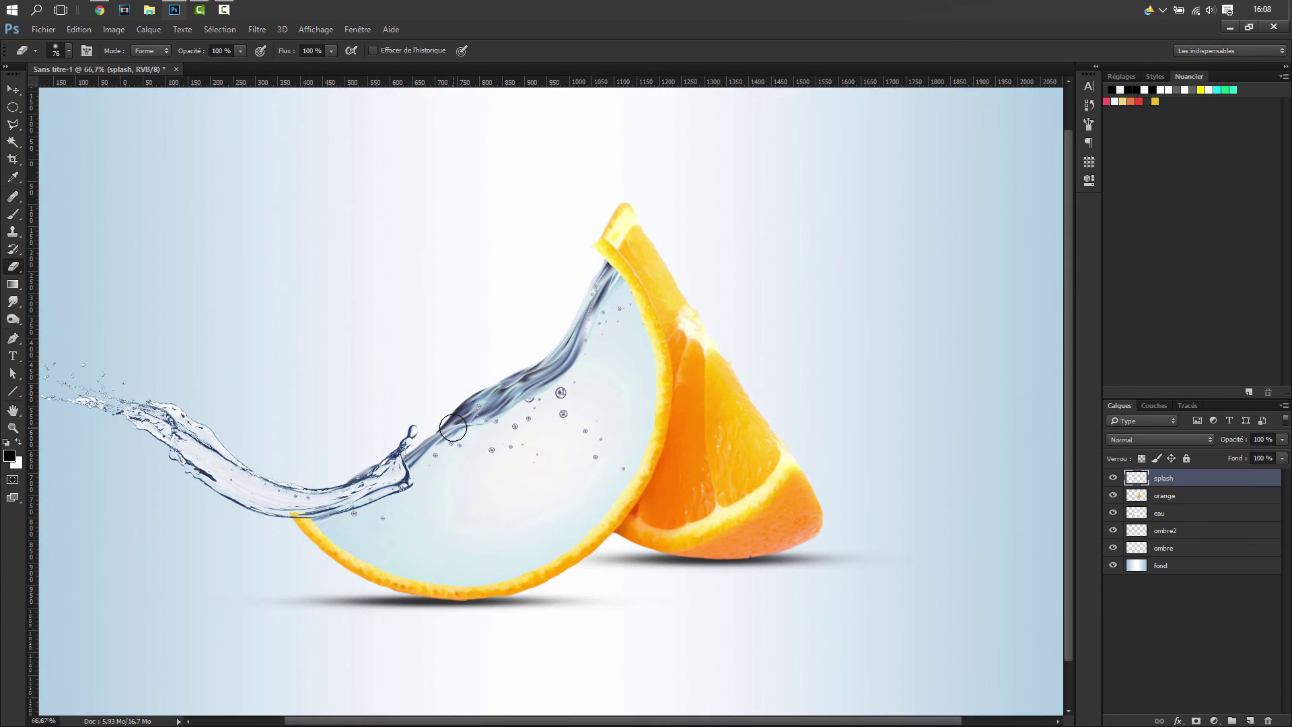
key("ctrl+plus")
left_click_drag(211, 481, 412, 322)
mouse_move(525, 337)
left_mouse_down()
mouse_move(498, 302)
mouse_move(448, 306)
mouse_move(463, 301)
mouse_move(404, 329)
mouse_move(429, 333)
mouse_move(395, 329)
mouse_move(450, 340)
mouse_move(390, 366)
mouse_move(463, 348)
mouse_move(396, 371)
left_mouse_up()
mouse_move(506, 383)
left_mouse_down()
mouse_move(447, 404)
mouse_move(432, 436)
mouse_move(345, 465)
left_mouse_up()
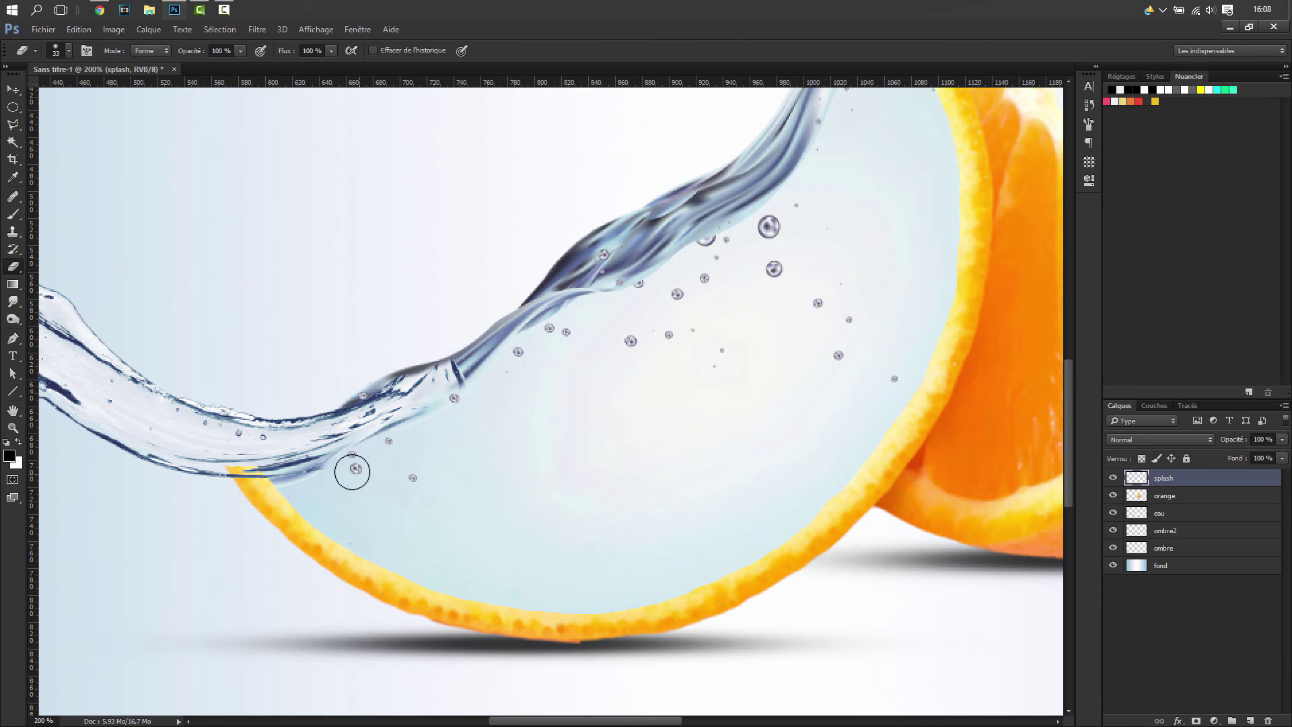
mouse_move(483, 395)
left_mouse_down()
mouse_move(453, 378)
mouse_move(366, 447)
mouse_move(406, 412)
mouse_move(387, 415)
mouse_move(436, 390)
mouse_move(387, 396)
mouse_move(485, 368)
left_mouse_up()
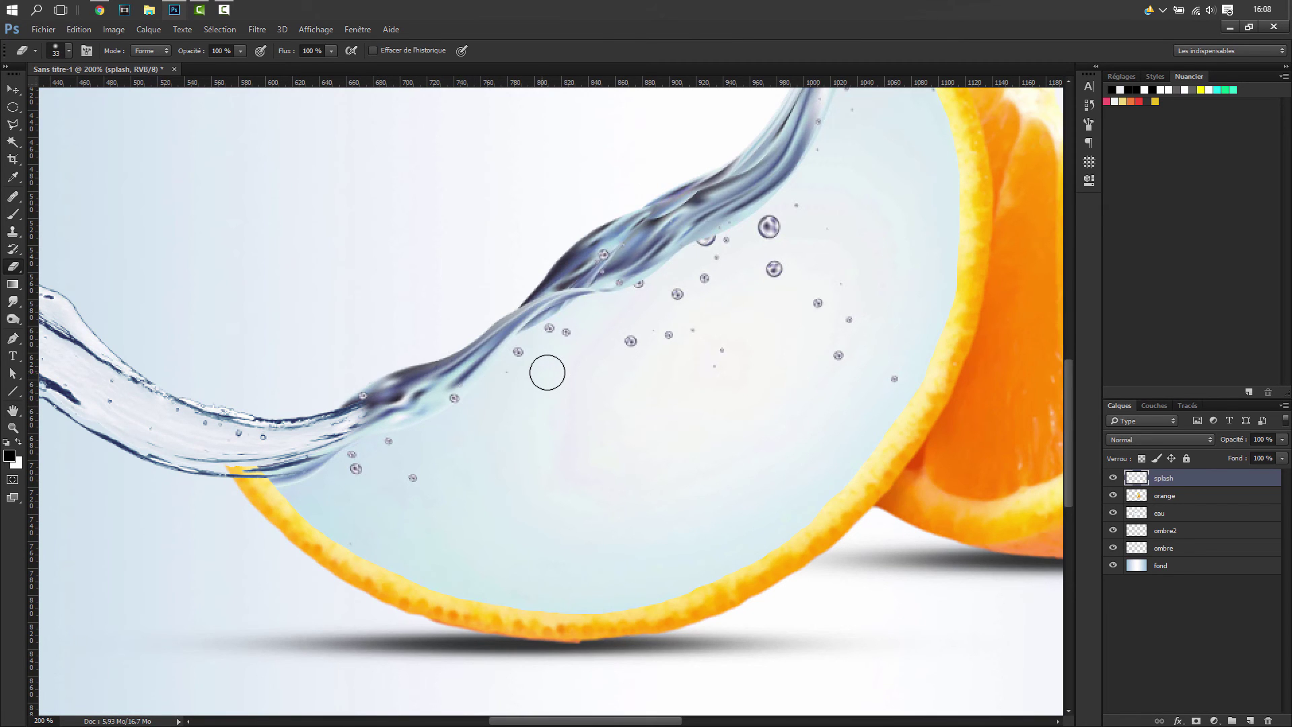
key("ctrl+minus")
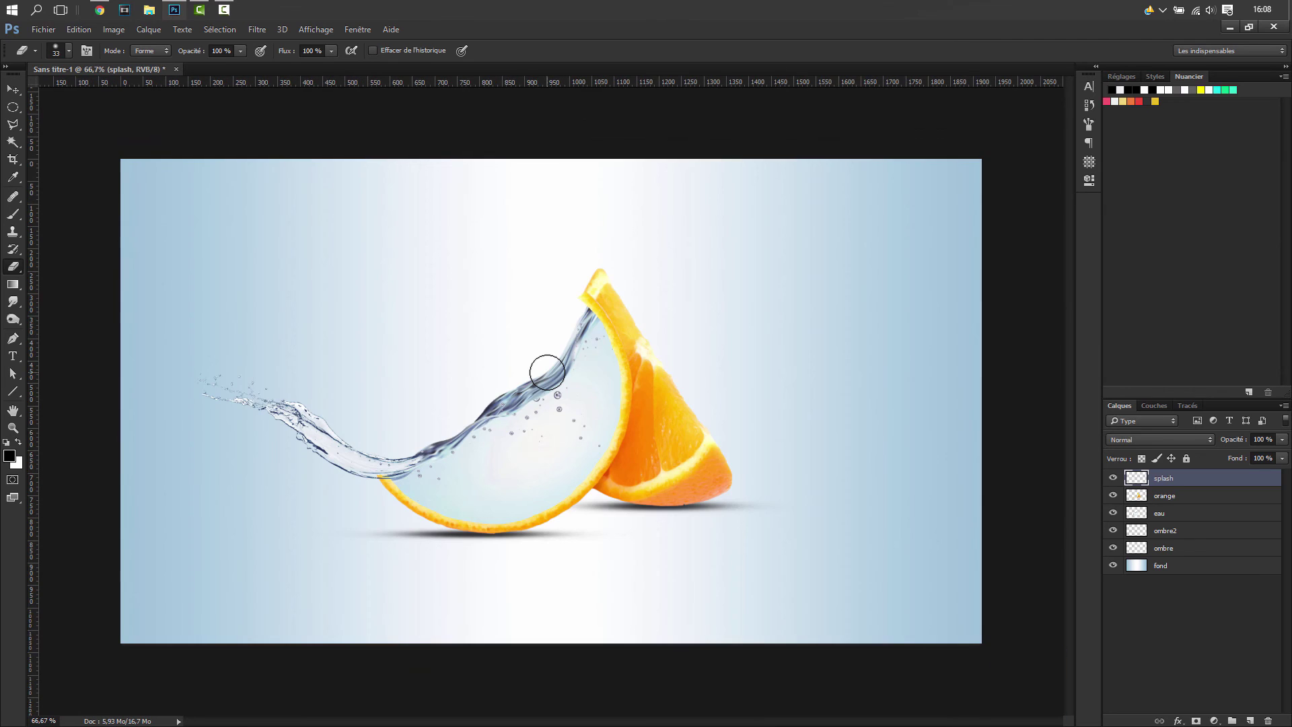
- Fine-tune the splash layer's saturation with Hue/Saturation to match the water in the slice
key("ctrl+u")
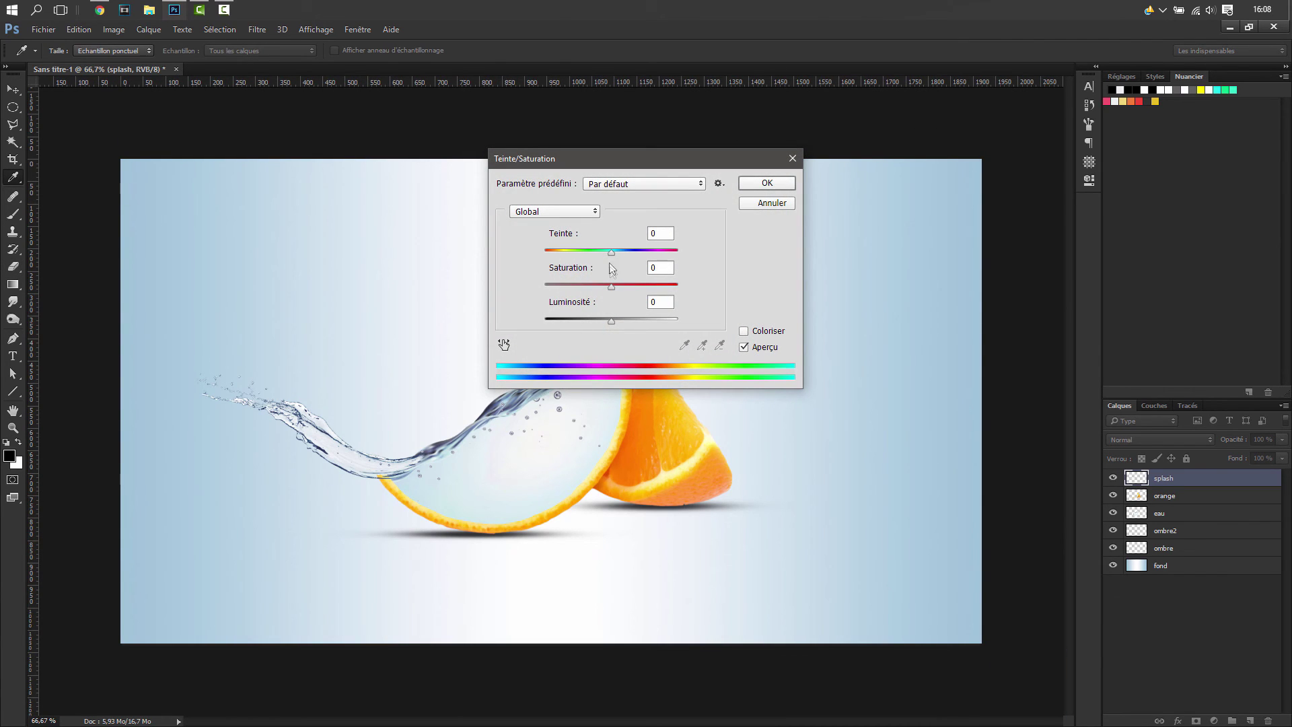
mouse_move(611, 288)
left_mouse_down()
mouse_move(588, 298)
mouse_move(610, 298)
left_mouse_up()
left_click(752, 182)
- Clean up the splash's join with the water near the lower rind tip using a 3 px eraser
key("e")
key("ctrl+1")
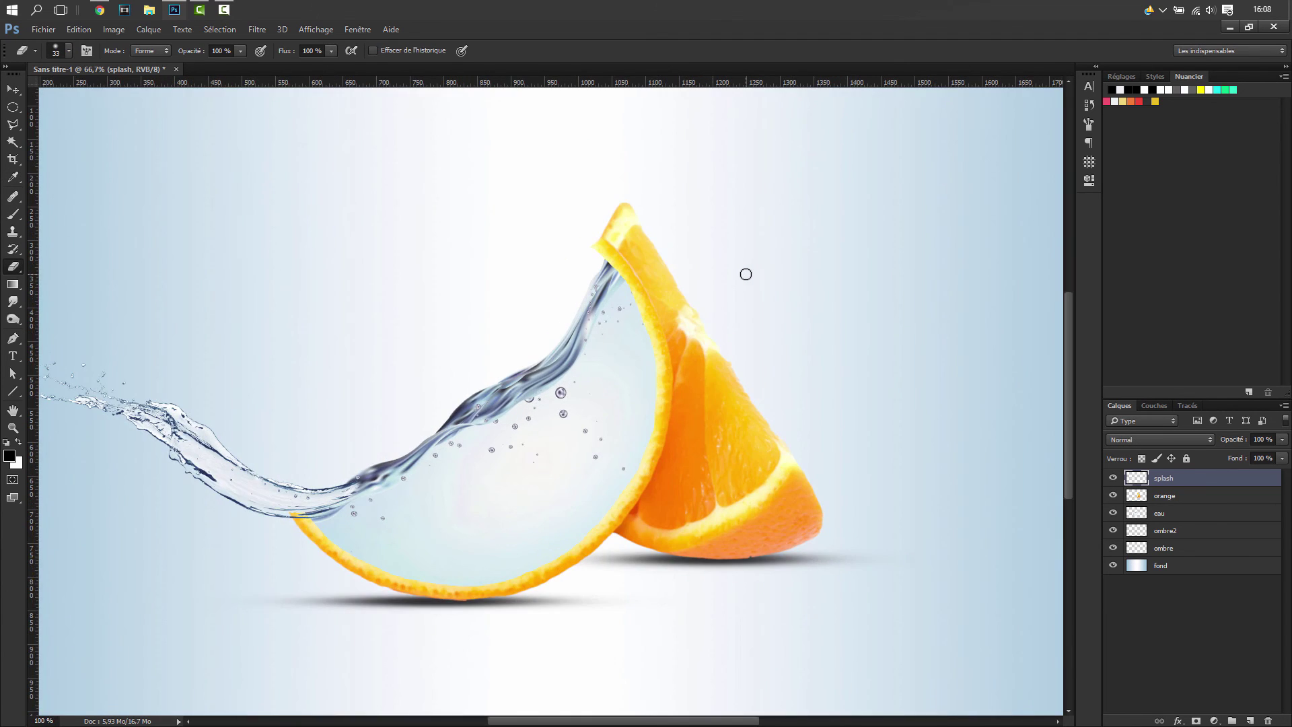
key("ctrl+plus")
left_click_drag(269, 528, 625, 396)
right_click(455, 478, "alt")
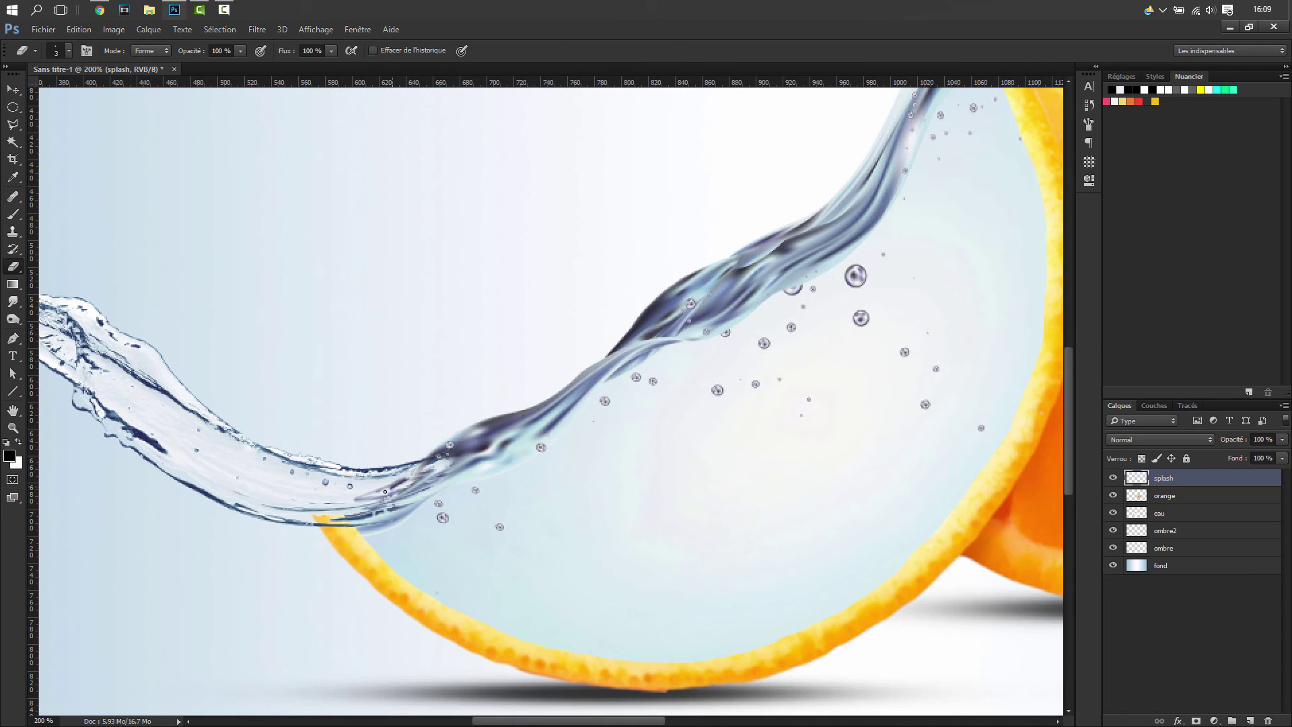
key("ctrl+minus")
key("ctrl+minus")
key("ctrl+minus")
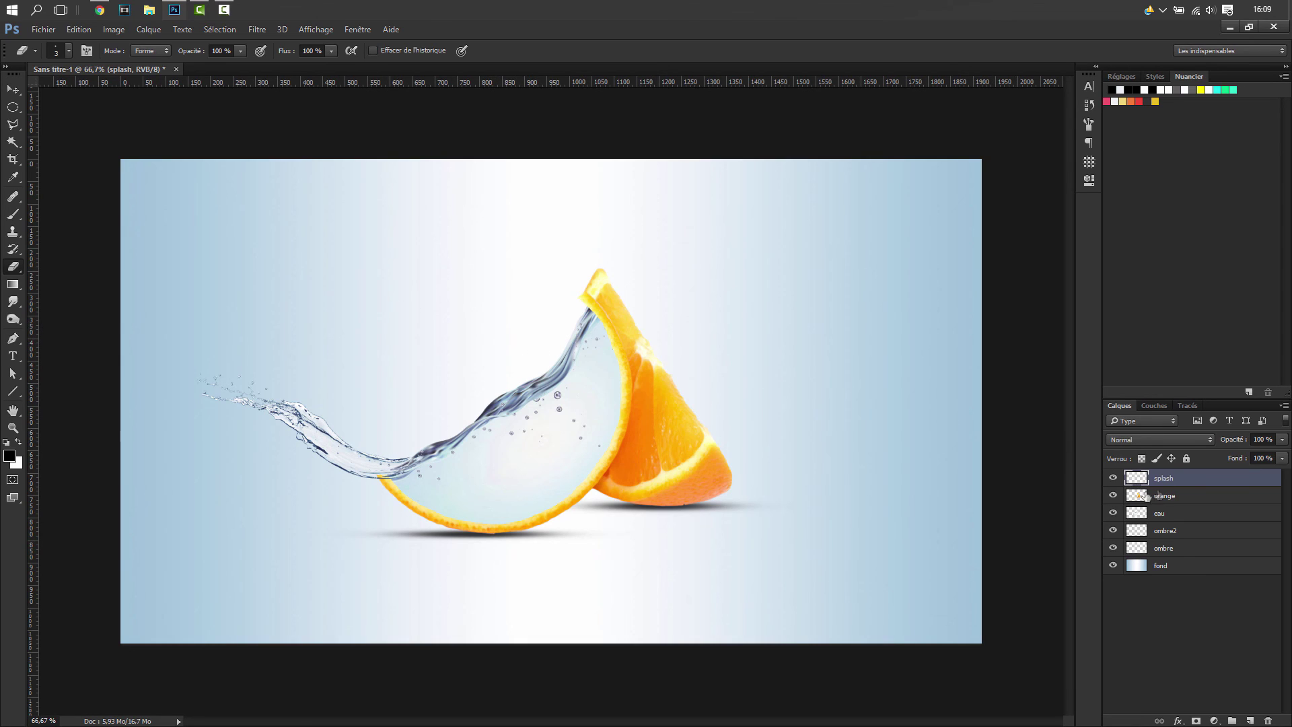
- Place poisson.png as an embedded image above splash, scale it to about 44%, and flip it horizontally
left_click(43, 29)
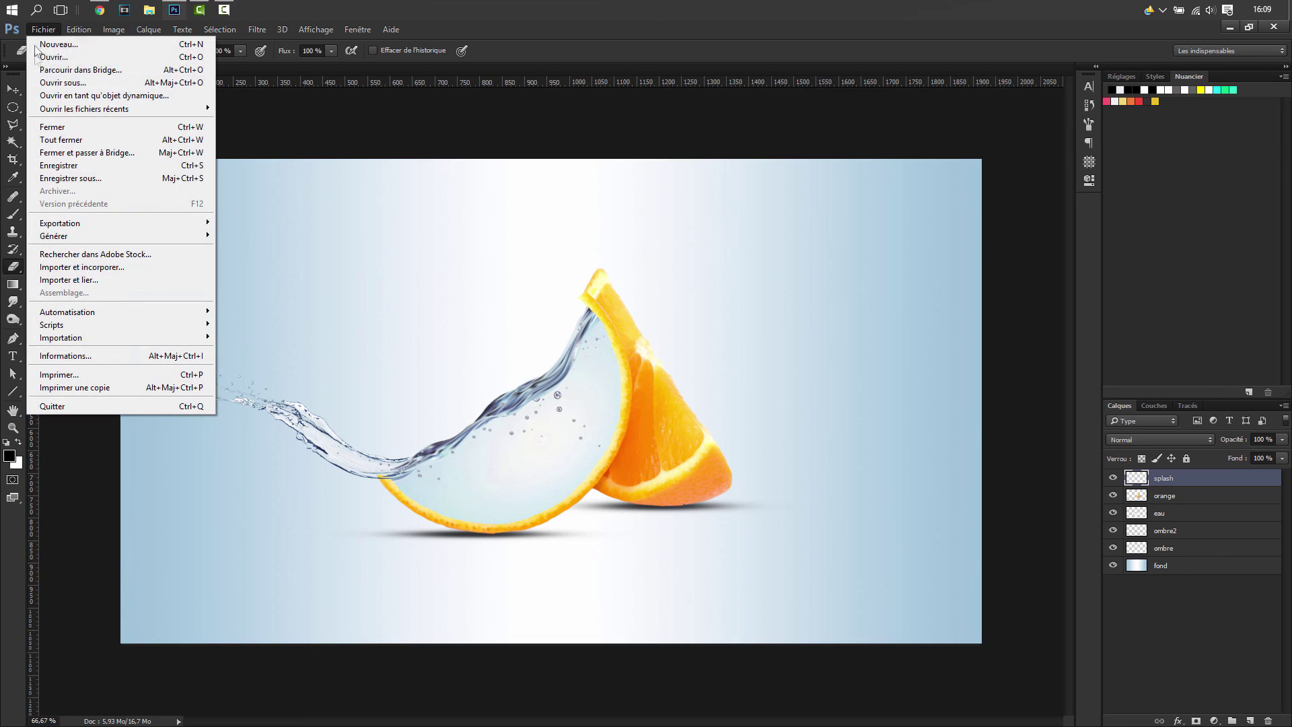
left_click(111, 263)
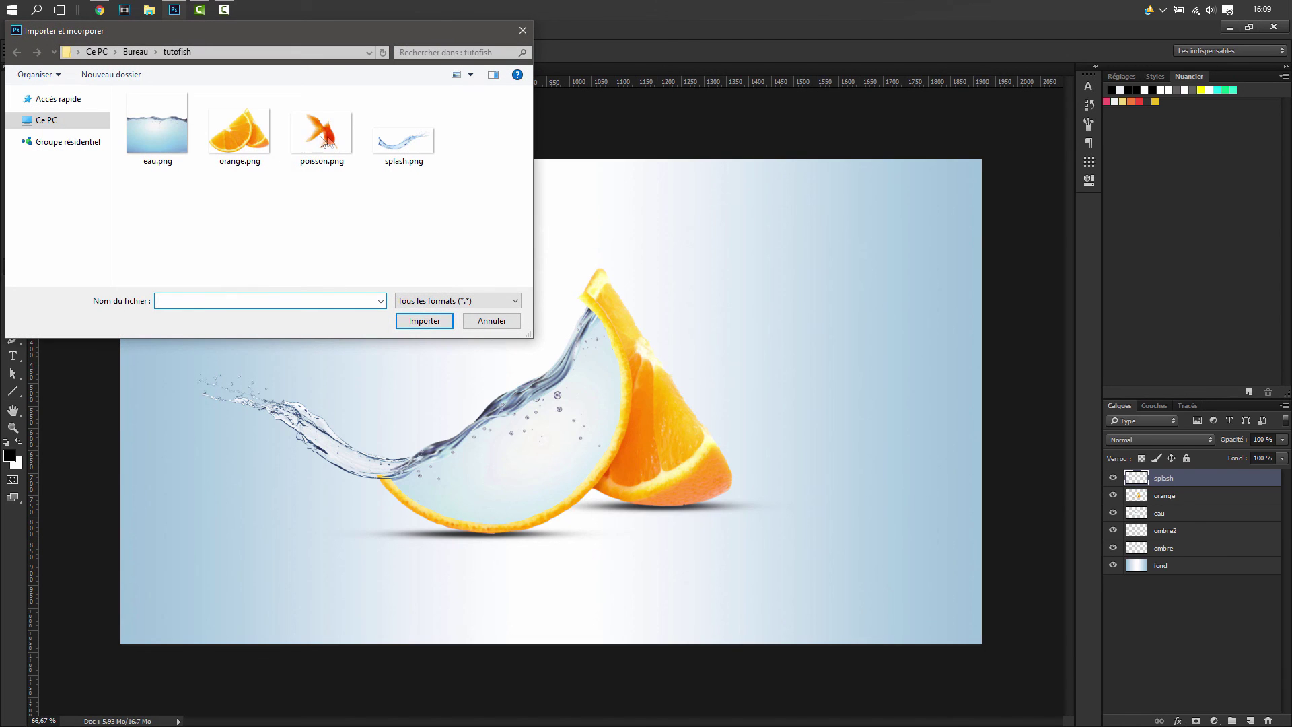
left_click(321, 128)
left_click(423, 323)
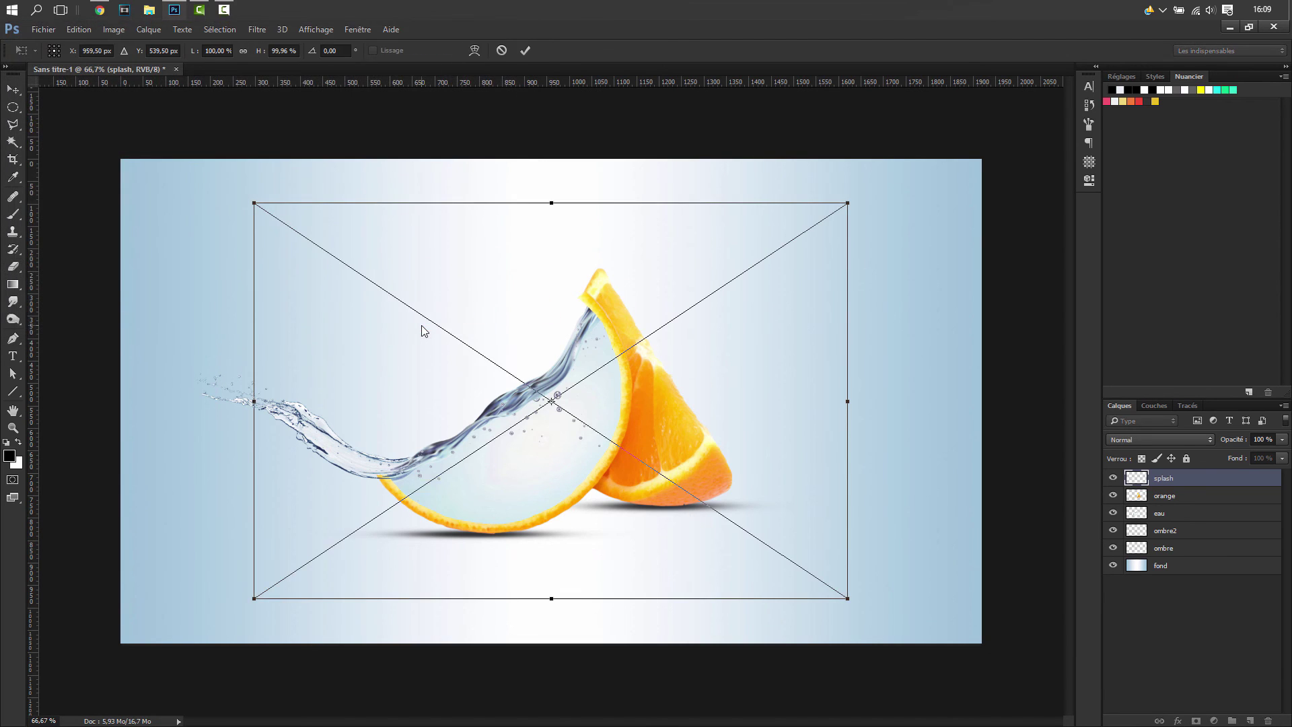
left_click_drag(834, 209, 518, 424)
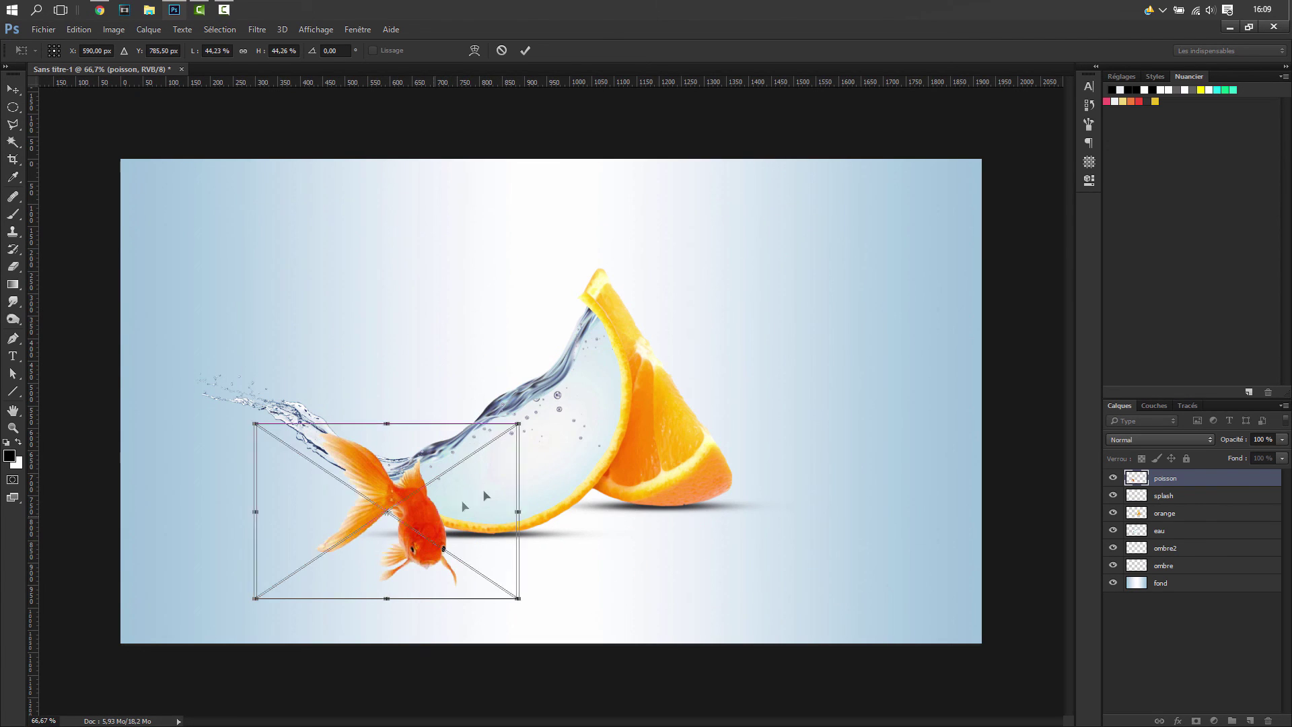
left_click_drag(486, 496, 514, 473)
right_click(520, 461)
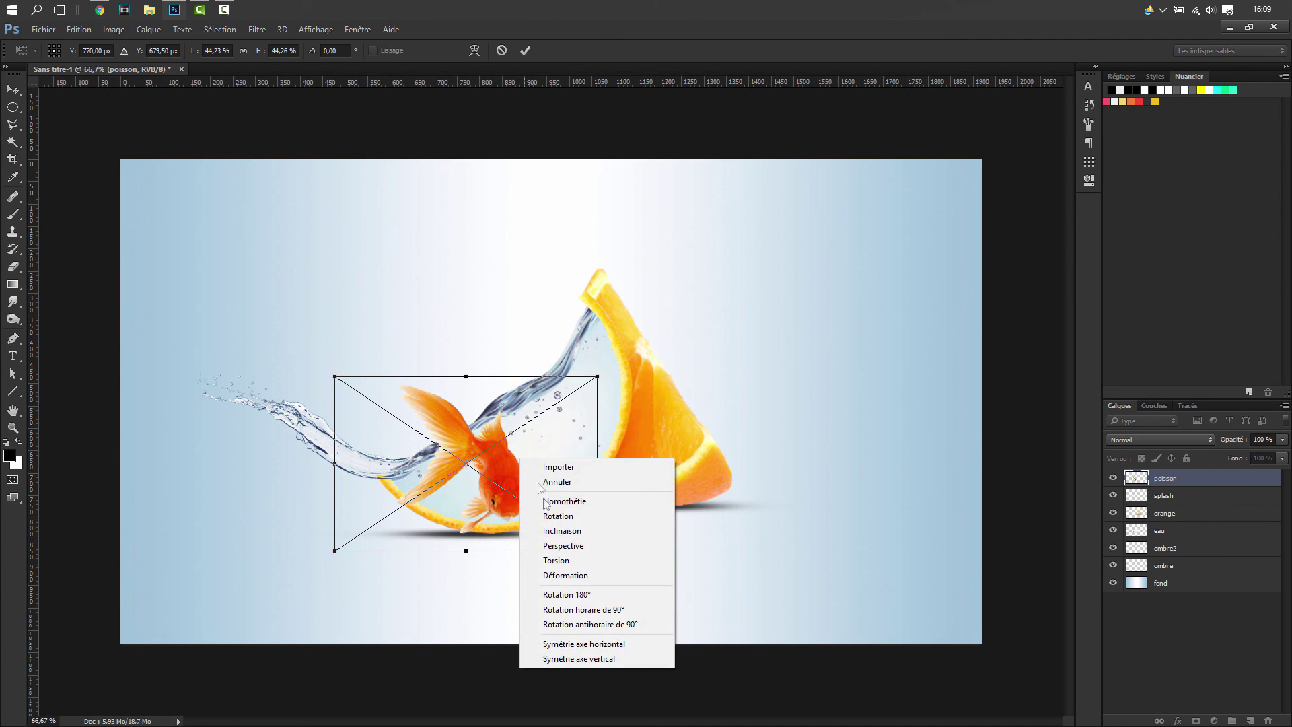
left_click(592, 639)
- Shrink the goldfish to slightly below 23%, position it in the middle of the water inside the rind, and commit
left_click_drag(335, 374, 435, 430)
left_click_drag(518, 477, 523, 441)
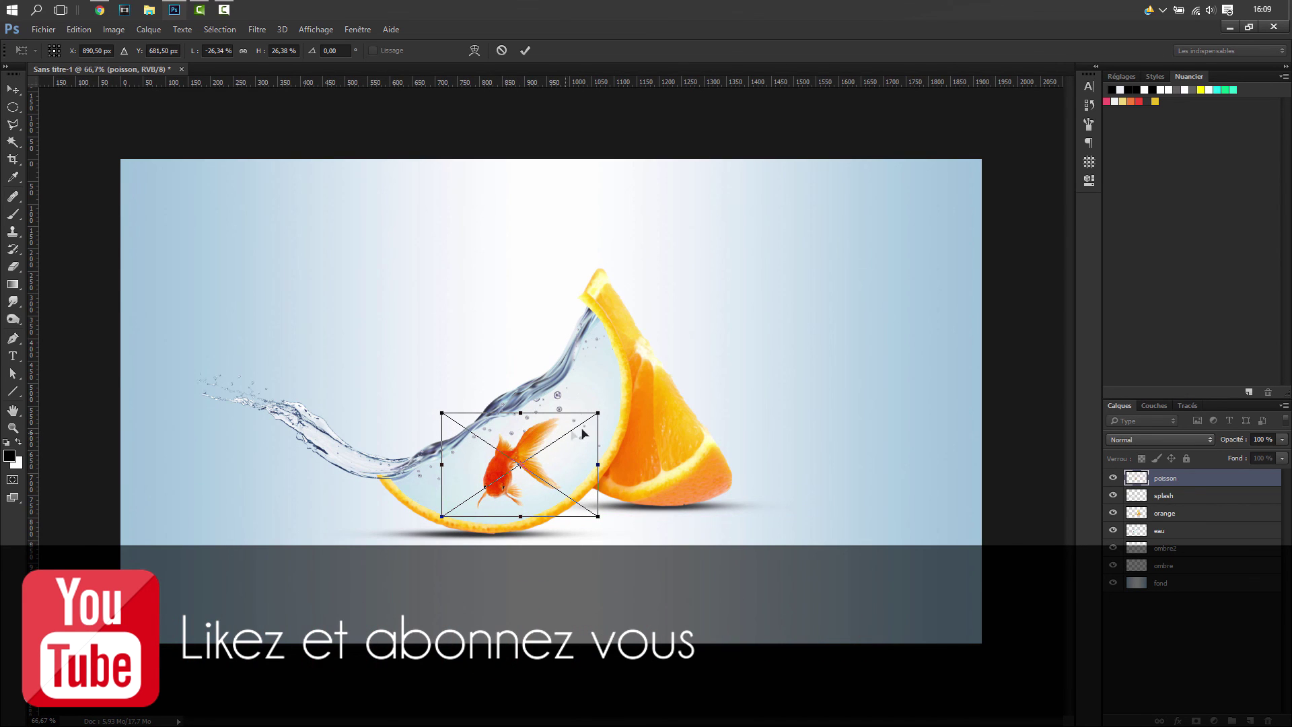
left_click_drag(601, 412, 579, 425)
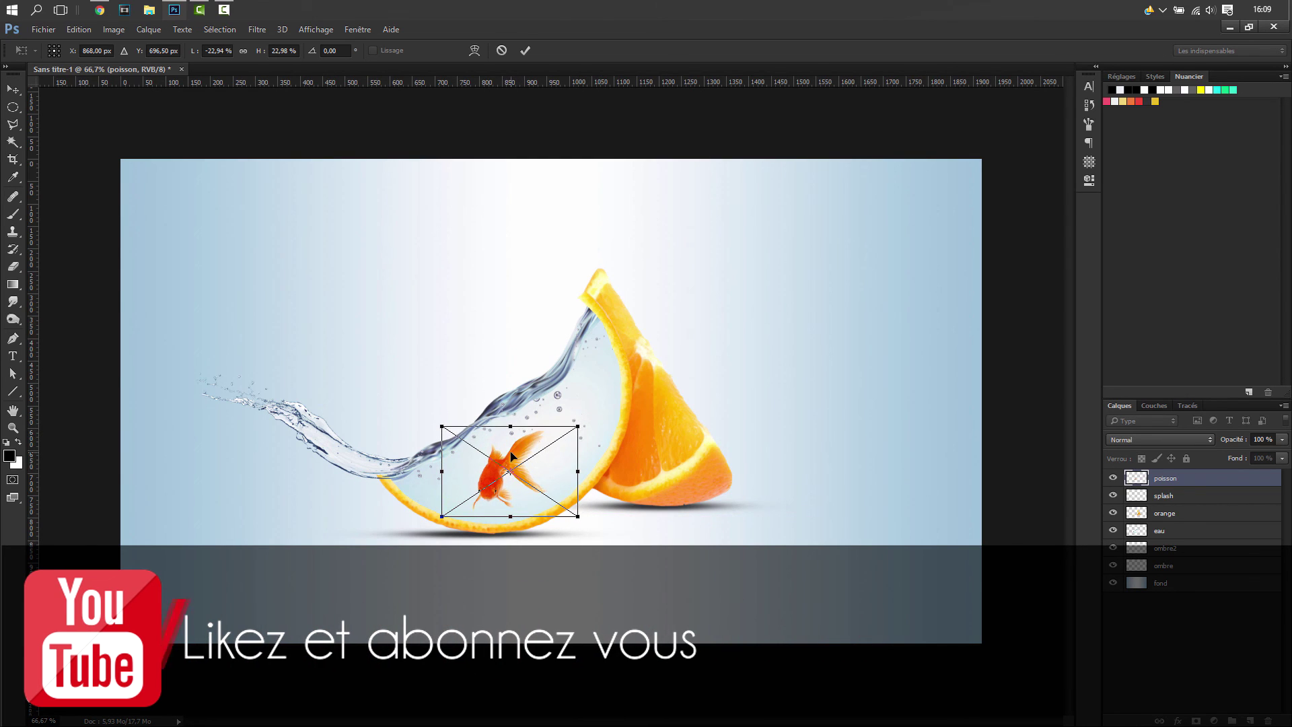
left_click_drag(512, 460, 516, 449)
left_click_drag(582, 415, 526, 440)
key("Return")
- Set the poisson layer's blending mode to Couleur plus foncée
key("e")
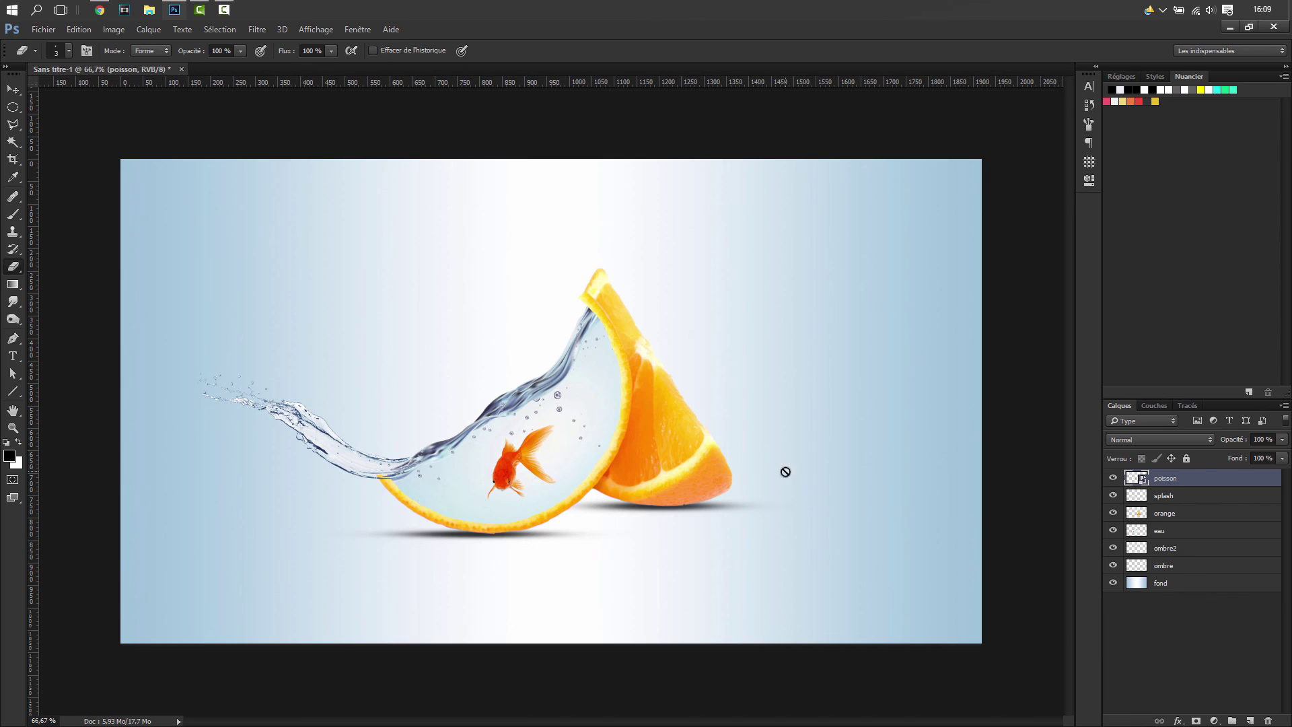
left_click(1151, 440)
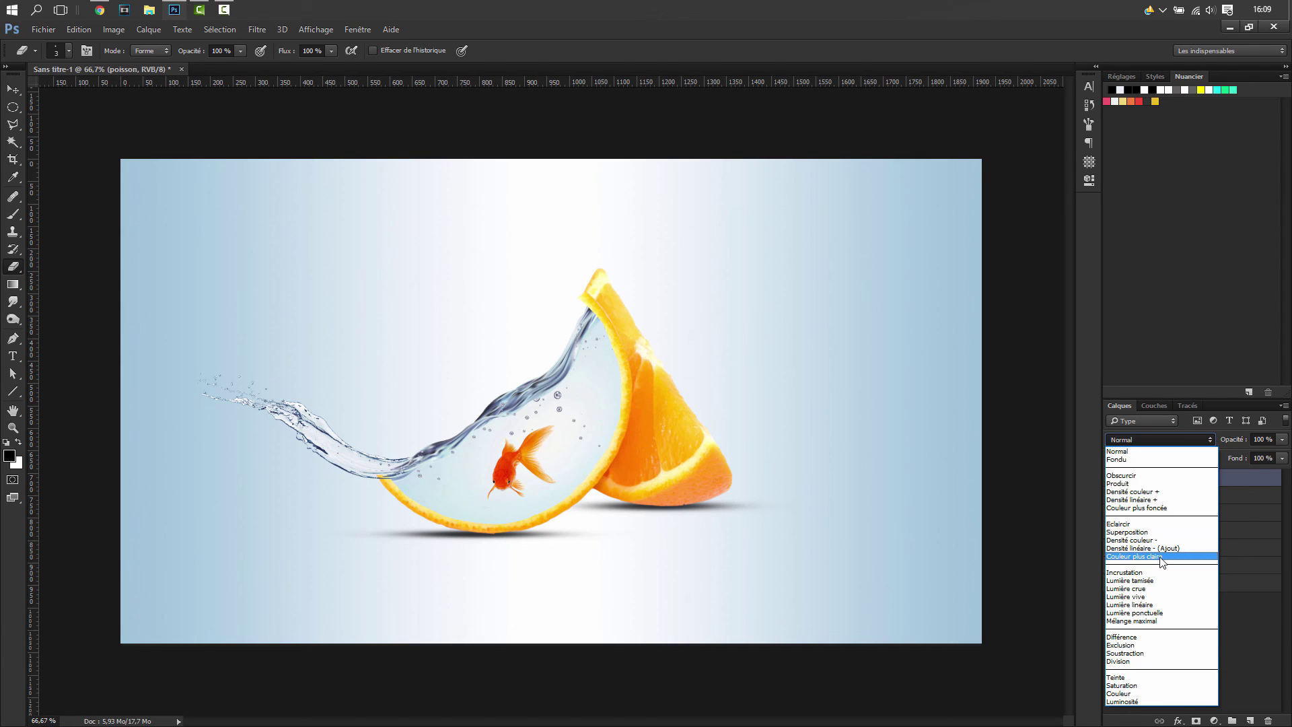
left_click(1149, 508)
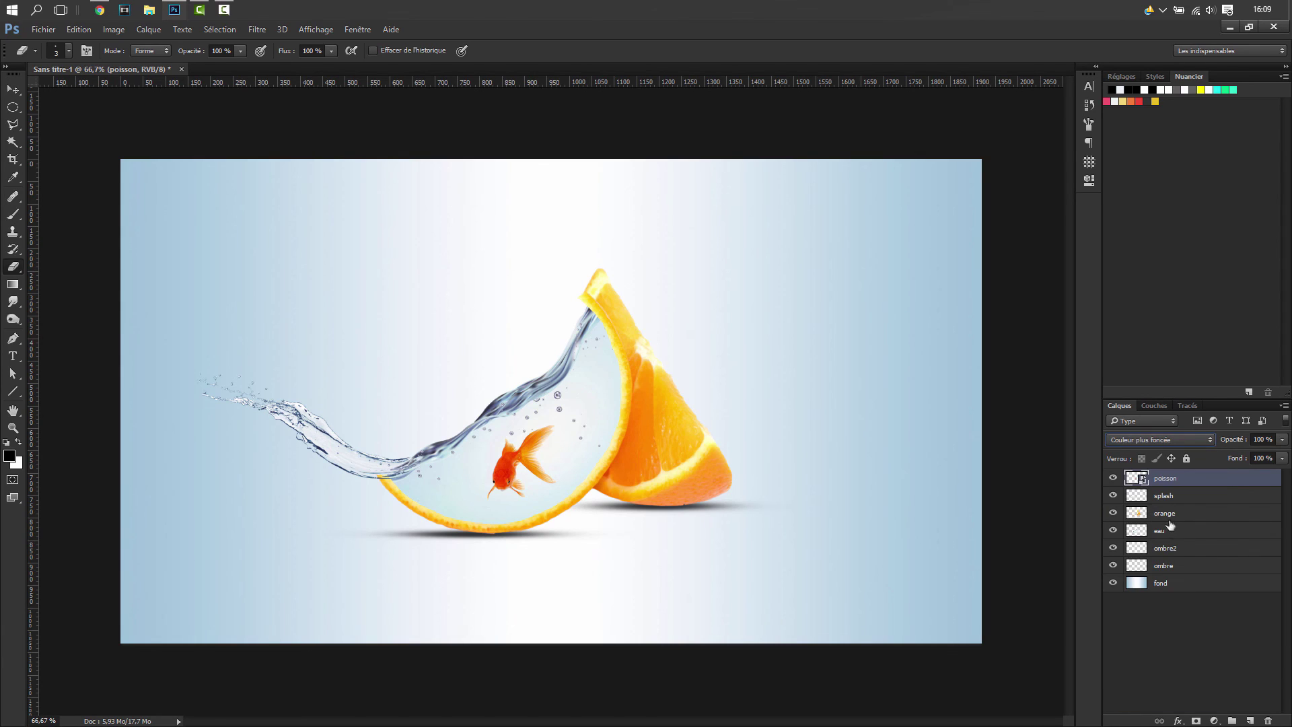